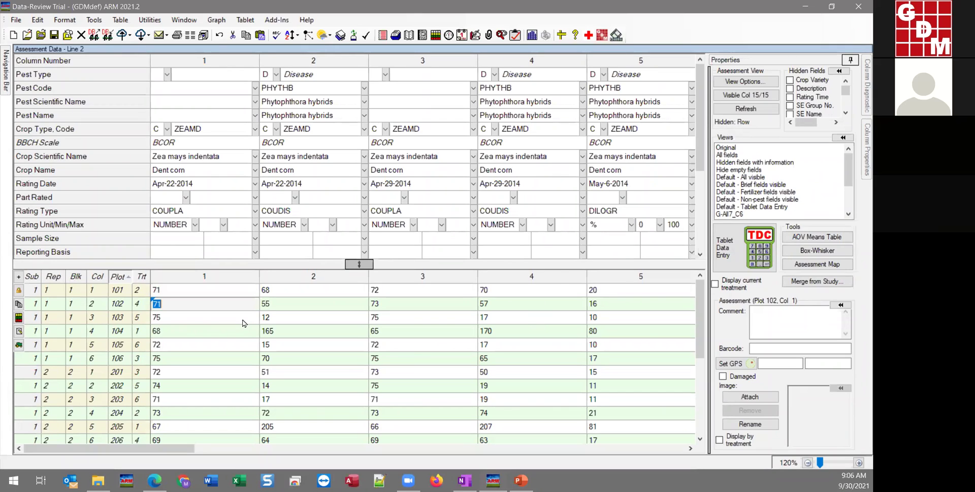
# Step: Look through the assessment data columns as far as column 12, and return to column 1
pyautogui.click(690, 448)
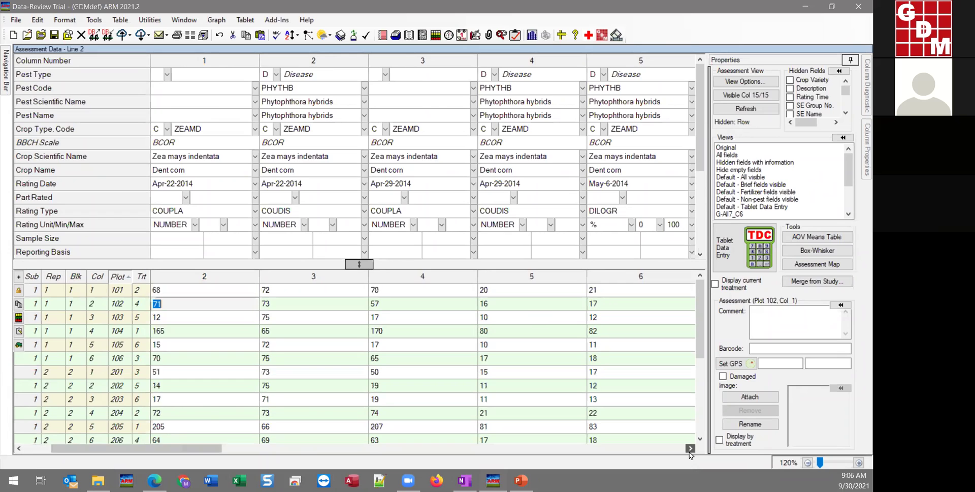
pyautogui.click(690, 447)
pyautogui.click(691, 448)
pyautogui.click(691, 448)
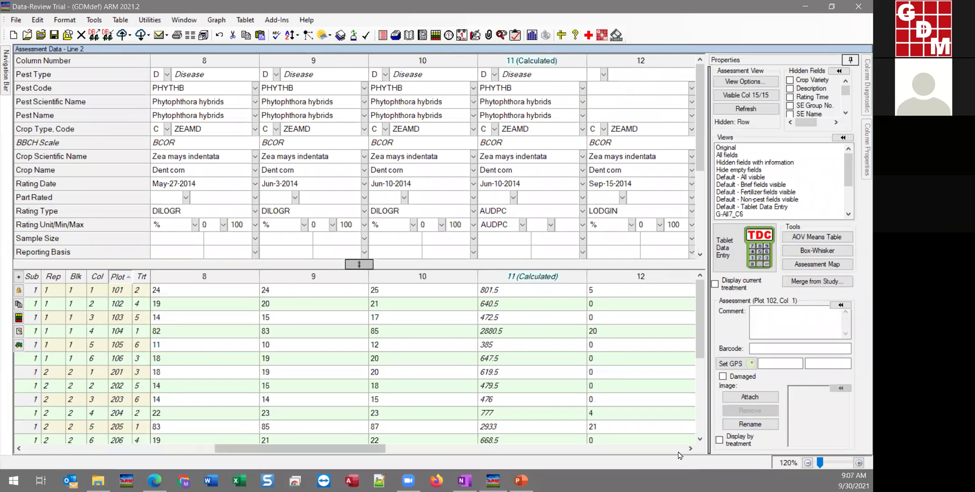
pyautogui.moveTo(309, 448); pyautogui.dragTo(116, 449)
# Step: Open the column diagnostics for assessment column 1 in place of the properties, and enlarge the diagnostics and its statistics table
pyautogui.click(189, 289)
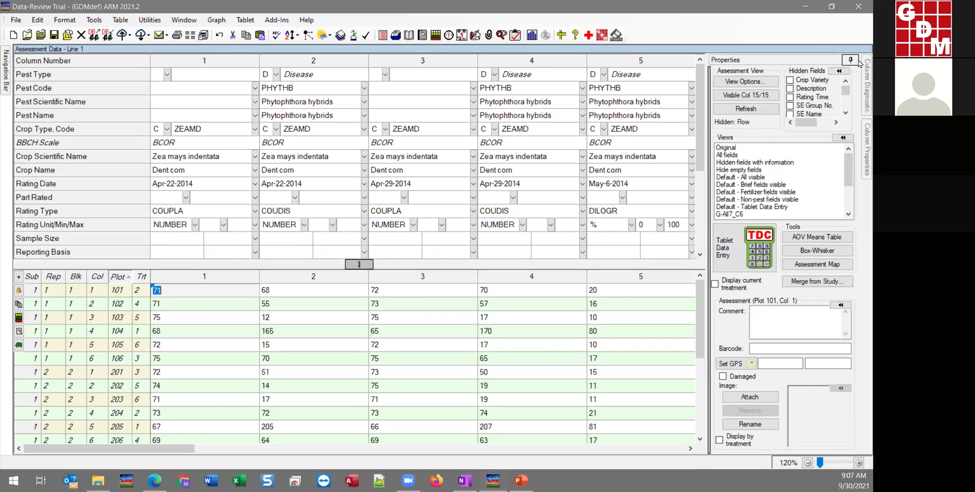
pyautogui.click(860, 93)
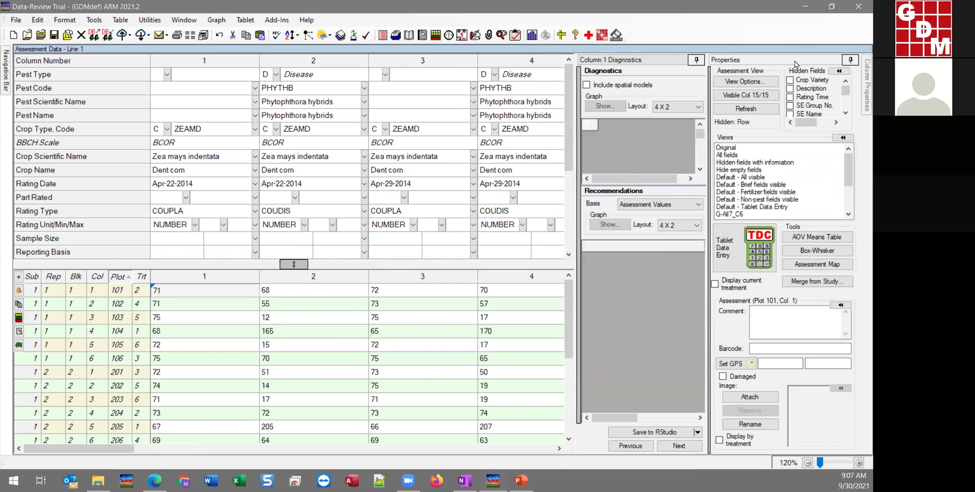
pyautogui.click(851, 61)
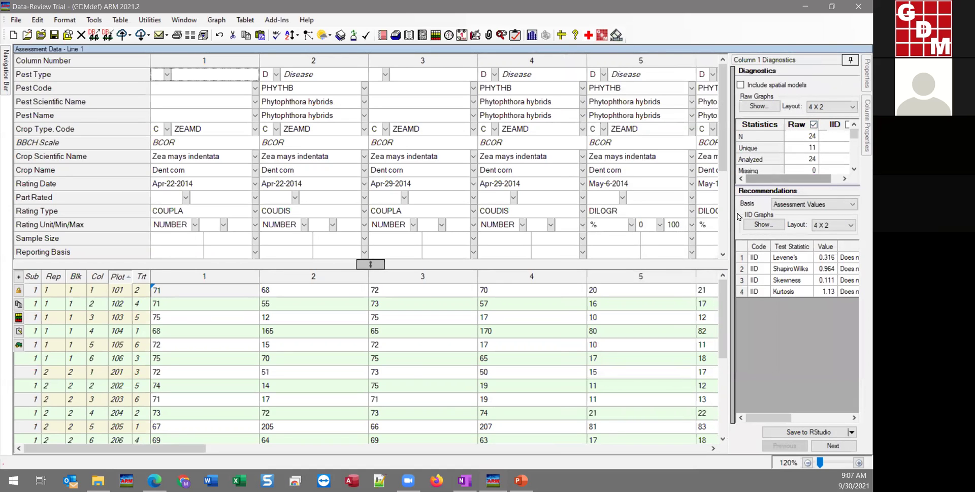
pyautogui.moveTo(728, 215); pyautogui.dragTo(542, 215)
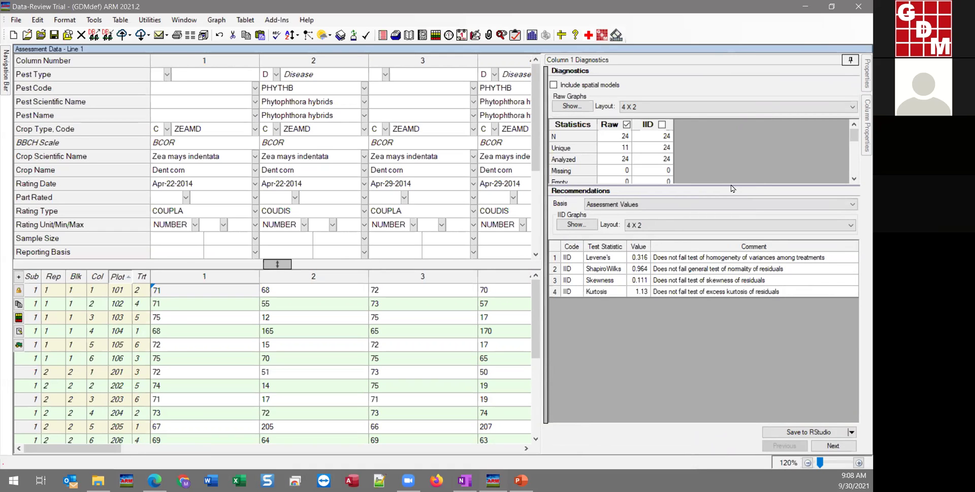
pyautogui.moveTo(731, 188); pyautogui.dragTo(728, 252)
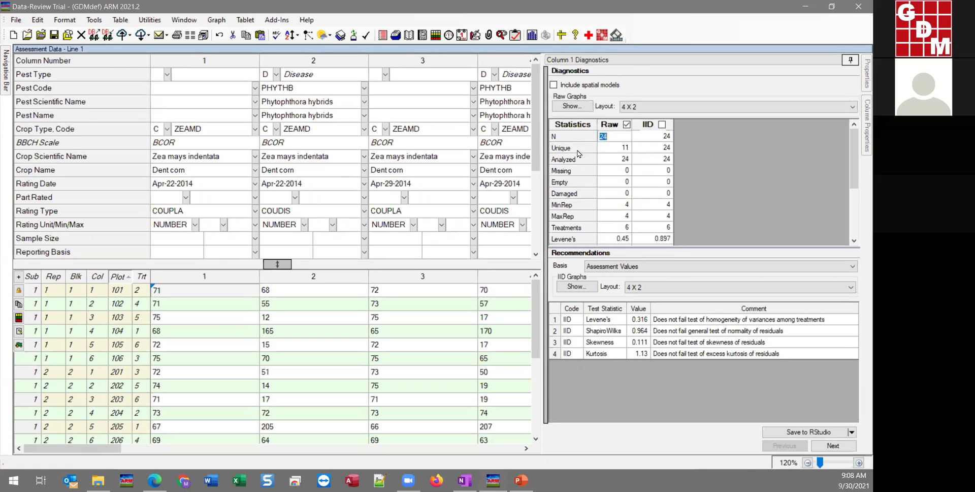
# Step: Examine column 1's raw data counts, from N, Unique and Analyzed through Damaged, MinRep, MaxRep and Treatments
pyautogui.click(616, 148)
pyautogui.press('Up')
pyautogui.click(613, 150)
pyautogui.click(613, 161)
pyautogui.click(614, 192)
pyautogui.click(612, 204)
pyautogui.click(613, 217)
pyautogui.click(610, 206)
pyautogui.click(611, 219)
pyautogui.click(618, 228)
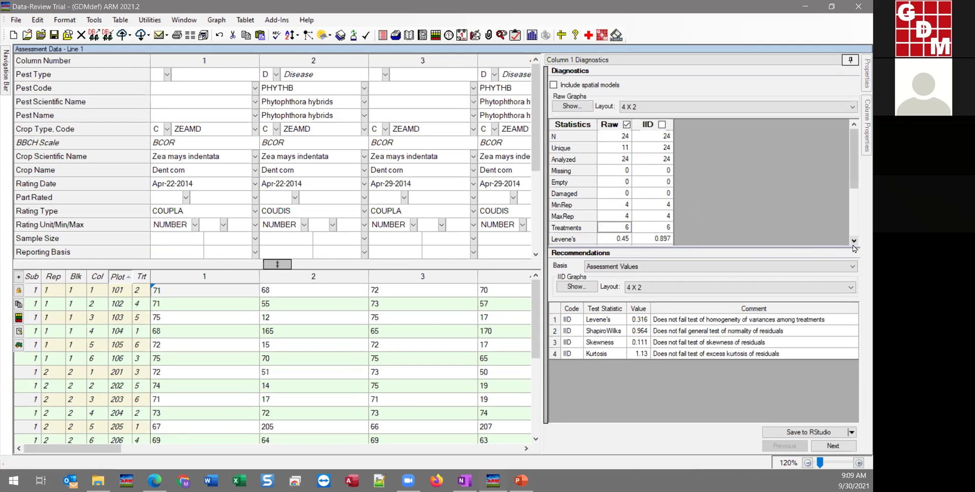
pyautogui.click(195, 304)
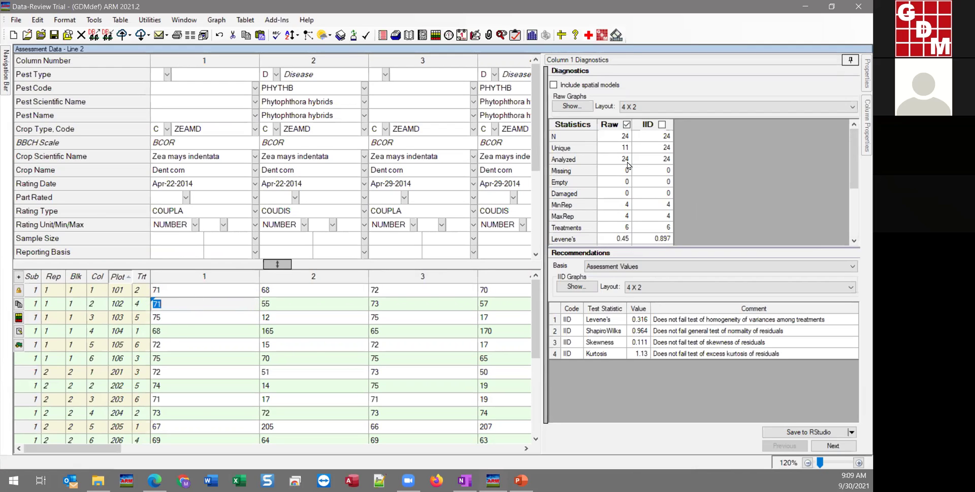
pyautogui.click(726, 182)
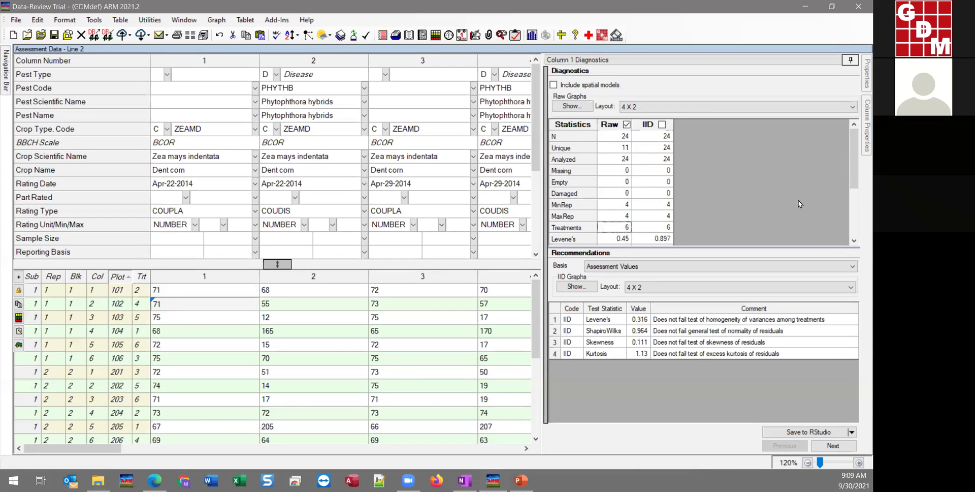
# Step: Examine column 1's raw results for the Levene's, ShapiroWilks, Skewness and Kurtosis tests
pyautogui.click(853, 242)
pyautogui.click(853, 242)
pyautogui.click(853, 242)
pyautogui.click(853, 242)
pyautogui.click(853, 241)
pyautogui.click(853, 241)
pyautogui.click(853, 242)
pyautogui.click(853, 242)
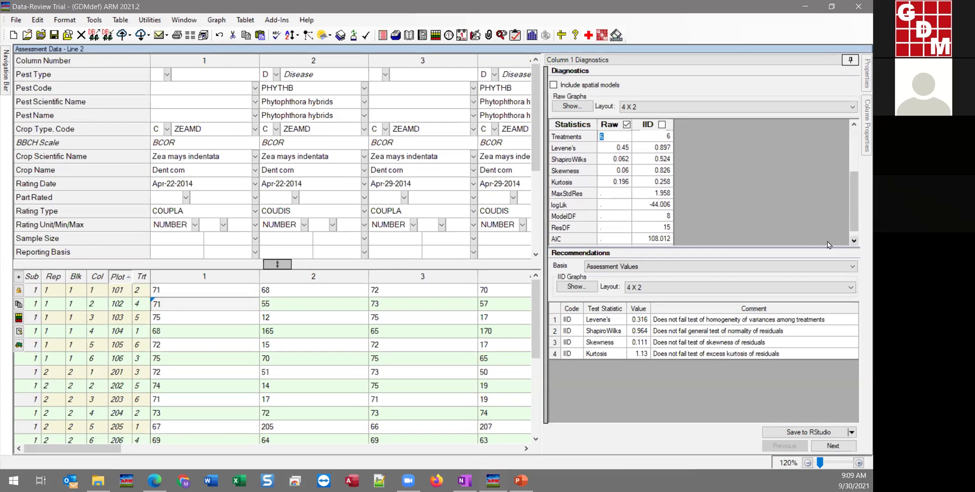
pyautogui.click(600, 151)
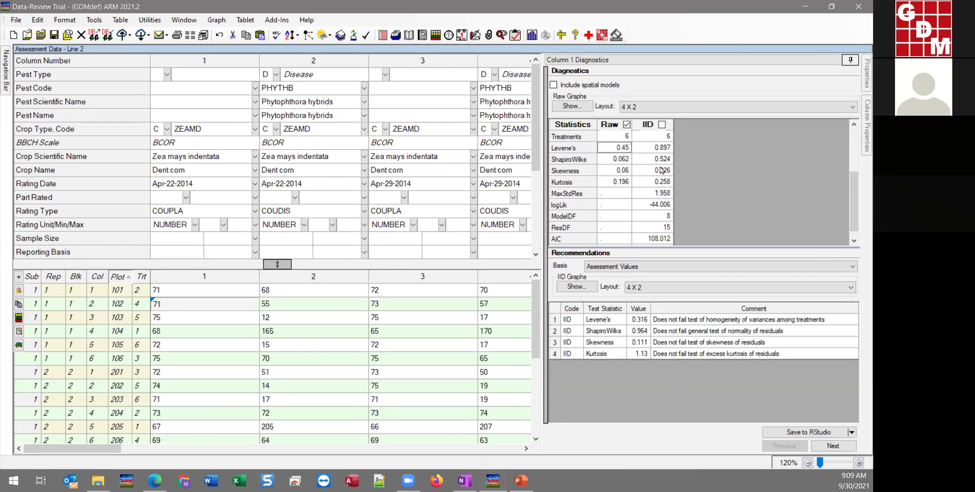
pyautogui.click(854, 240)
pyautogui.click(569, 143)
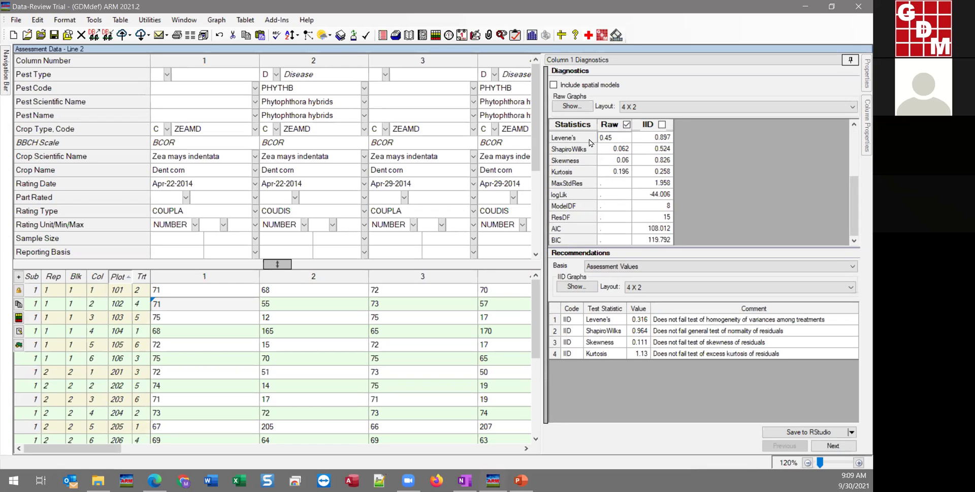
pyautogui.click(628, 153)
pyautogui.click(619, 139)
pyautogui.click(612, 150)
pyautogui.click(603, 165)
pyautogui.click(600, 173)
# Step: Examine the IID values of the Levene's, ShapiroWilks, Skewness and Kurtosis tests for column 1
pyautogui.click(668, 139)
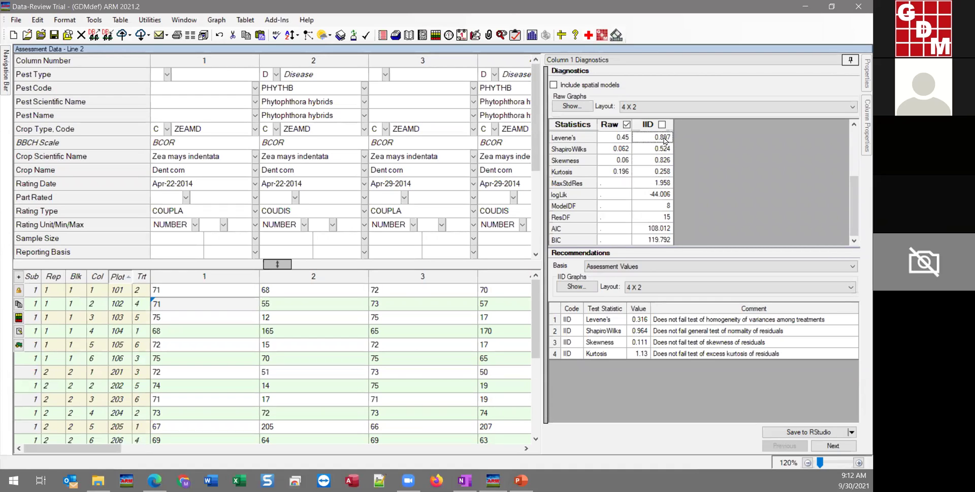
pyautogui.press('Down')
pyautogui.press('Down')
pyautogui.press('Down')
pyautogui.click(665, 151)
pyautogui.click(663, 162)
pyautogui.click(659, 174)
# Step: Apply the IID model as the ARM Action Code for assessment column 1
pyautogui.click(661, 124)
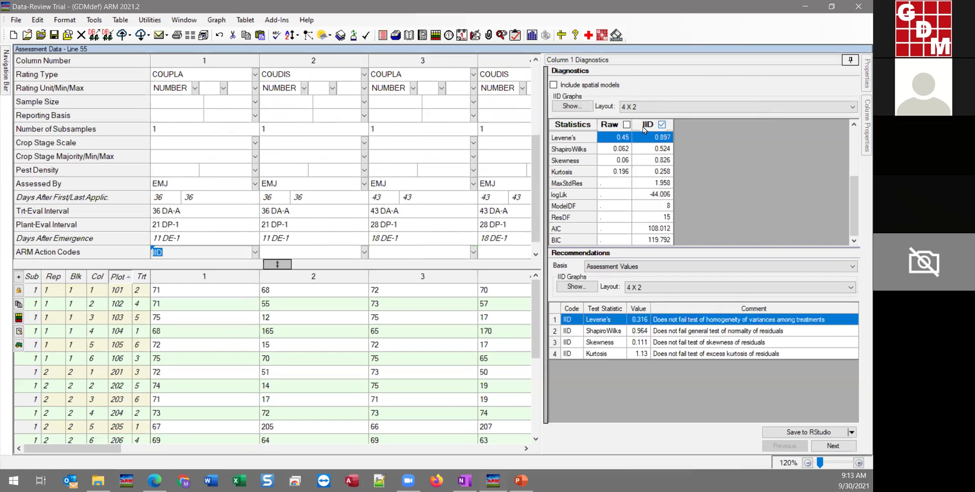
pyautogui.click(184, 250)
pyautogui.click(178, 295)
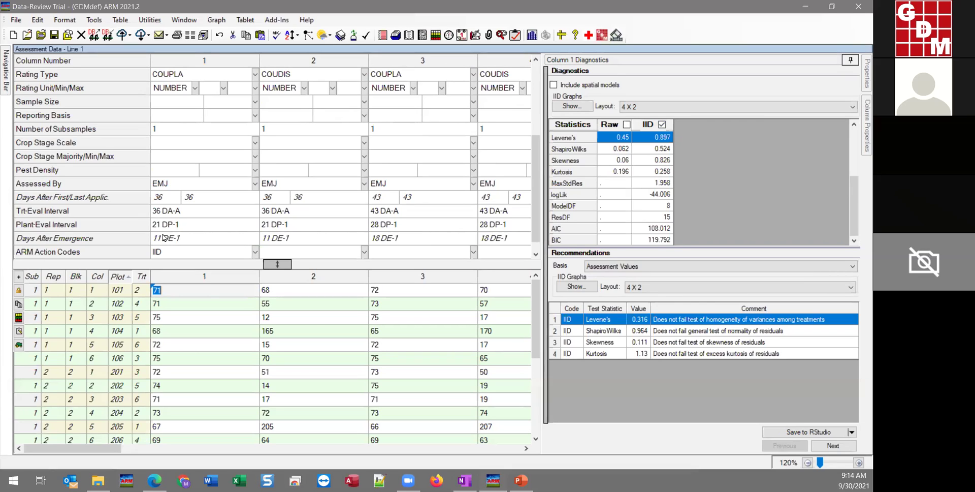
# Step: View the diagnostics for assessment columns 2 and 3, and return to those of column 2
pyautogui.click(833, 445)
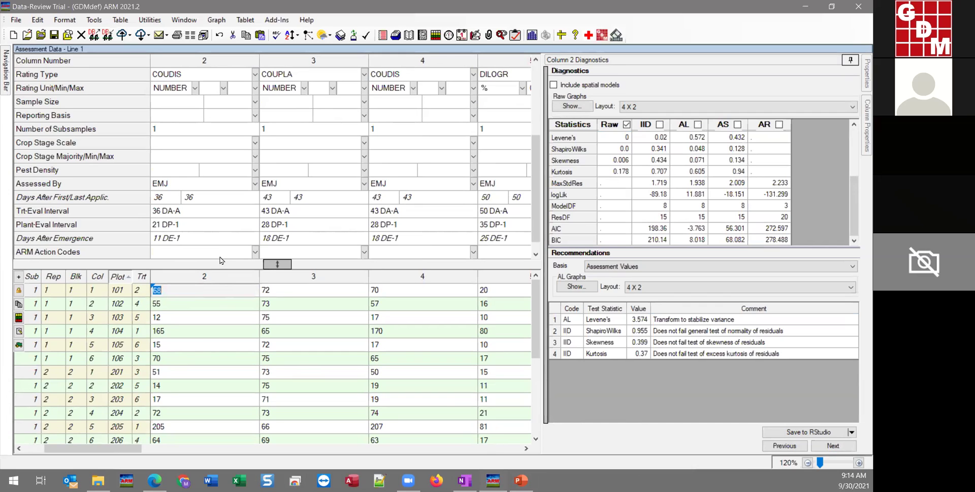
pyautogui.click(301, 302)
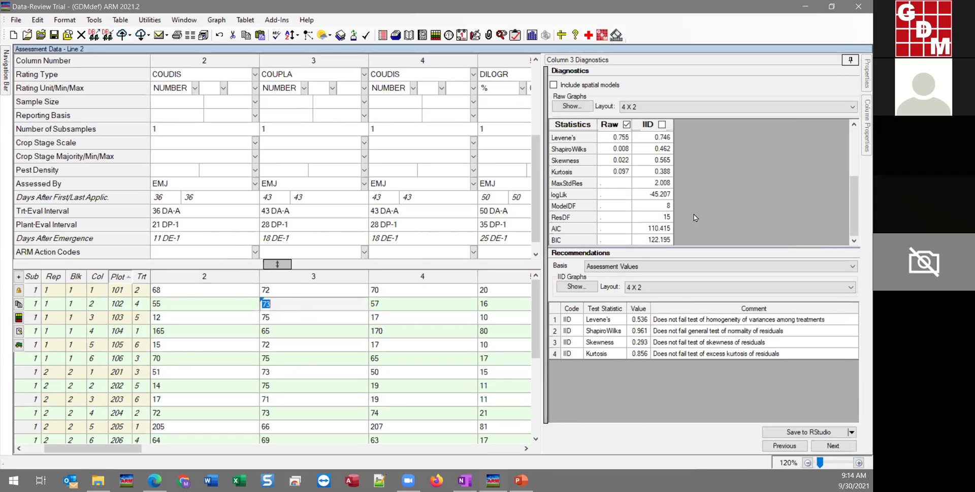
pyautogui.click(183, 310)
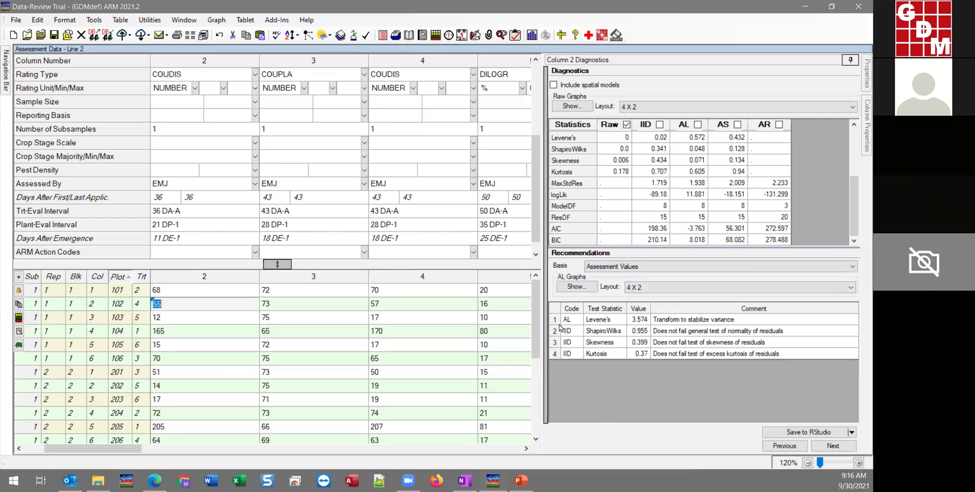
# Step: Review column 2's recommendations for Levene's, ShapiroWilks, Skewness and Kurtosis, ending on the Levene's recommendation
pyautogui.click(609, 325)
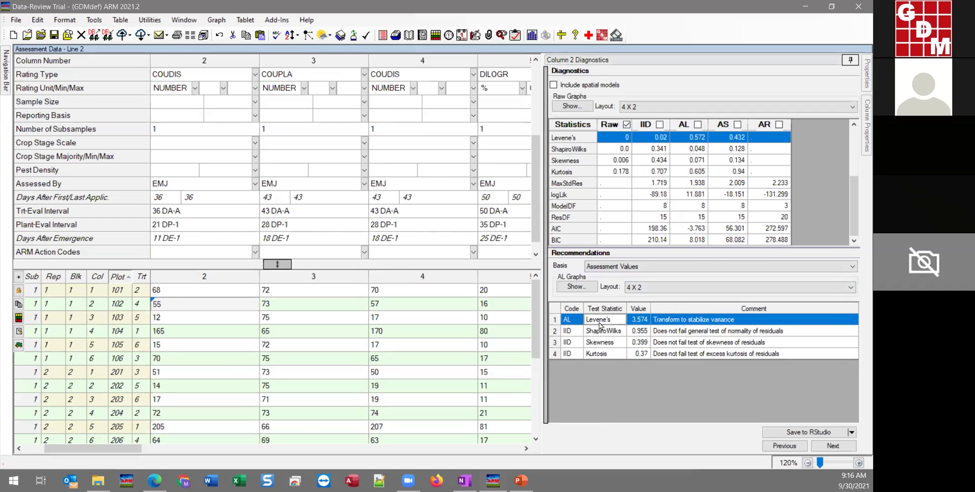
pyautogui.click(599, 332)
pyautogui.click(599, 342)
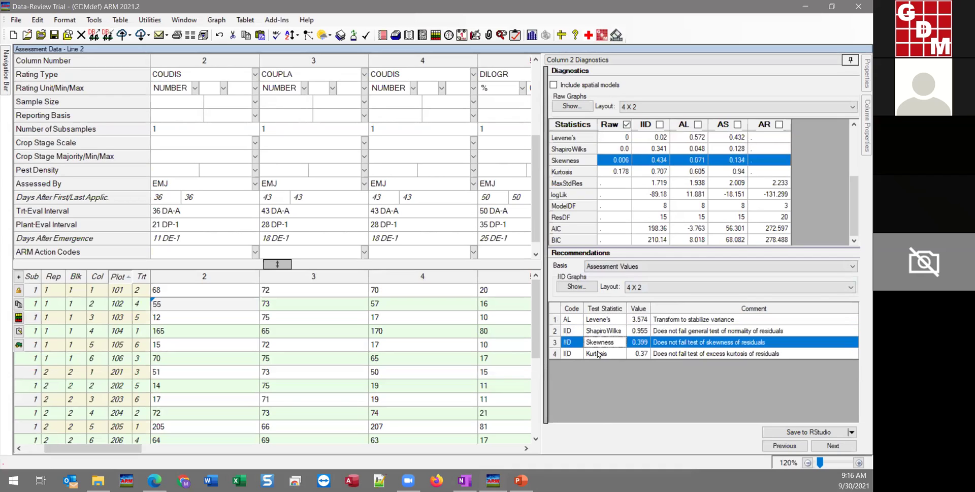
pyautogui.click(600, 354)
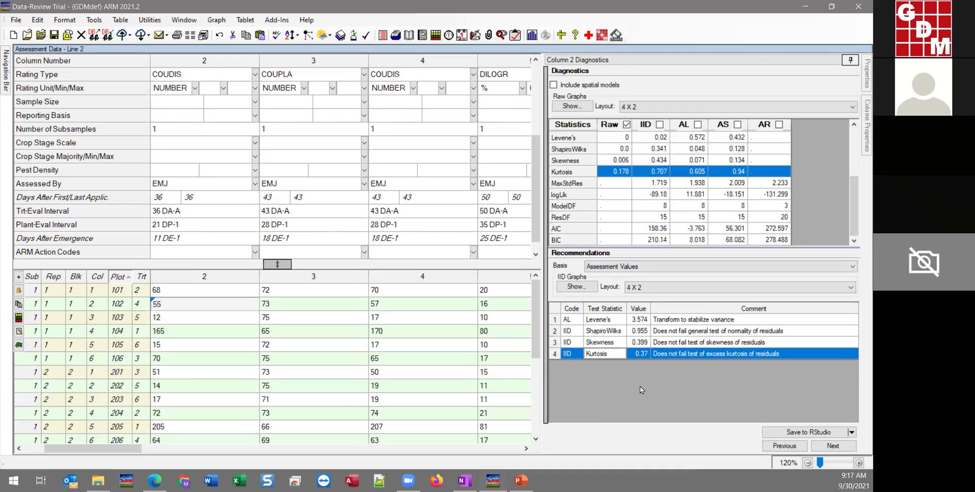
pyautogui.click(601, 323)
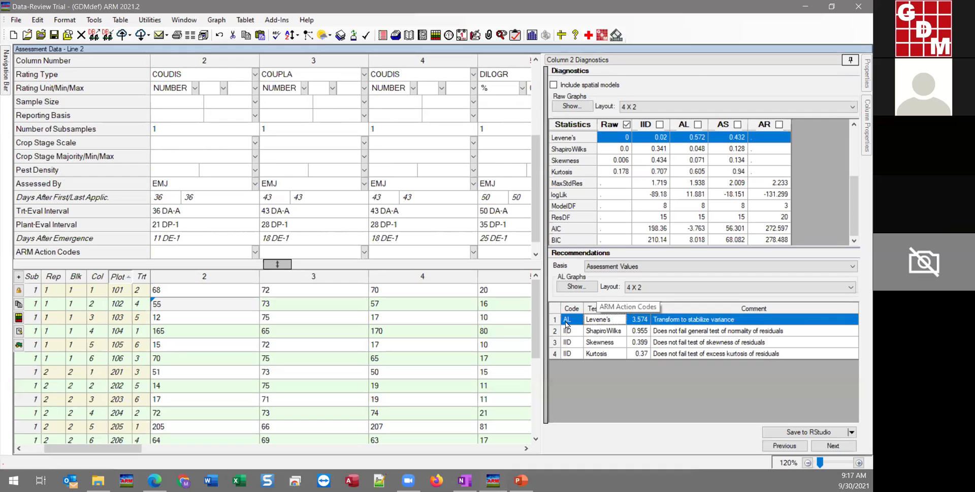
pyautogui.click(591, 333)
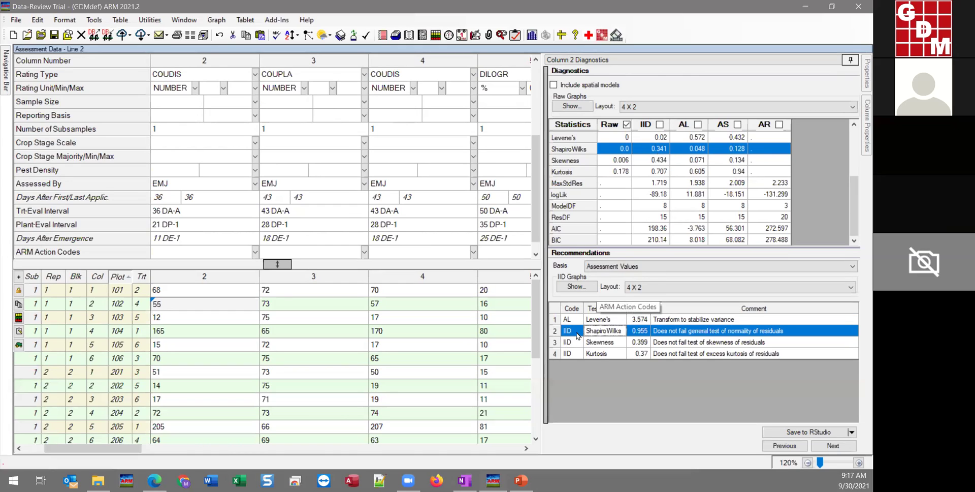
pyautogui.click(614, 320)
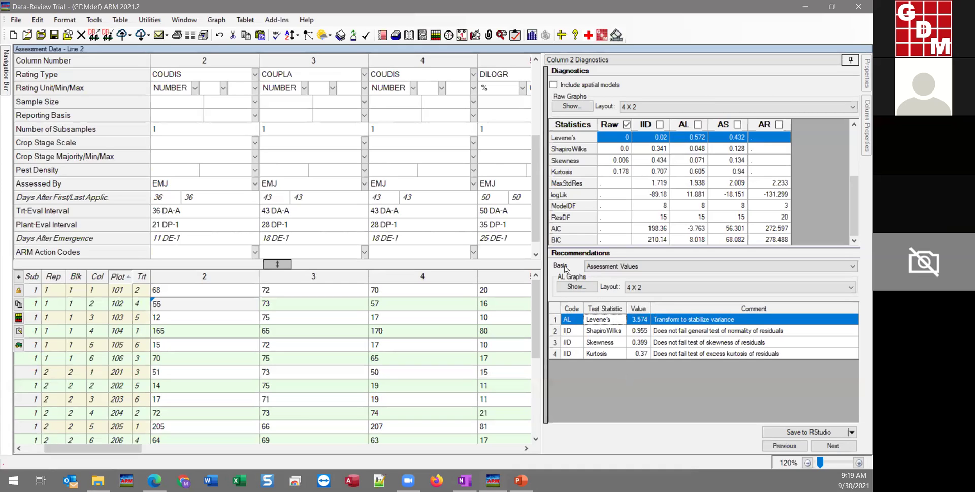
# Step: Switch column 2's recommendation basis to Rating Type : COUDIS for comparison, and return it to Assessment Values
pyautogui.click(651, 267)
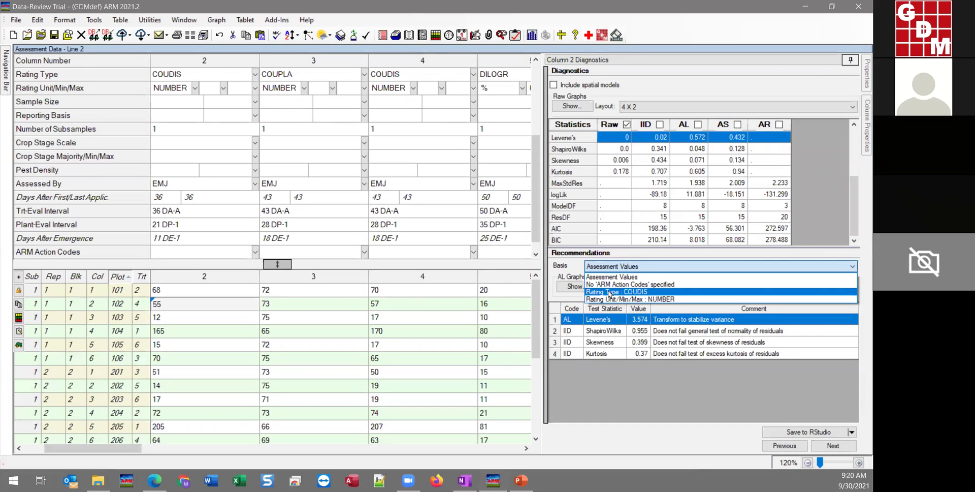
pyautogui.click(608, 292)
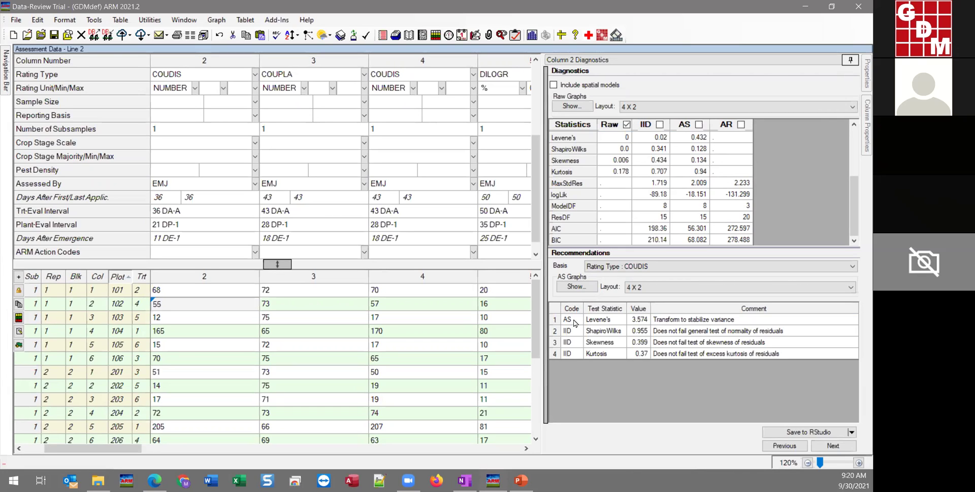
pyautogui.click(634, 268)
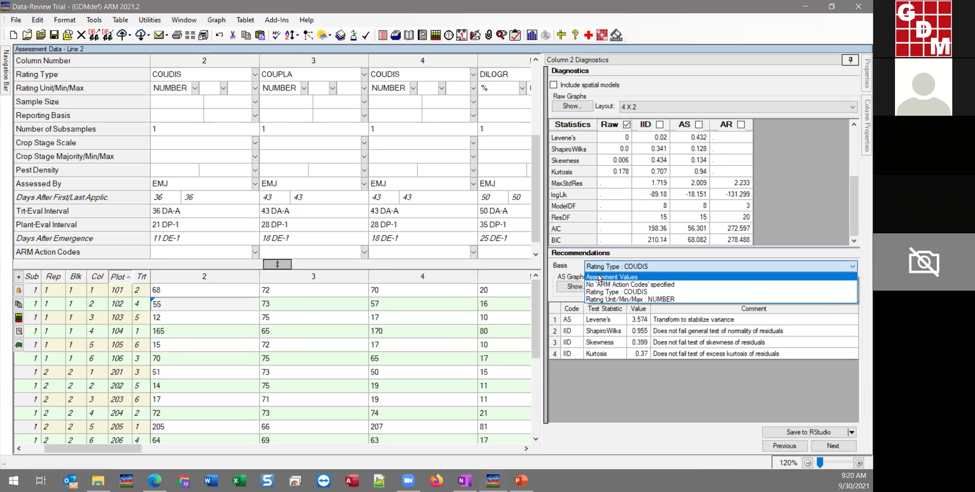
pyautogui.click(600, 278)
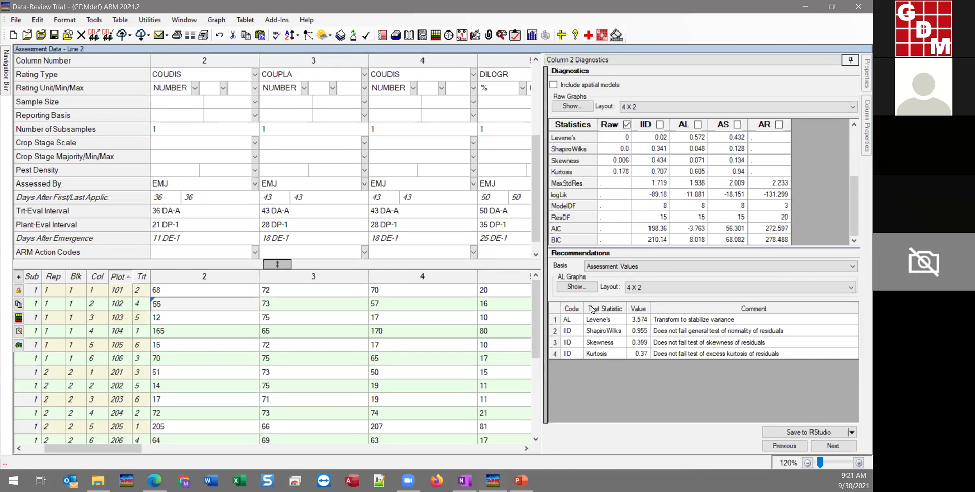
# Step: Set column 2's recommendation basis to Rating Type : COUDIS and select the Levene's recommendation
pyautogui.click(634, 266)
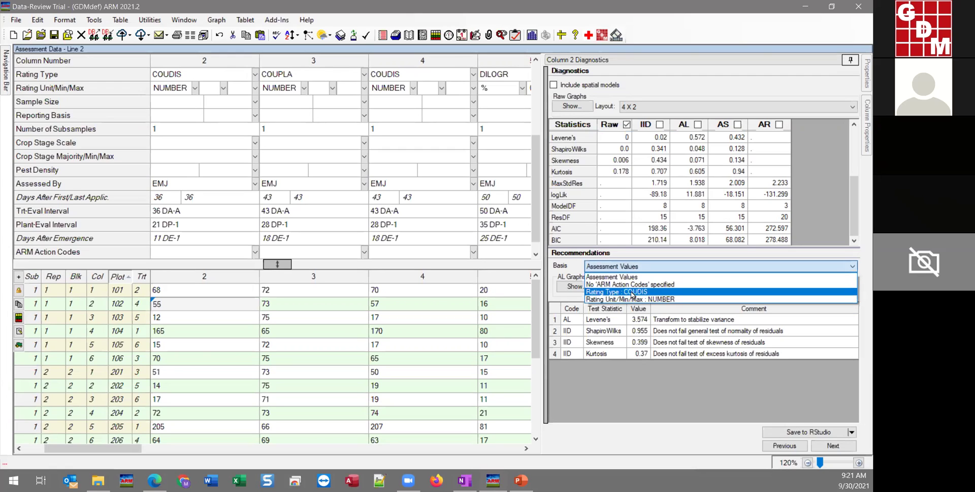
pyautogui.click(632, 293)
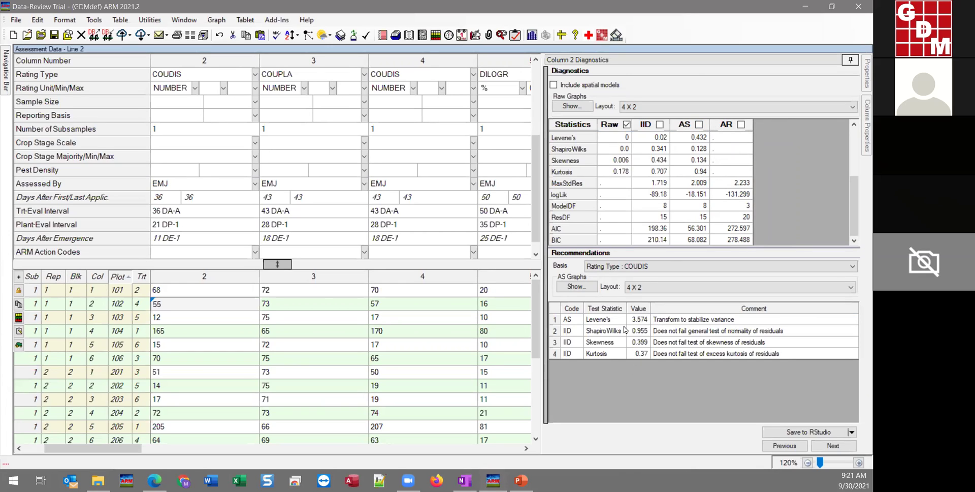
pyautogui.click(730, 321)
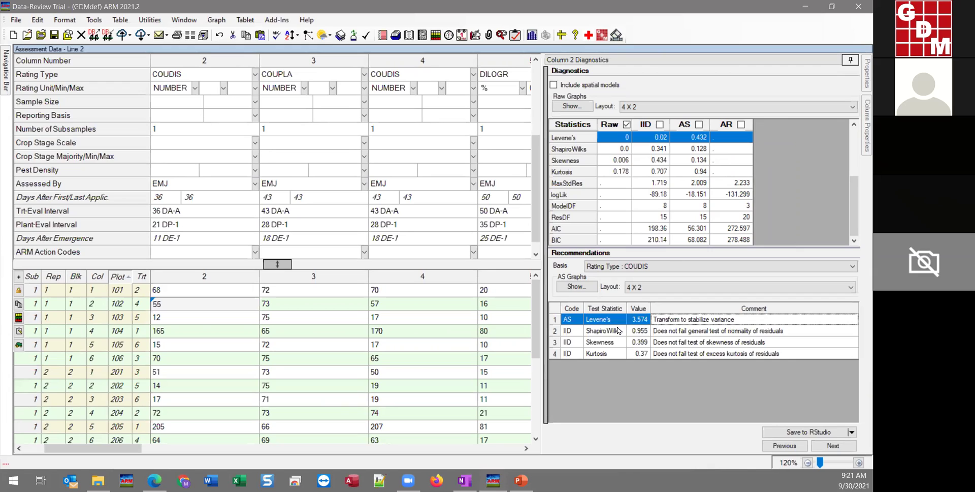
# Step: Review the basis choices available for column 2's recommendations, keeping Rating Type : COUDIS selected
pyautogui.click(619, 266)
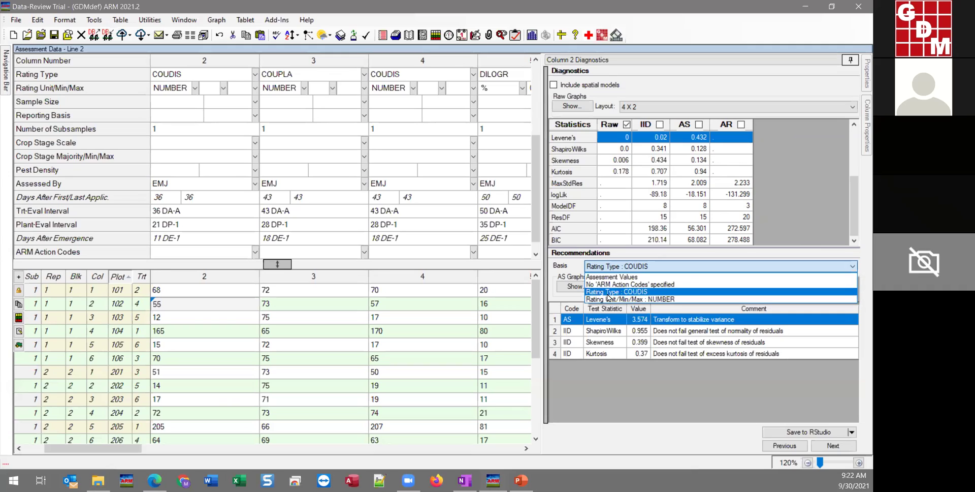
pyautogui.click(608, 293)
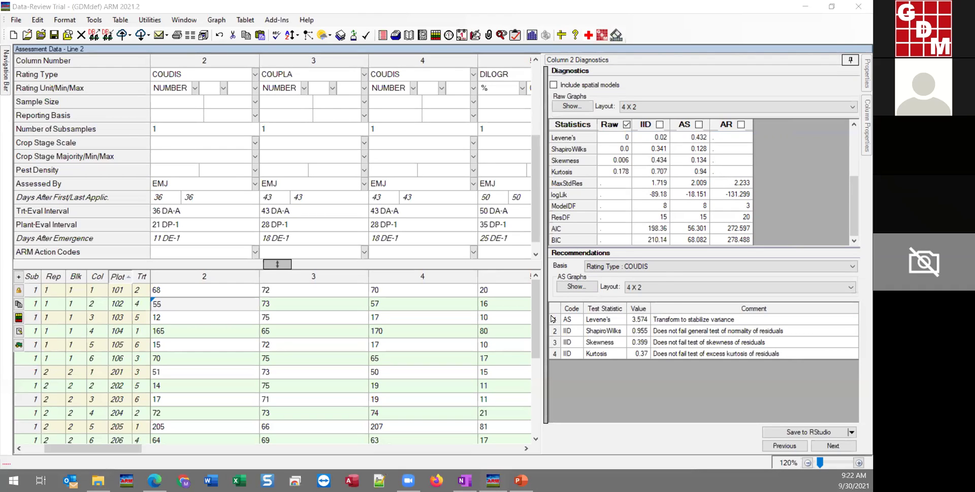
pyautogui.click(663, 267)
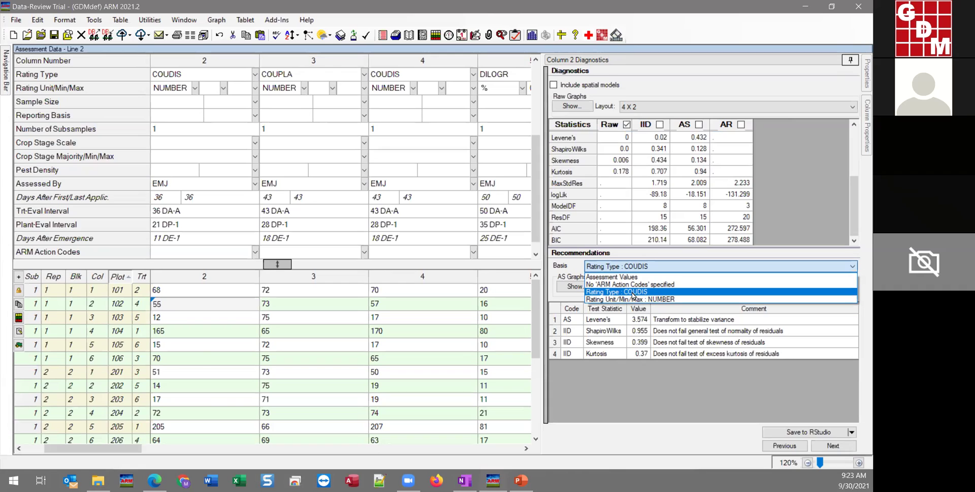
pyautogui.click(632, 292)
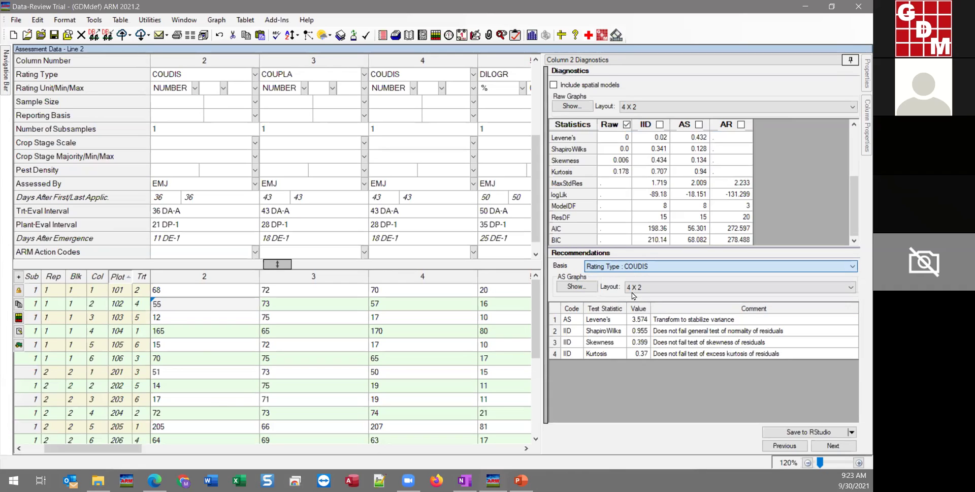
pyautogui.click(633, 293)
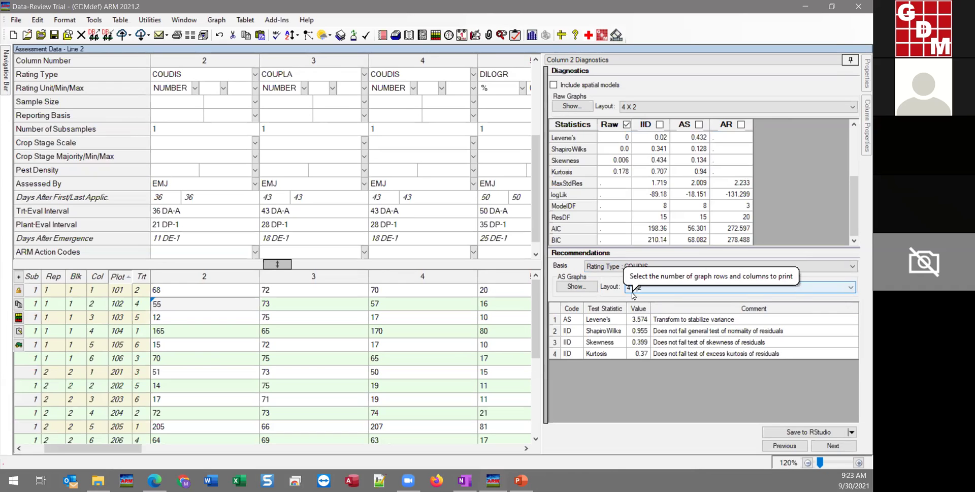
pyautogui.click(662, 267)
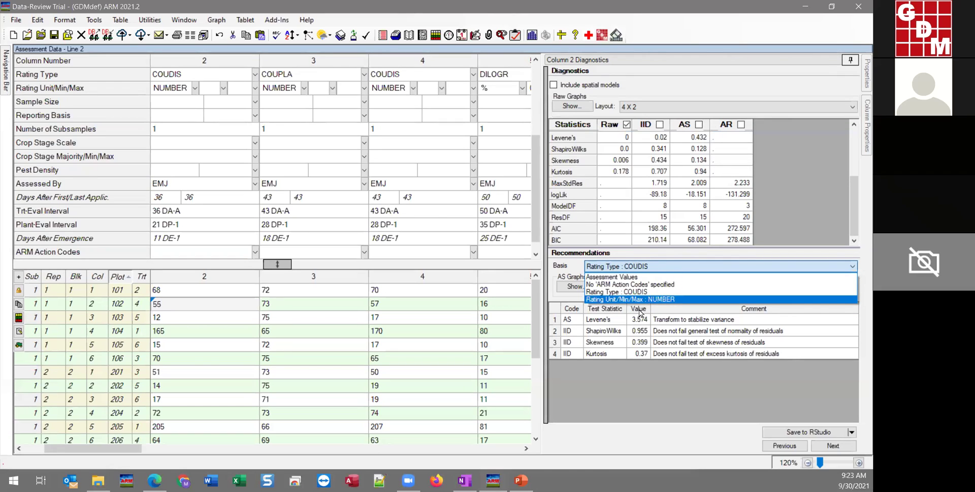
pyautogui.click(639, 291)
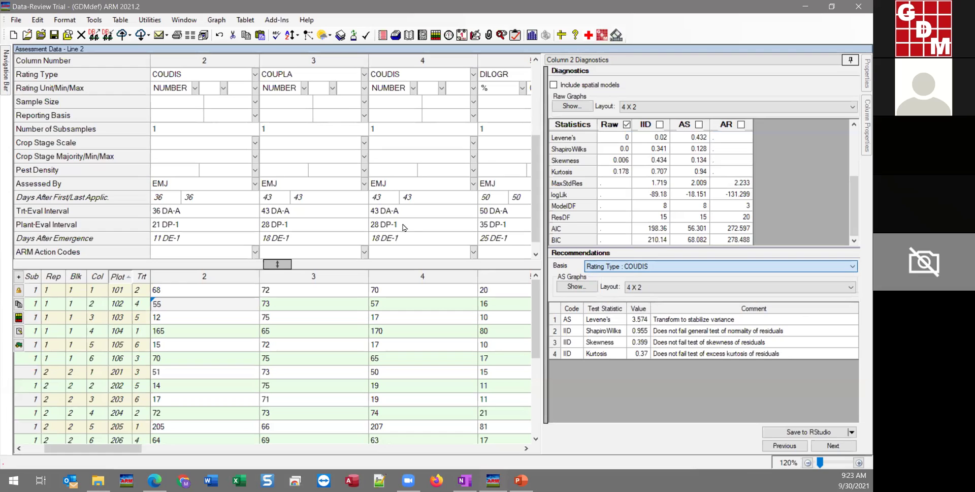
# Step: Open the Rating Type Master List from column 2's COUDIS rating type and widen its Family column
pyautogui.moveTo(540, 201); pyautogui.dragTo(540, 145)
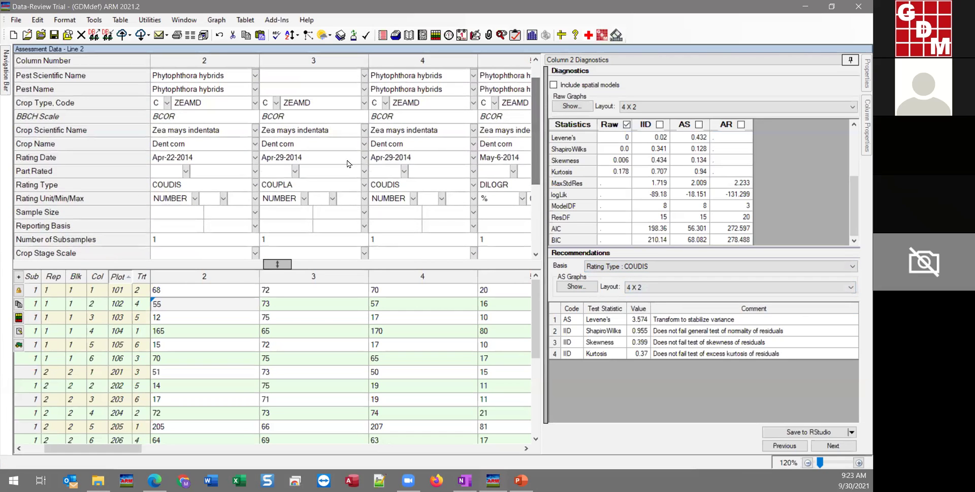
pyautogui.click(189, 185)
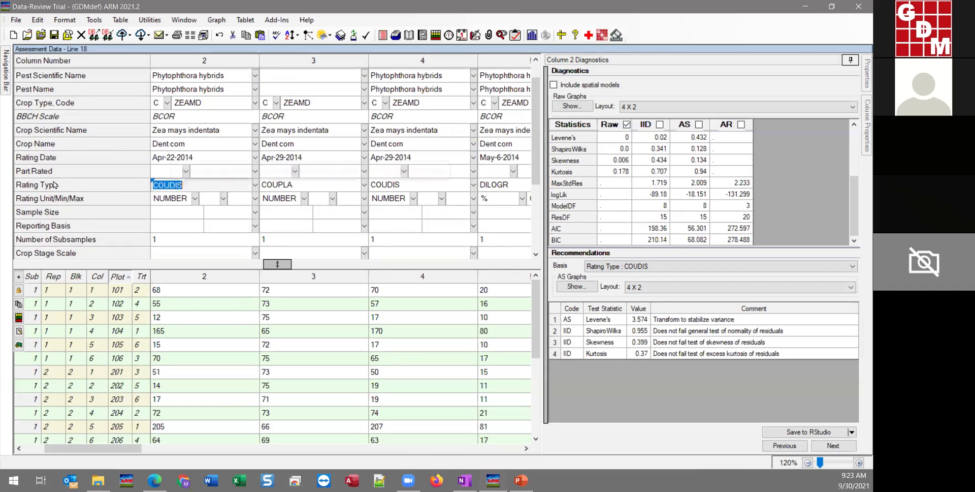
pyautogui.click(255, 186)
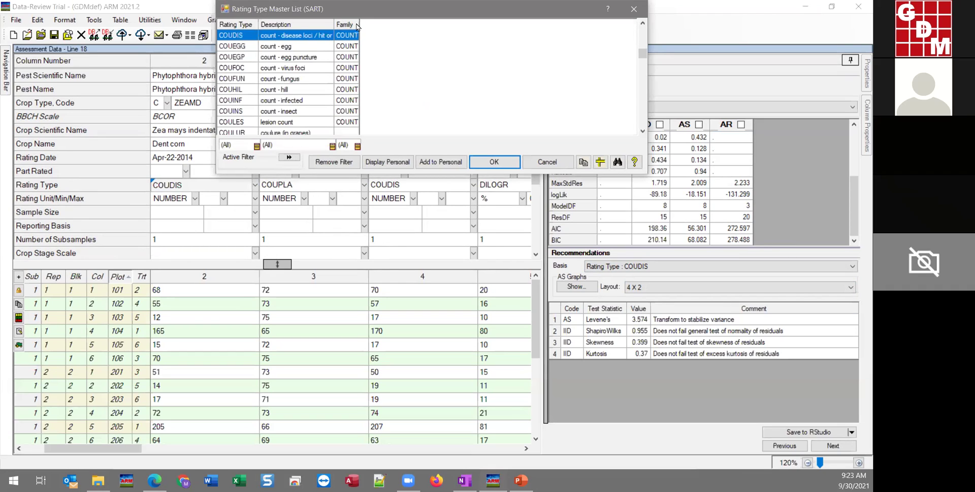
pyautogui.moveTo(359, 25); pyautogui.dragTo(408, 25)
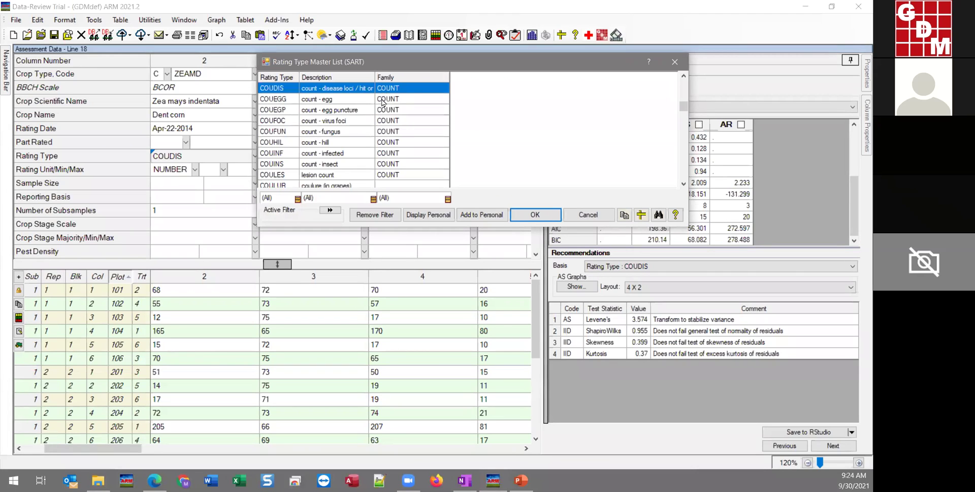
# Step: Examine which families are assigned to the rating types, including CV and DEFOLI, and close the list without changing column 2's rating type
pyautogui.click(422, 150)
pyautogui.scroll(-9, 424, 147)
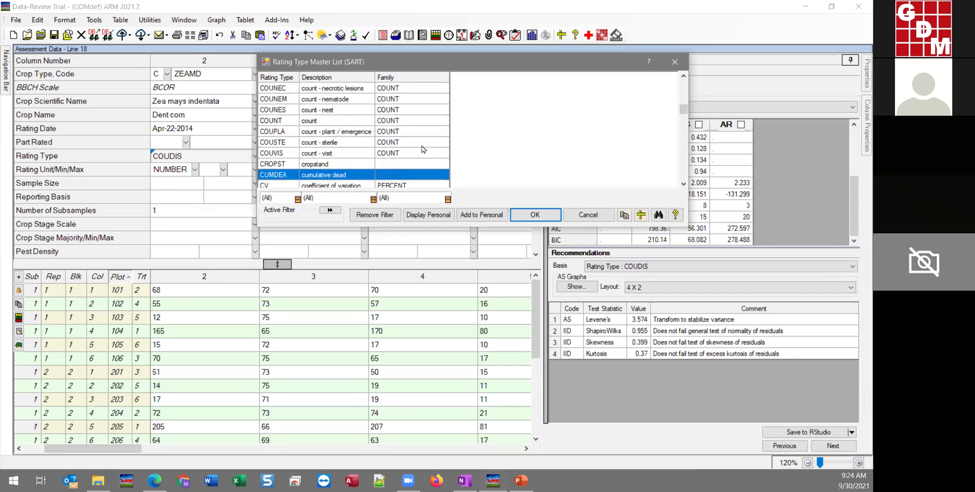
pyautogui.scroll(3, 405, 134)
pyautogui.scroll(5, 404, 133)
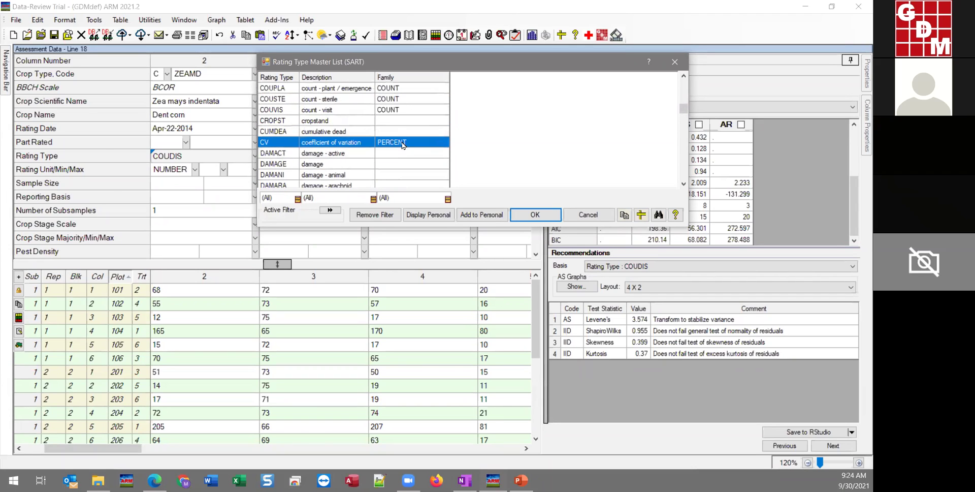
pyautogui.scroll(-6, 411, 152)
pyautogui.click(419, 174)
pyautogui.scroll(-5, 418, 172)
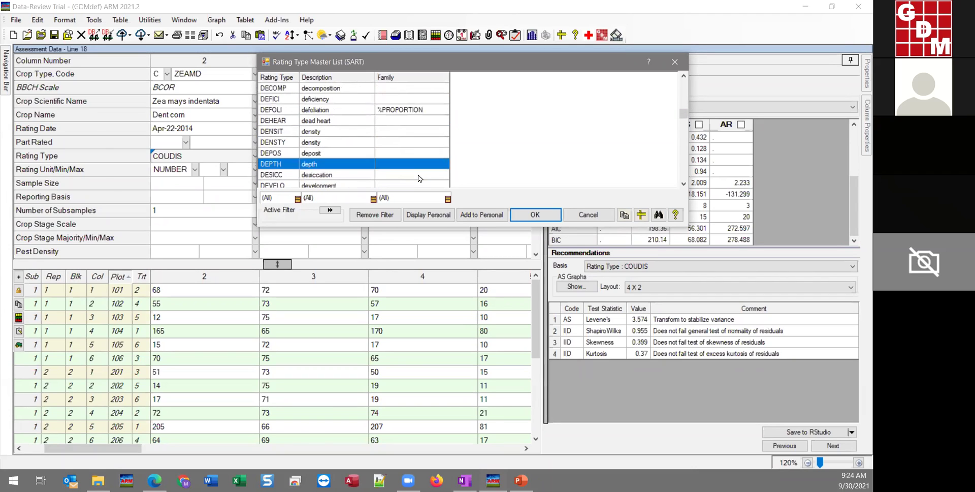
pyautogui.click(412, 153)
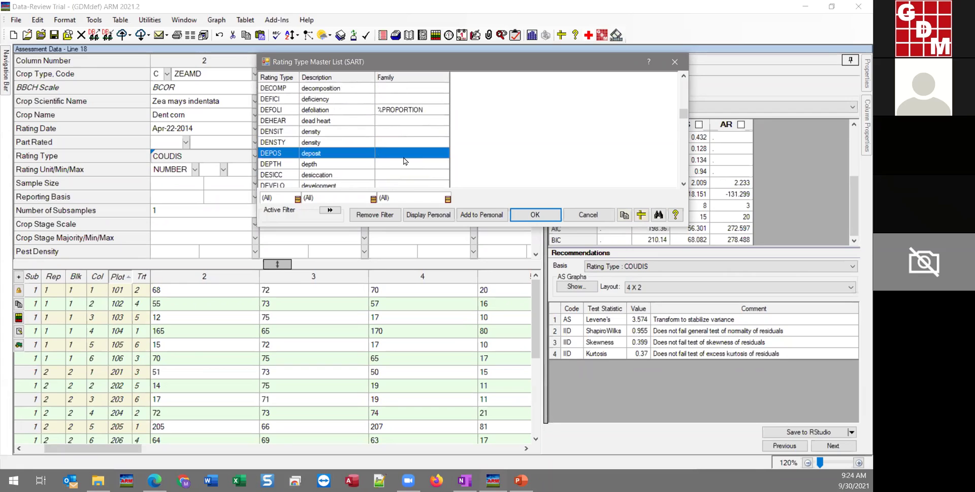
pyautogui.click(407, 115)
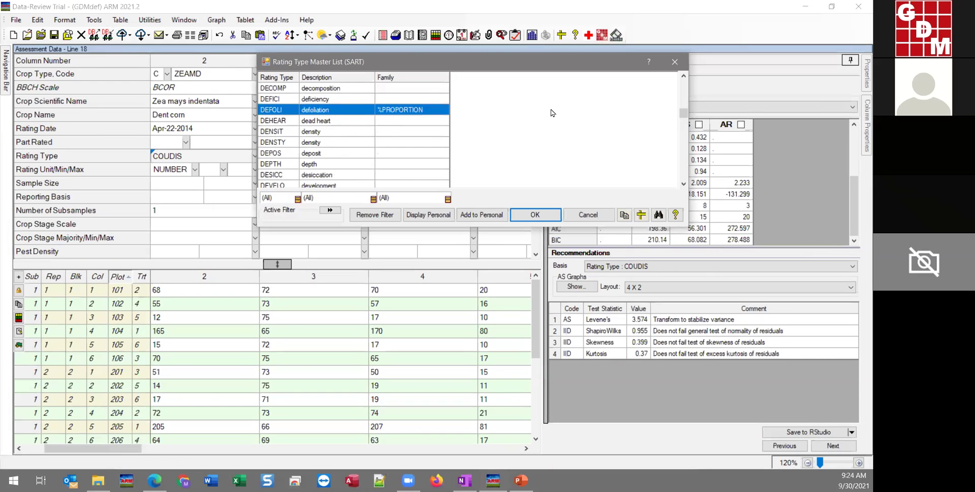
pyautogui.click(588, 214)
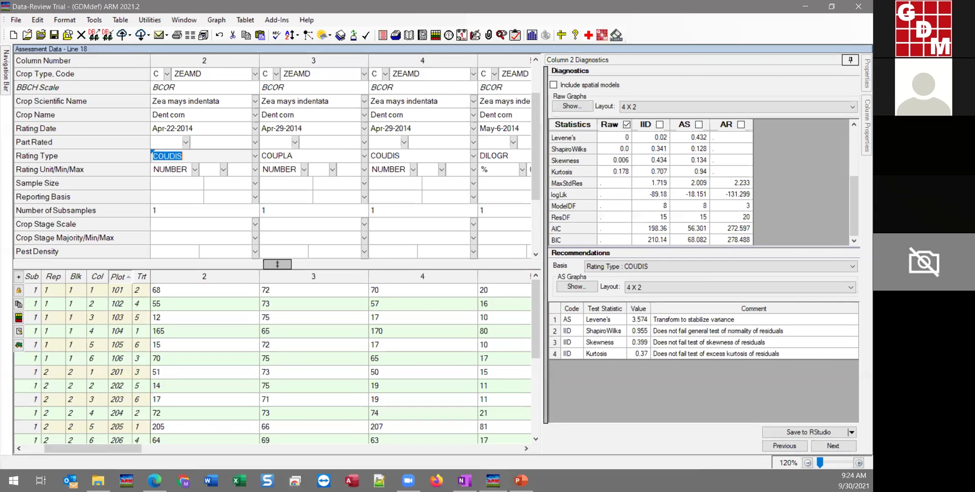
# Step: Open the report settings and view the Descriptive Statistics options for the AOV Means Table report
pyautogui.click(567, 141)
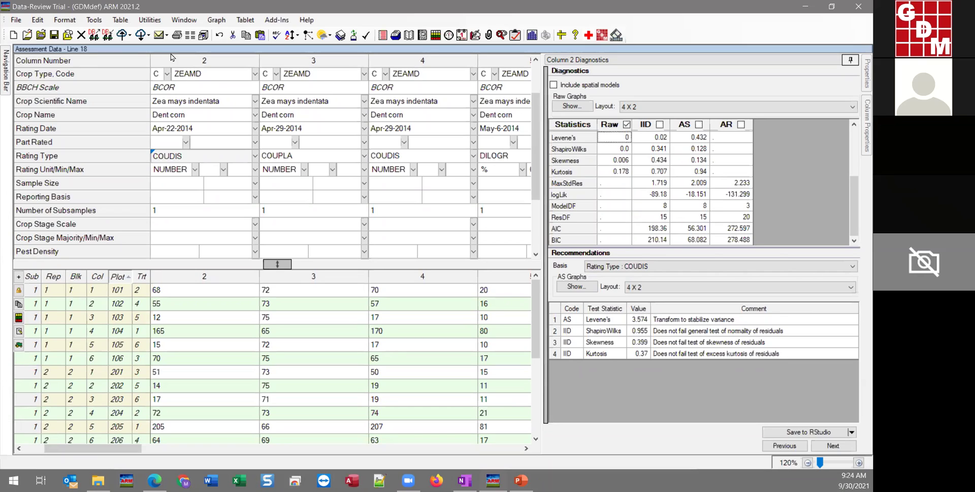
pyautogui.click(179, 36)
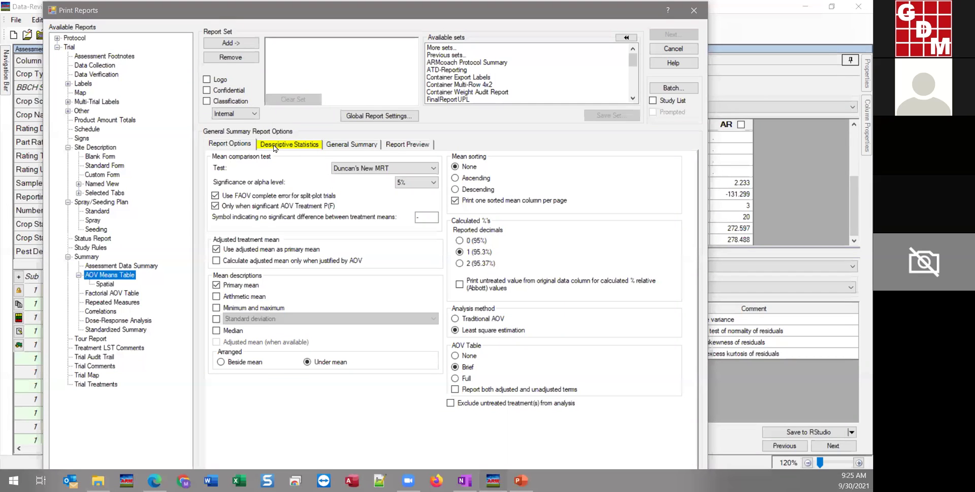
pyautogui.click(286, 146)
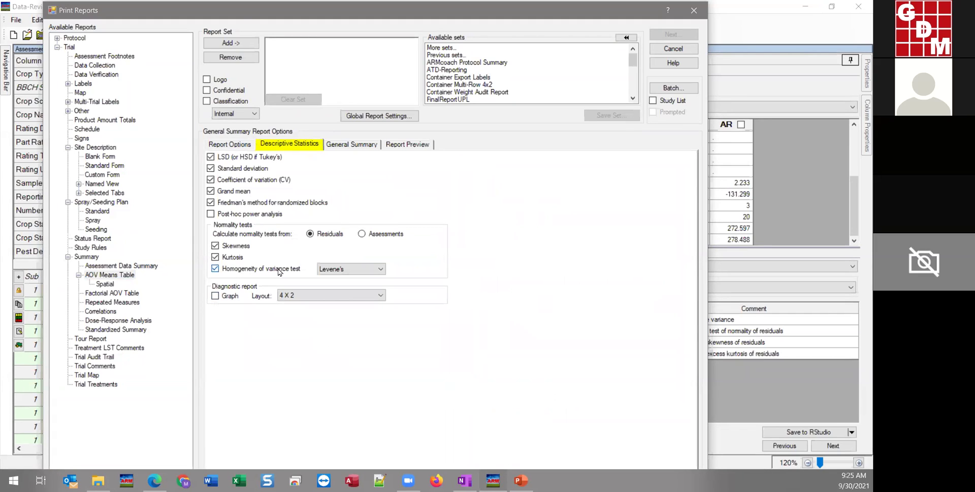
# Step: Switch the homogeneity of variance test to Bartlett's, return it to Levene's, and close the report settings
pyautogui.click(341, 277)
pyautogui.click(351, 284)
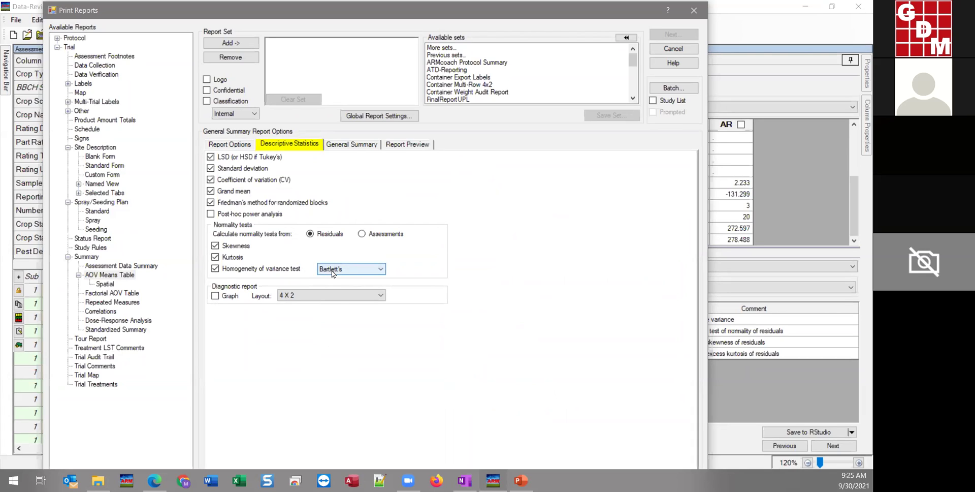
pyautogui.click(332, 270)
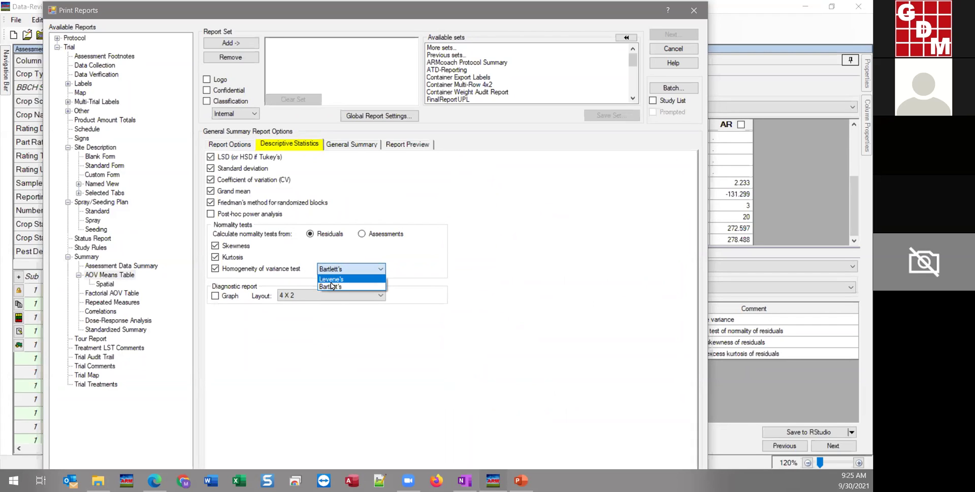
pyautogui.click(331, 280)
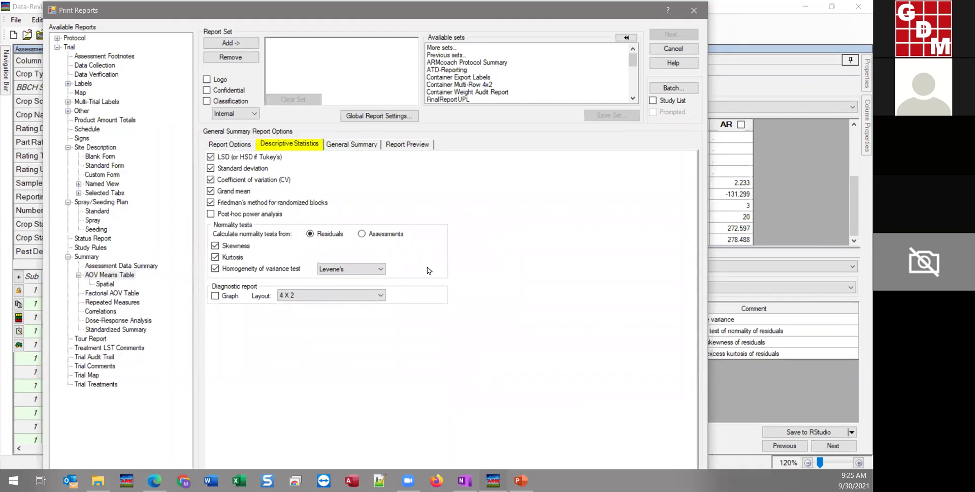
pyautogui.moveTo(366, 273)
pyautogui.moveTo(376, 23)
pyautogui.mouseDown()
pyautogui.moveTo(366, 243)
pyautogui.moveTo(368, 23)
pyautogui.moveTo(355, 128)
pyautogui.moveTo(362, 24)
pyautogui.mouseUp()
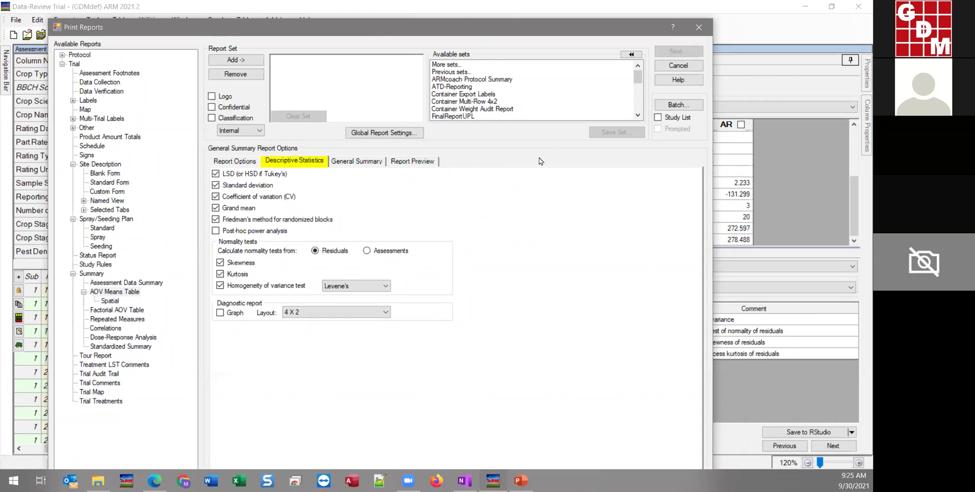
pyautogui.click(699, 32)
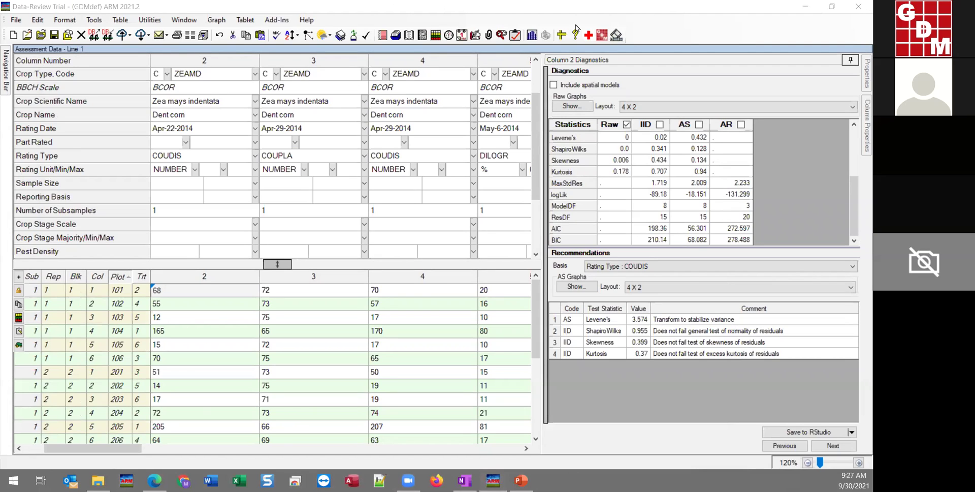
# Step: Review the recommendation basis choices for column 2 again and select its Levene's recommendation with code AS
pyautogui.click(656, 267)
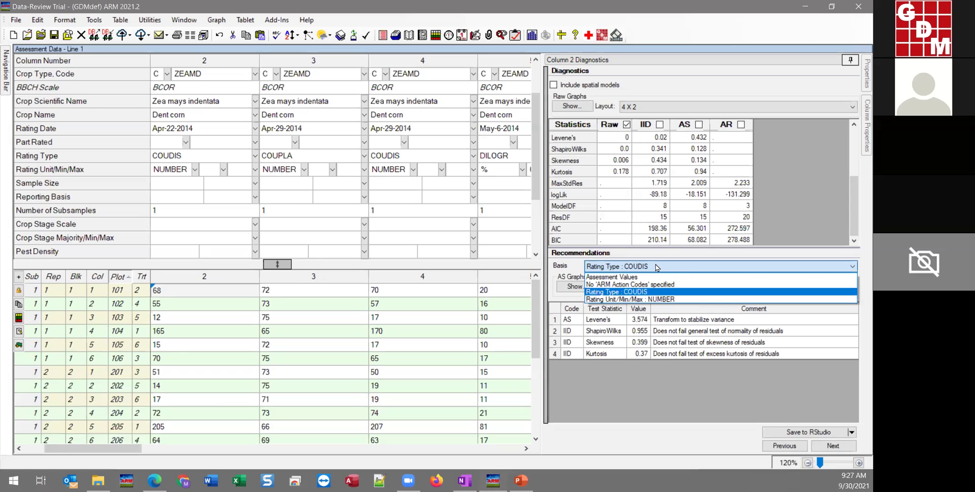
pyautogui.click(656, 267)
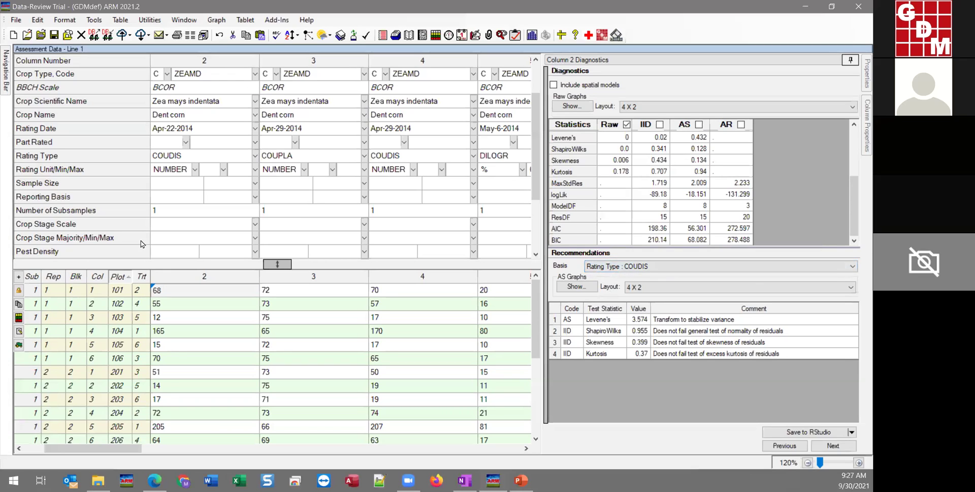
pyautogui.scroll(-1, 169, 236)
pyautogui.scroll(-2, 169, 235)
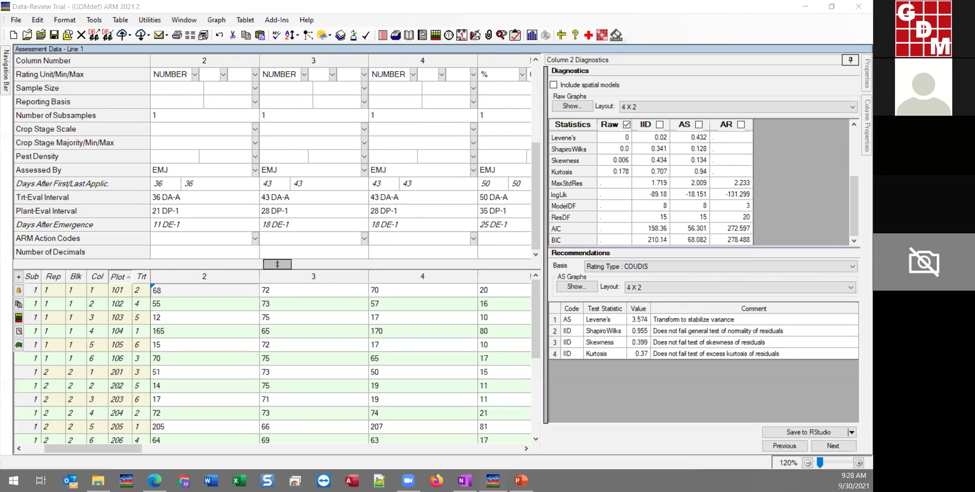
pyautogui.click(665, 407)
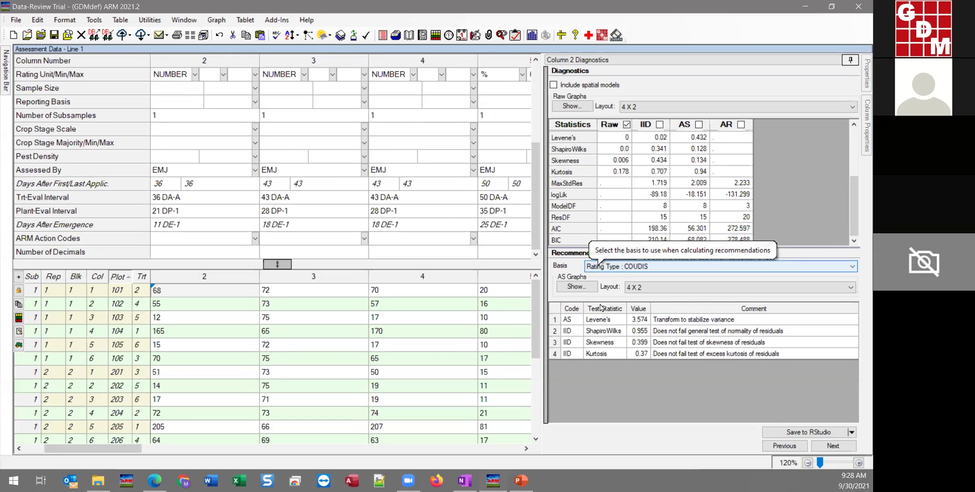
pyautogui.click(574, 320)
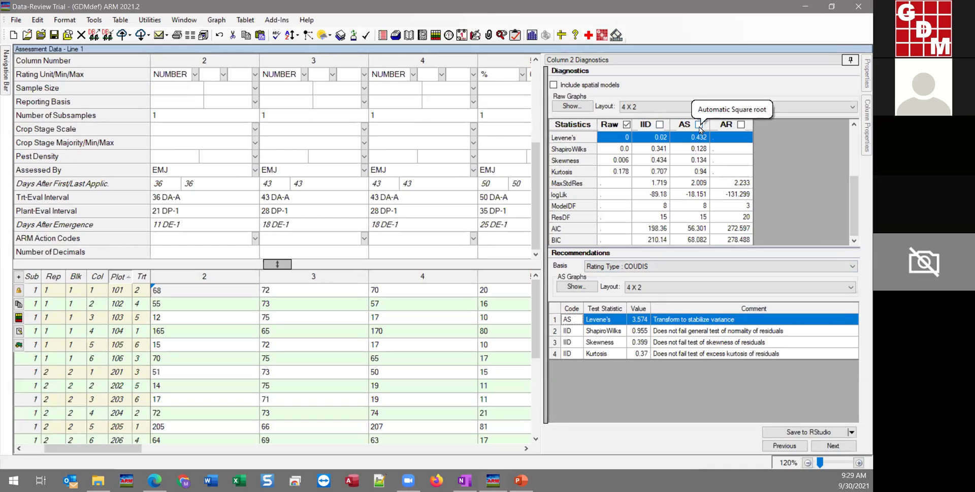
# Step: Try entering AS as the ARM Action Code for column 2, and clear the entry
pyautogui.click(187, 239)
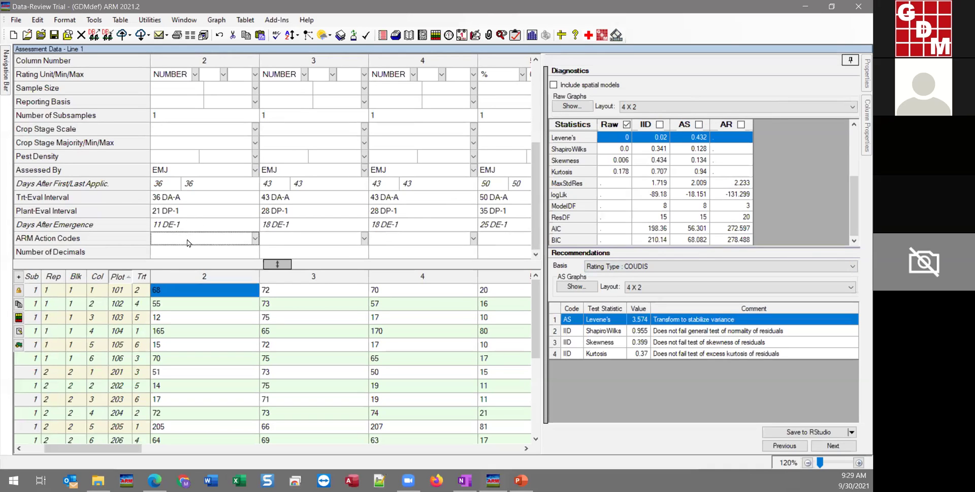
pyautogui.write('AS')
pyautogui.press('BackSpace')
pyautogui.press('BackSpace')
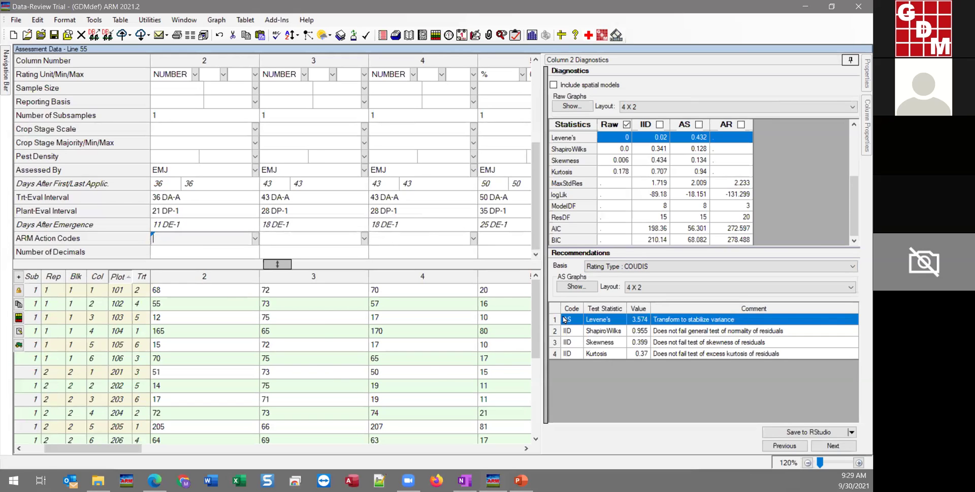
# Step: Apply the Levene's recommendation AS to column 2 as its ARM Action Code
pyautogui.click(609, 321)
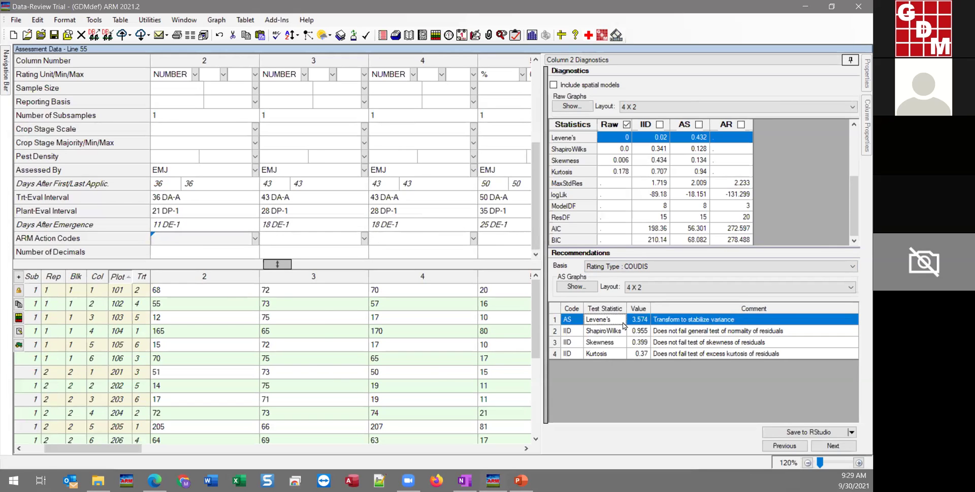
pyautogui.click(592, 331)
pyautogui.click(586, 323)
pyautogui.click(574, 321)
pyautogui.doubleClick(574, 320)
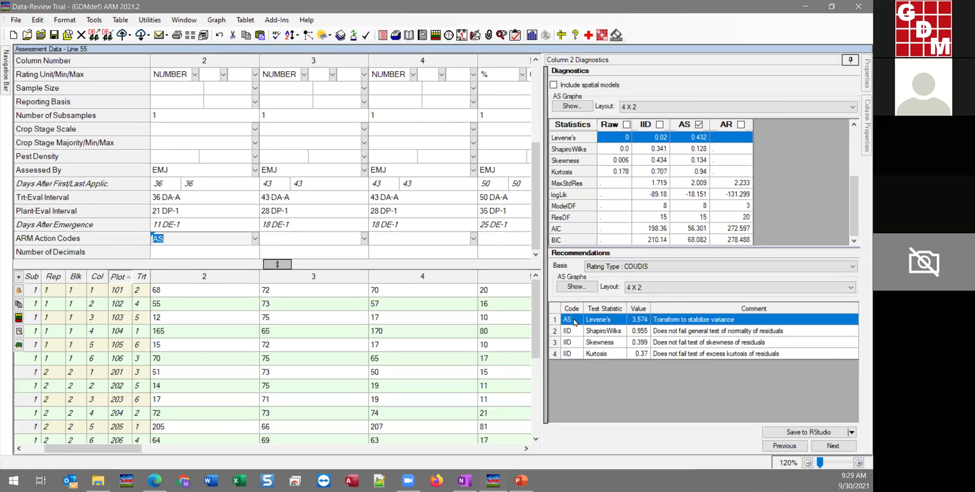
# Step: Look up the description and family of code AS in the ARM Action Codes list, closing it without changes
pyautogui.click(256, 239)
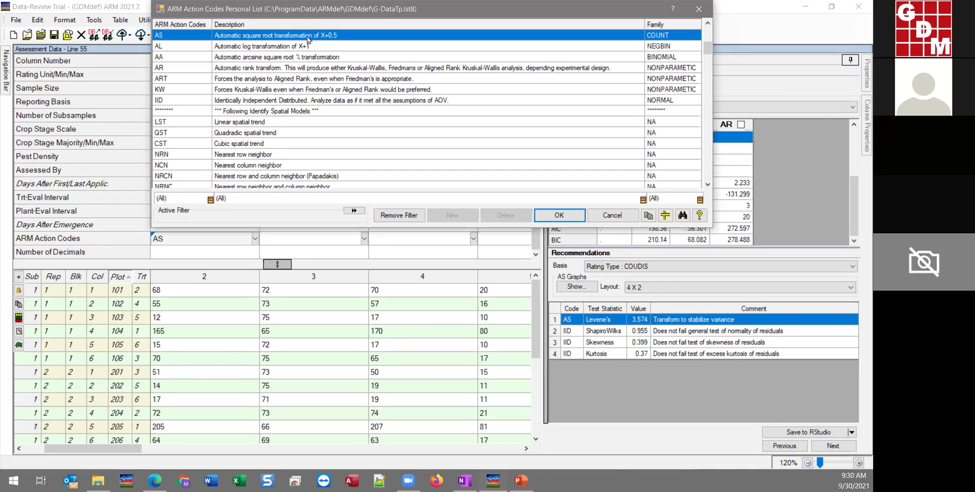
pyautogui.click(625, 213)
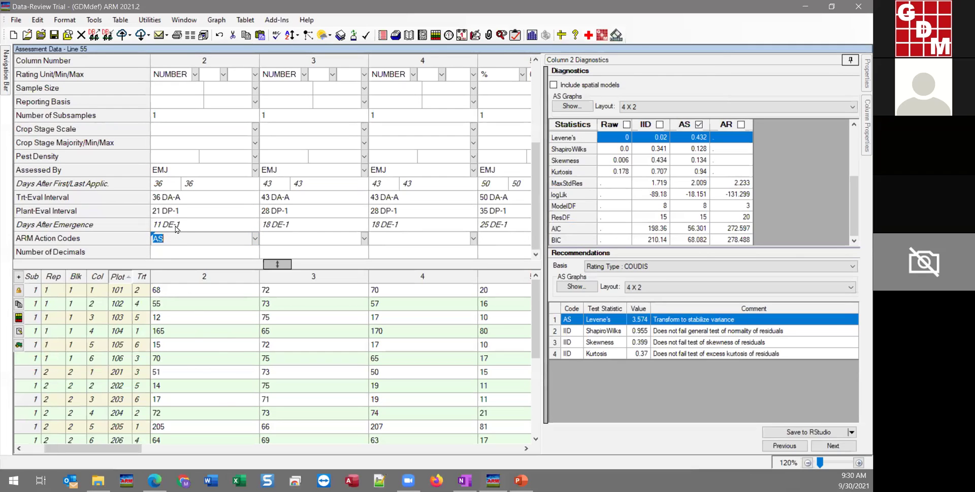
pyautogui.click(184, 305)
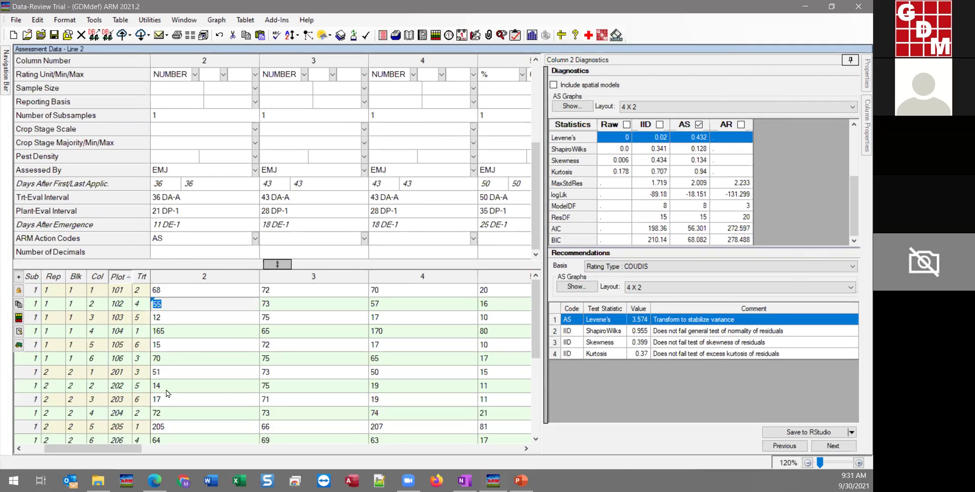
# Step: Insert one empty data column at column number 3
pyautogui.rightClick(298, 266)
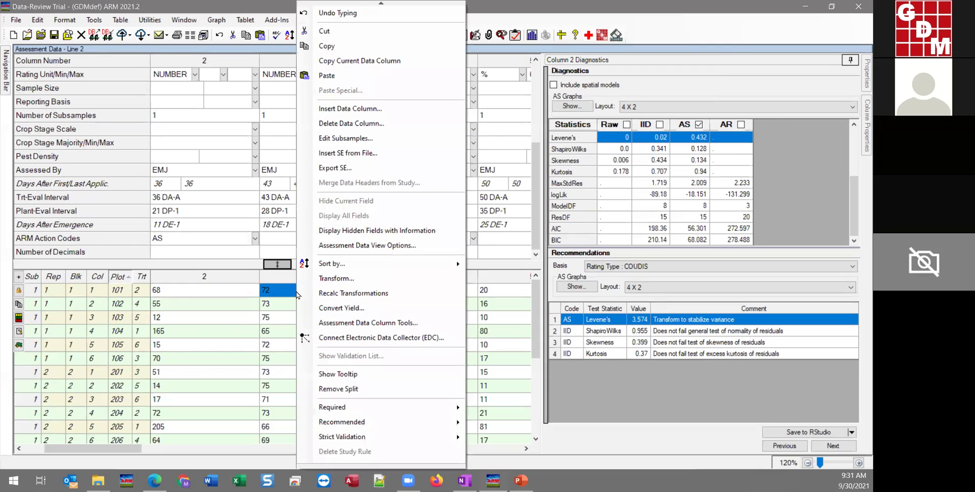
pyautogui.click(341, 118)
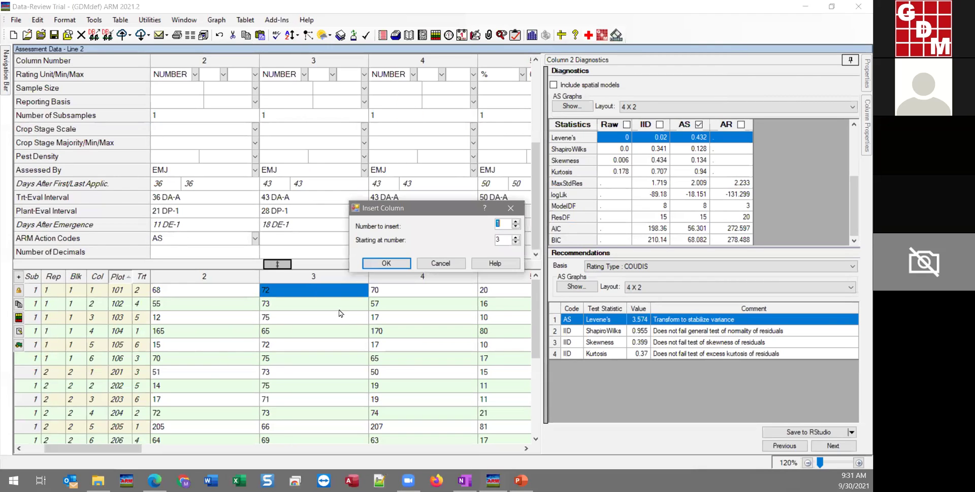
pyautogui.click(382, 261)
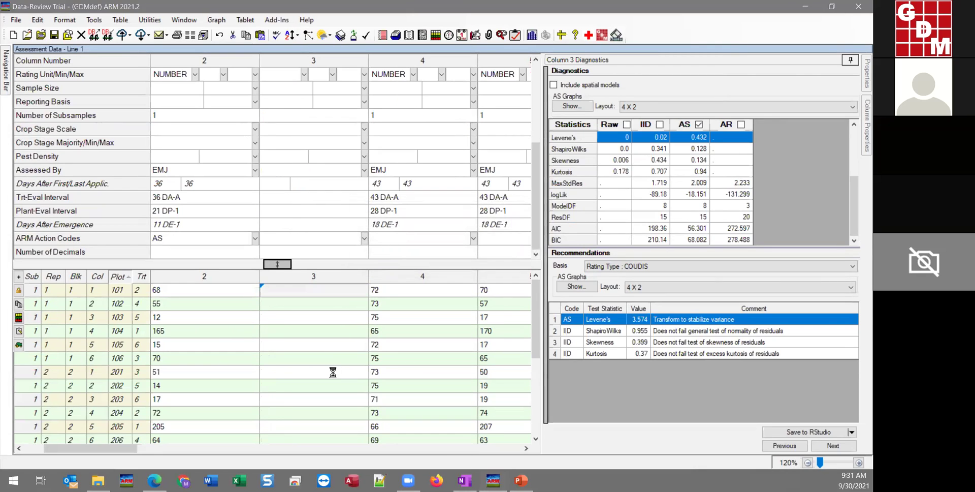
# Step: Transform data column 2 with the square root transformation SQR(X+.5), storing the values in column 3 with 4 decimals
pyautogui.click(176, 295)
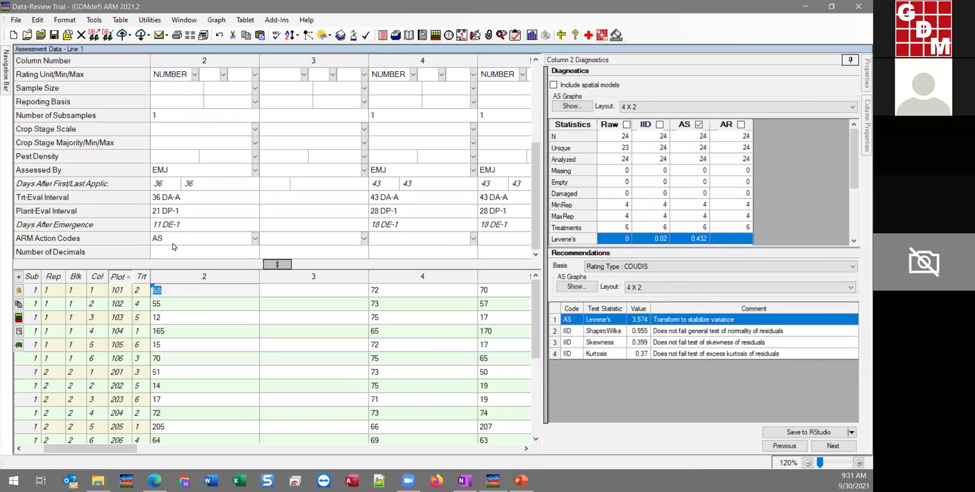
pyautogui.click(94, 20)
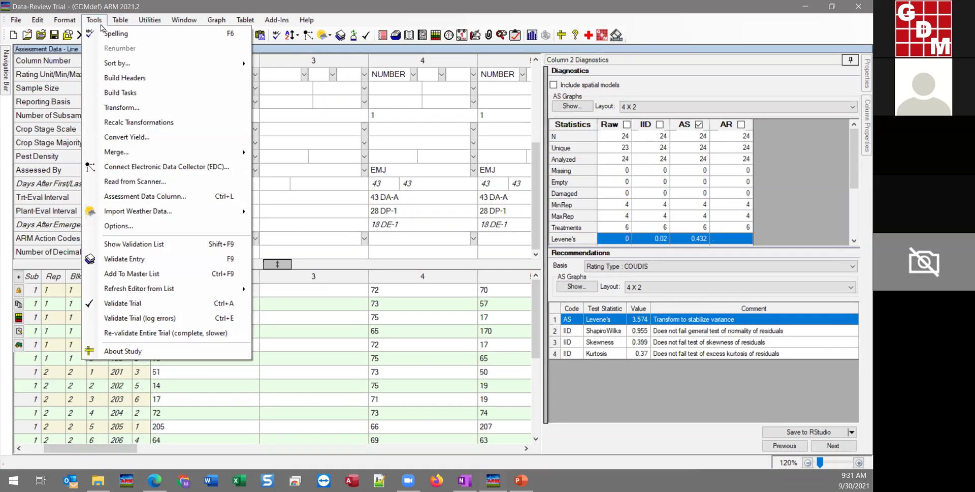
pyautogui.click(198, 111)
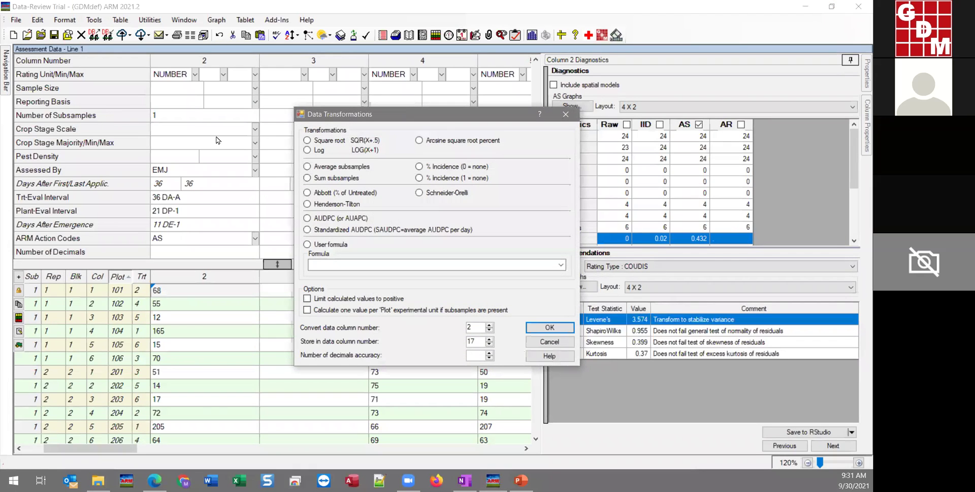
pyautogui.click(335, 143)
pyautogui.doubleClick(477, 339)
pyautogui.write('3')
pyautogui.click(477, 356)
pyautogui.click(549, 330)
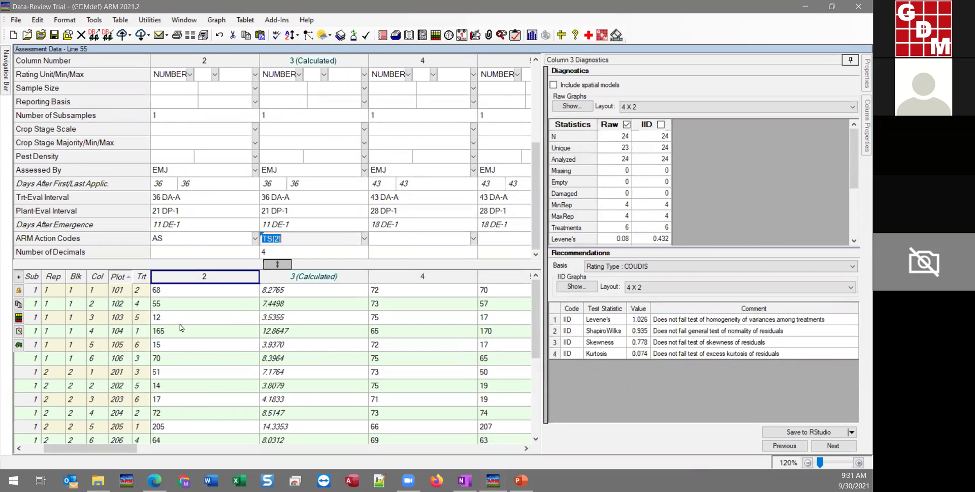
# Step: Clear the ARM Action Code of column 2 and decline turning off automatic recalculation for this trial
pyautogui.click(173, 237)
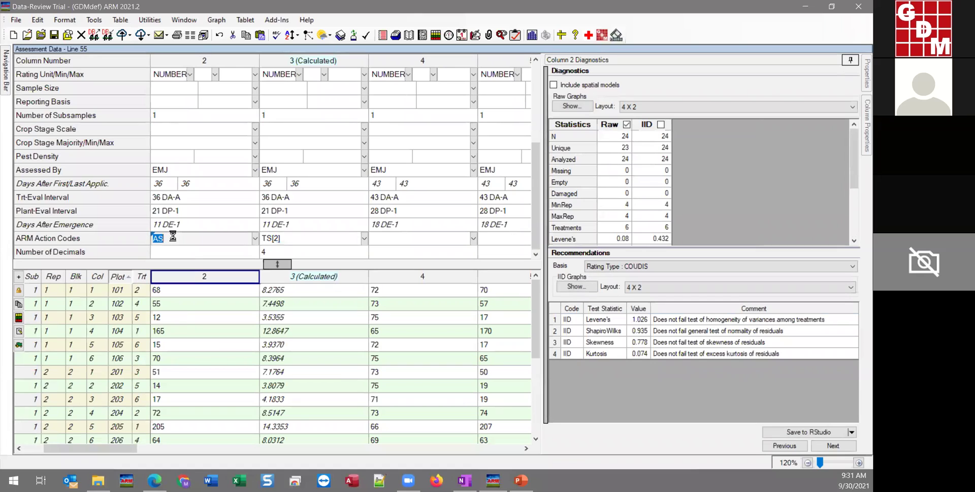
pyautogui.press('Delete')
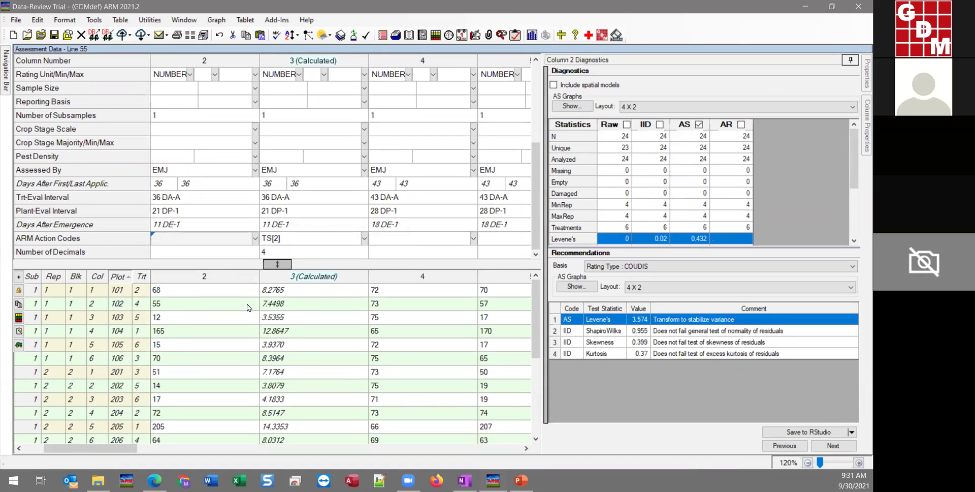
pyautogui.keyDown('shift'); pyautogui.click(309, 307); pyautogui.keyUp('shift')
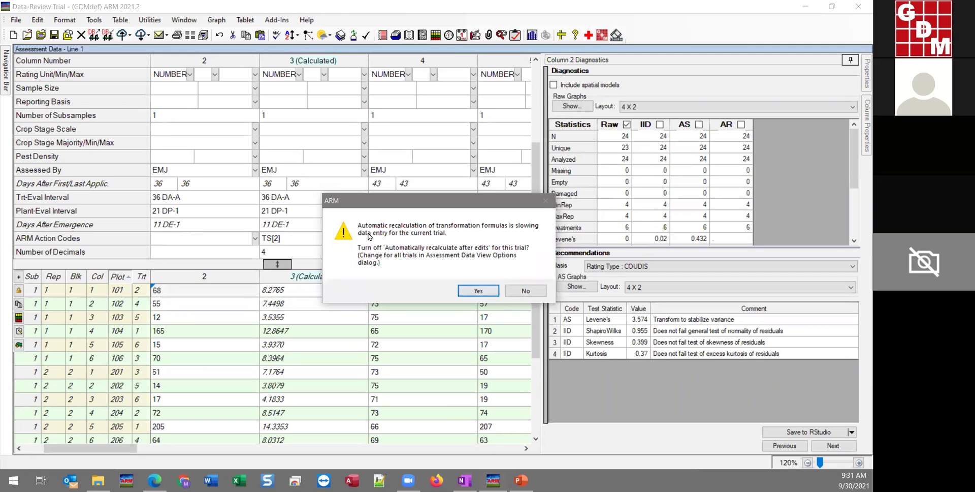
pyautogui.click(511, 292)
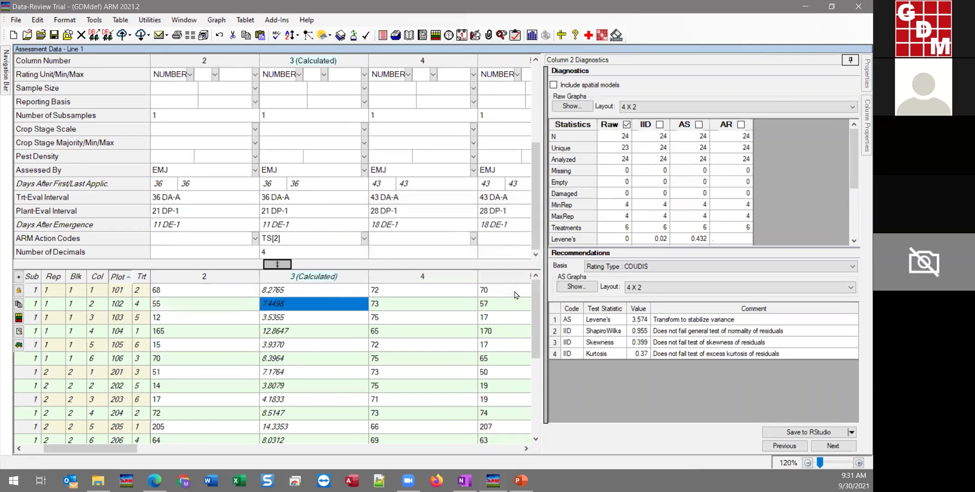
# Step: Inspect the calculated value for plot 106 in column 3, and review the AOV Means Table report options before closing them
pyautogui.doubleClick(313, 360)
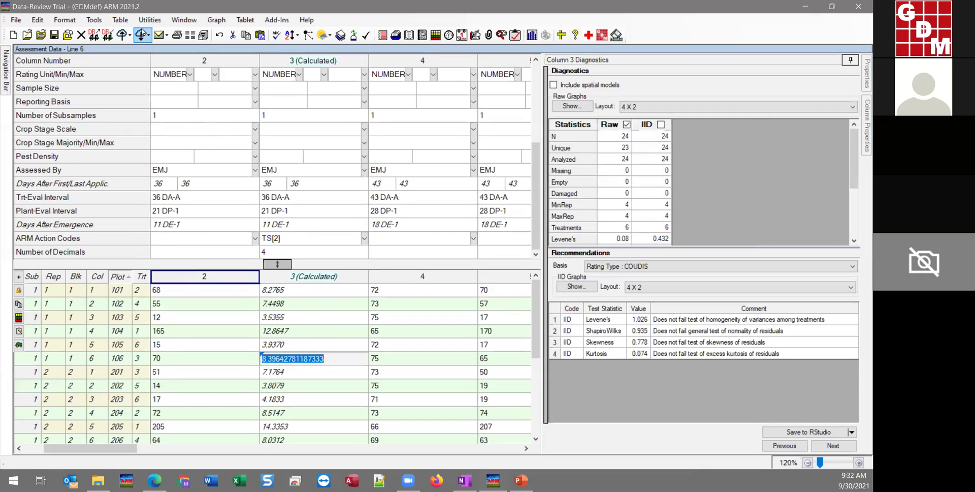
pyautogui.click(179, 37)
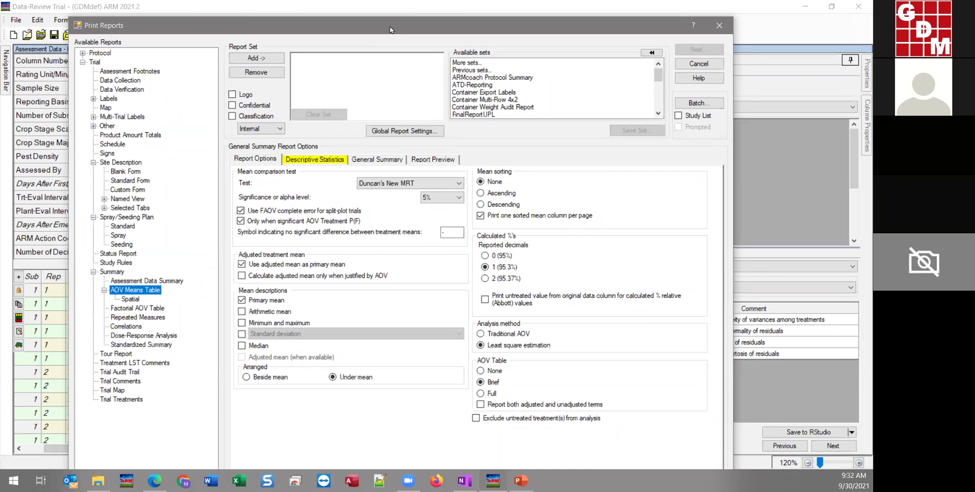
pyautogui.moveTo(390, 30); pyautogui.dragTo(687, 79)
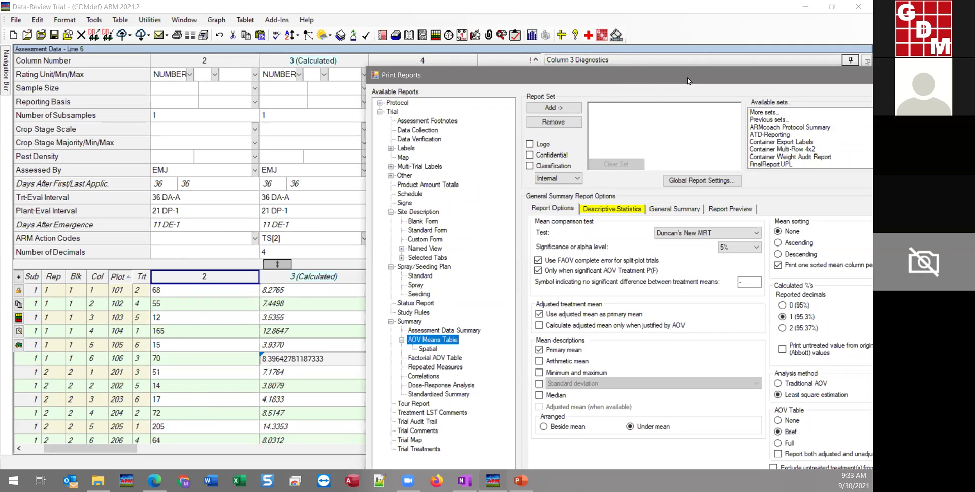
pyautogui.moveTo(722, 80); pyautogui.dragTo(662, 79)
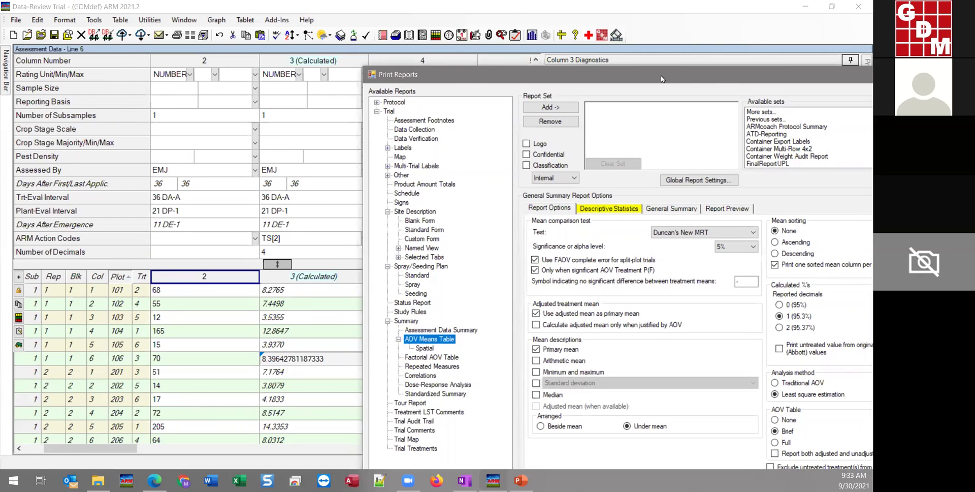
pyautogui.moveTo(660, 75); pyautogui.dragTo(379, 22)
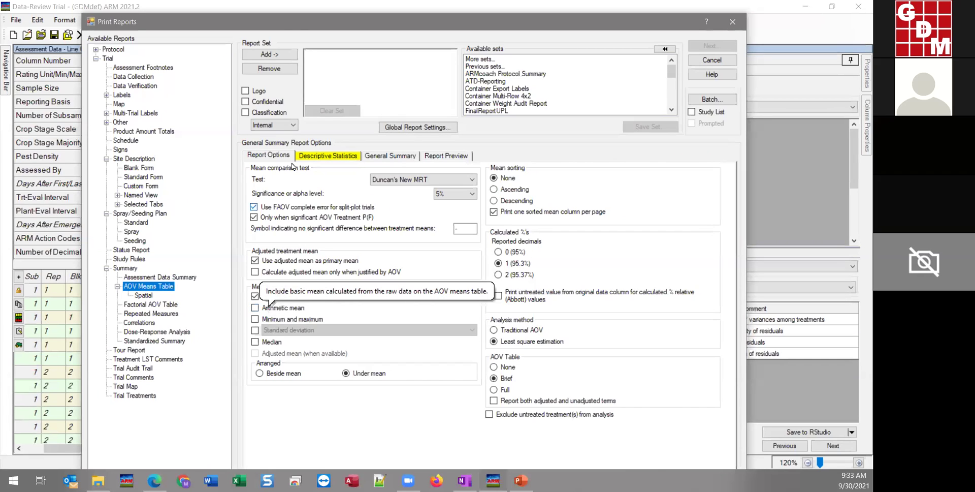
pyautogui.moveTo(293, 23); pyautogui.dragTo(508, 47)
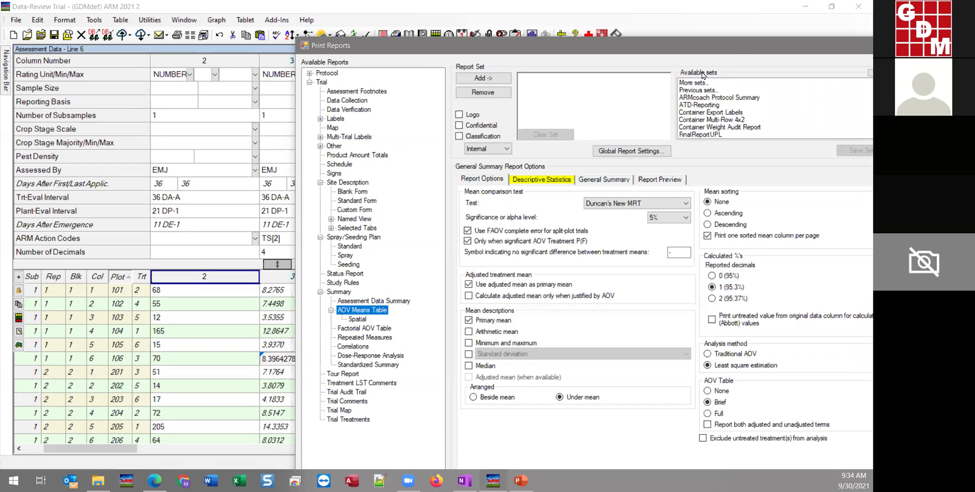
pyautogui.moveTo(740, 52); pyautogui.dragTo(593, 57)
pyautogui.click(799, 50)
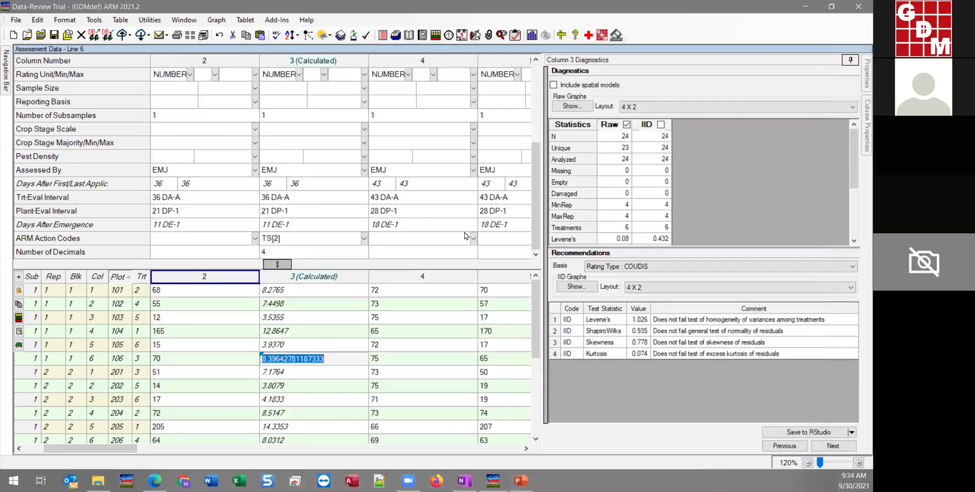
# Step: Delete the calculated data column 3, accepting the loss of its data
pyautogui.click(279, 305)
pyautogui.rightClick(279, 306)
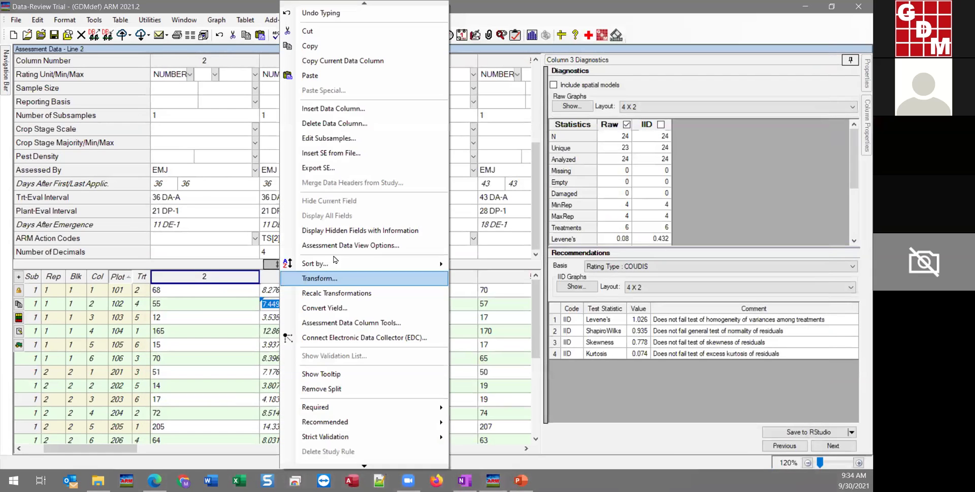
pyautogui.click(348, 123)
pyautogui.click(389, 260)
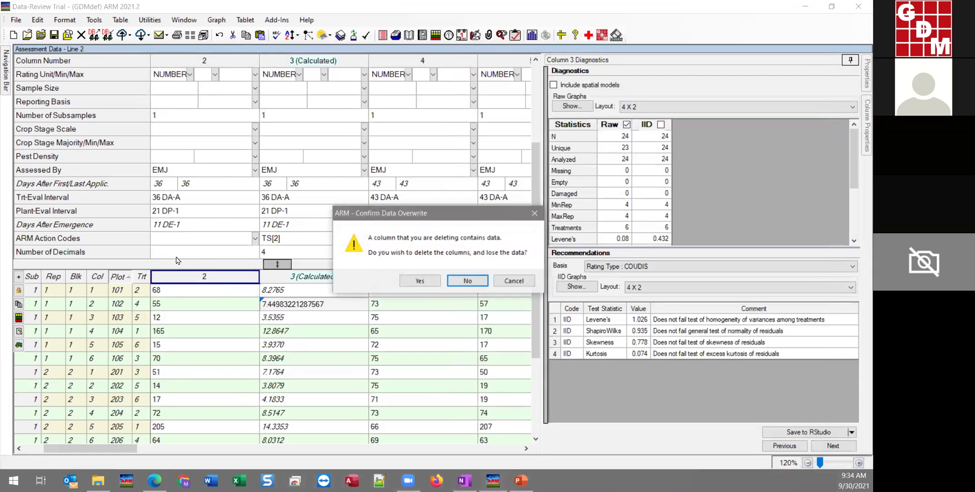
pyautogui.click(419, 281)
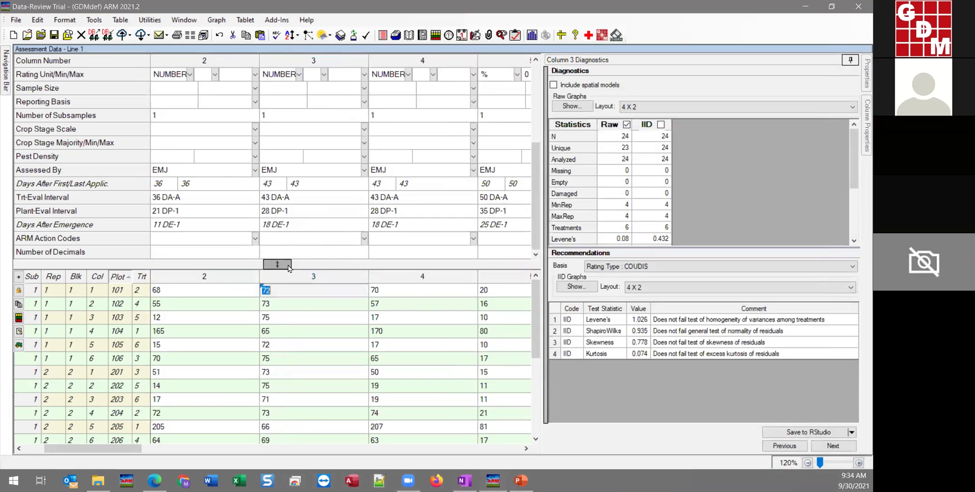
# Step: Enter AS as the ARM Action Code for column 2
pyautogui.click(181, 238)
pyautogui.write('AS')
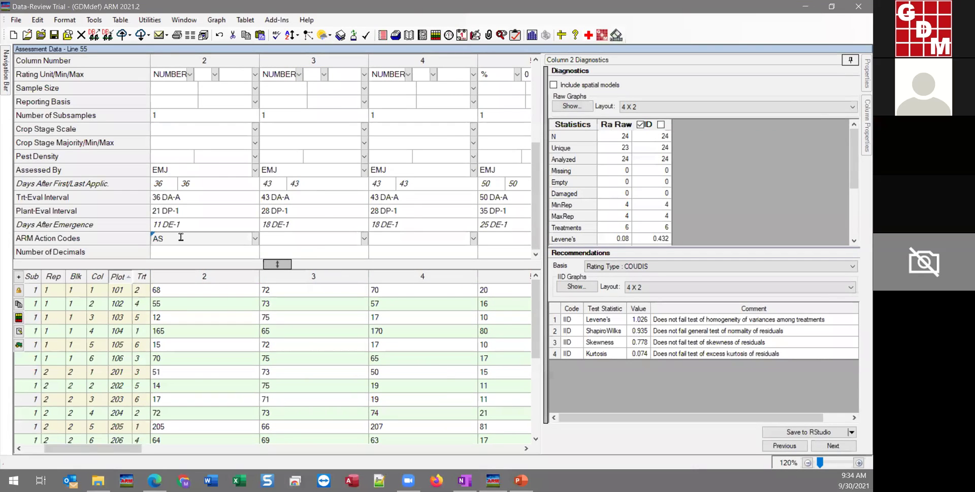
pyautogui.press('Return')
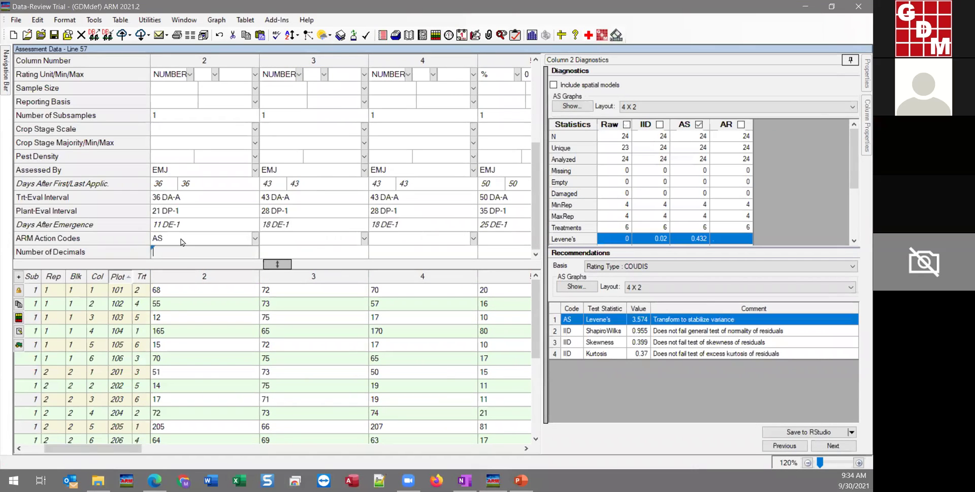
# Step: Add the AOV Means Table to the report set and include the arithmetic mean in its mean descriptions
pyautogui.click(176, 36)
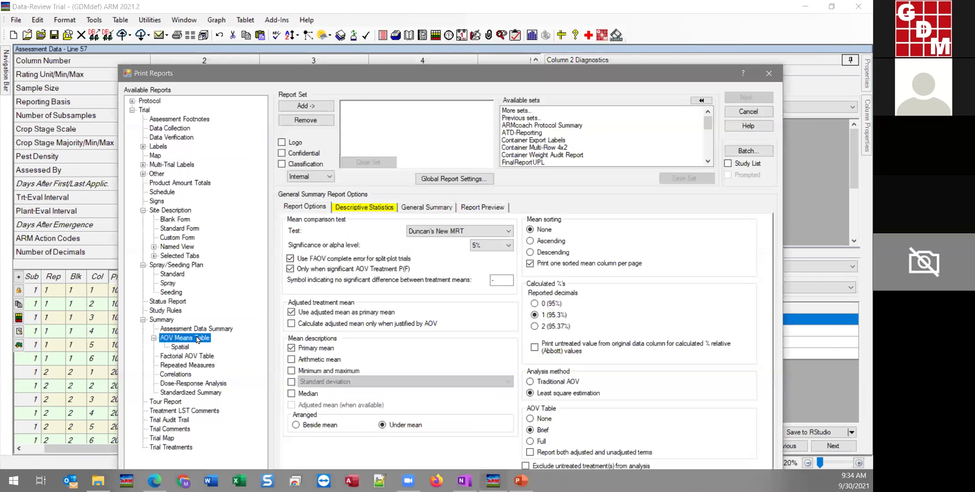
pyautogui.doubleClick(198, 338)
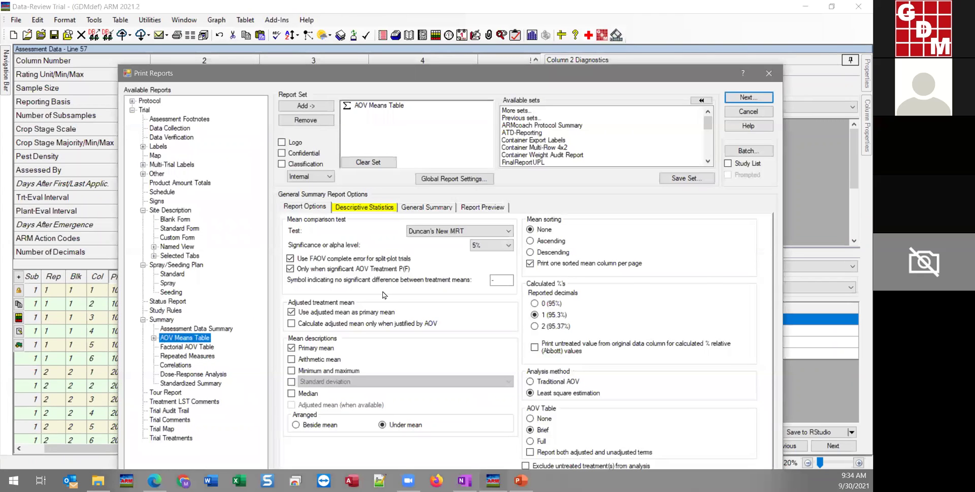
pyautogui.click(308, 359)
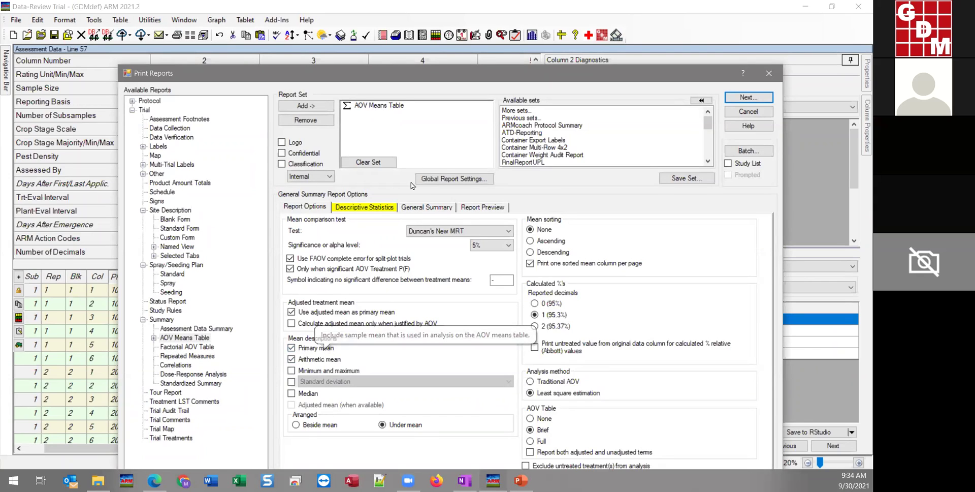
# Step: Preview the AOV Means Table report at 125% and compare the primary and arithmetic treatment means across its columns
pyautogui.click(494, 208)
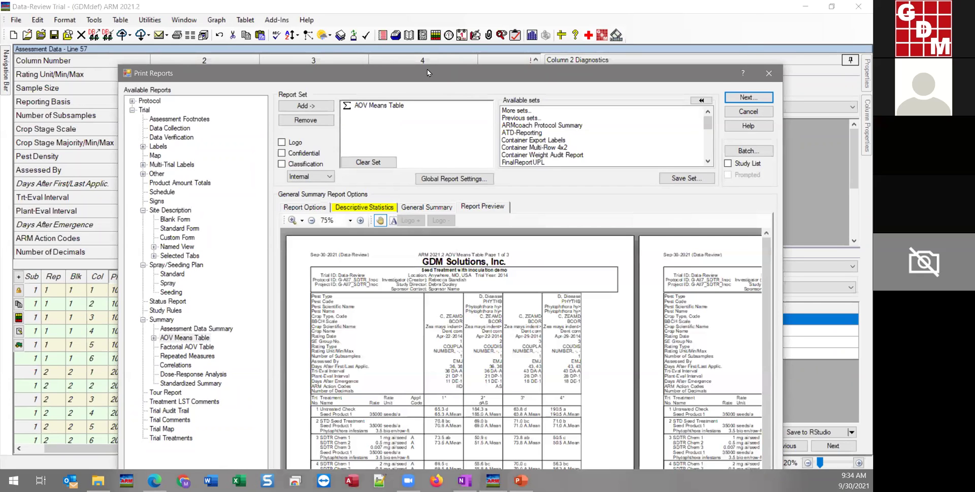
pyautogui.moveTo(427, 69); pyautogui.dragTo(395, 29)
pyautogui.click(330, 181)
pyautogui.click(331, 182)
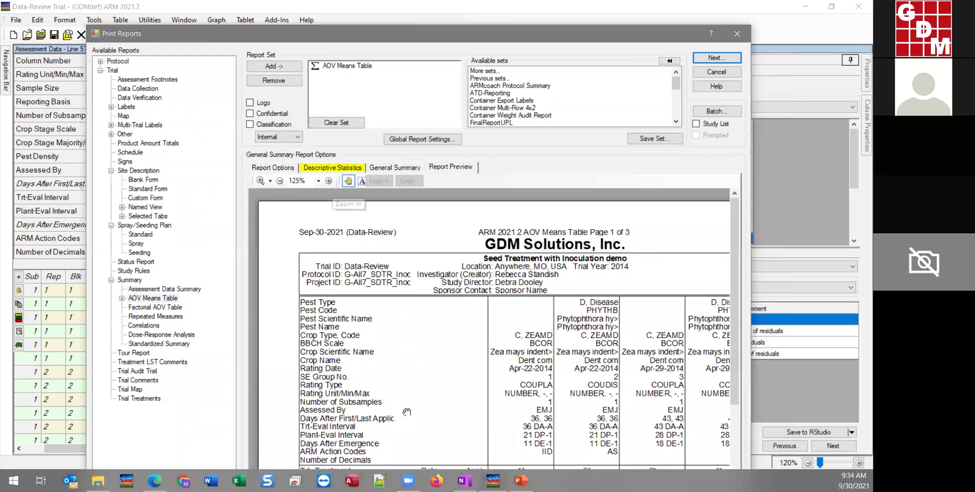
pyautogui.scroll(-5, 394, 322)
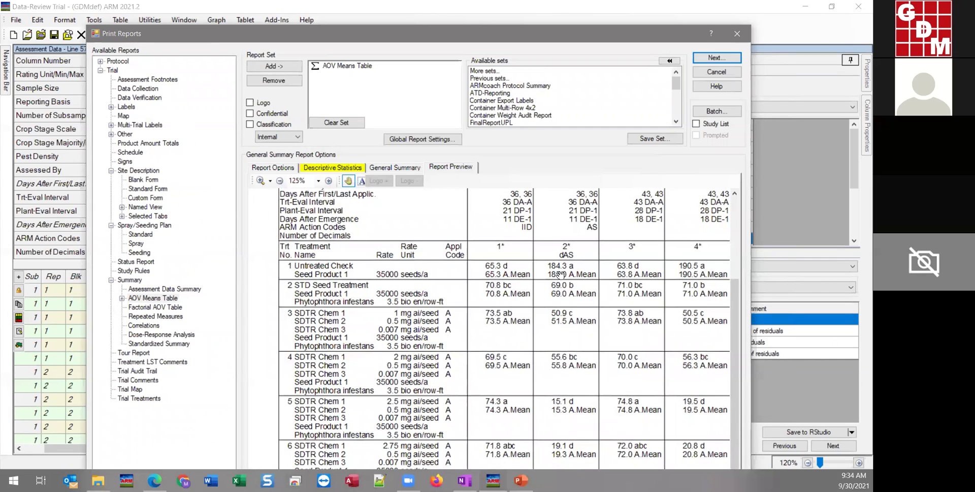
pyautogui.moveTo(574, 273); pyautogui.dragTo(571, 233)
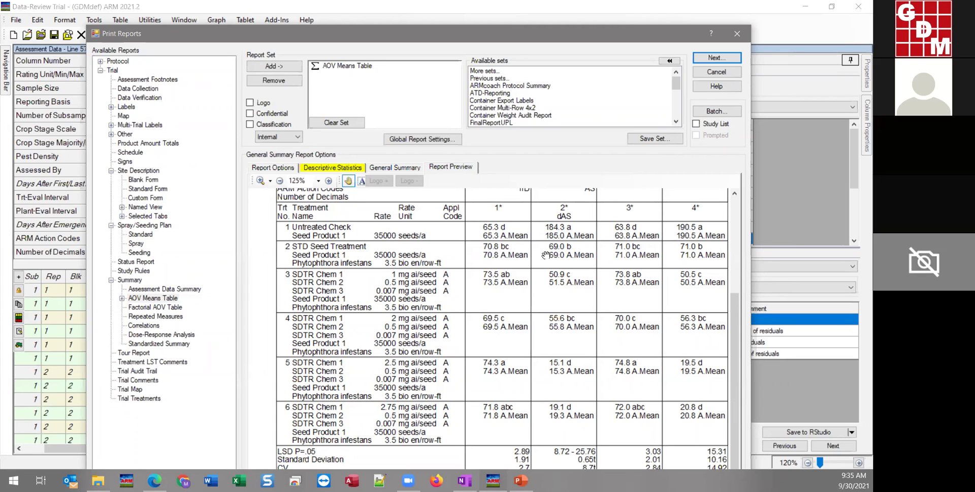
# Step: Arrange the mean descriptions beside the mean in the AOV Means Table and preview the treatment means across the columns
pyautogui.moveTo(544, 361); pyautogui.dragTo(560, 315)
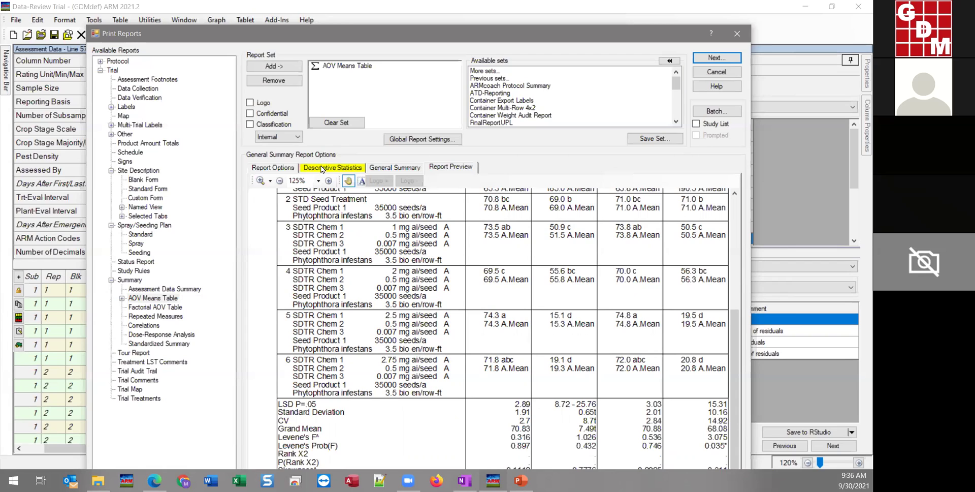
pyautogui.click(262, 168)
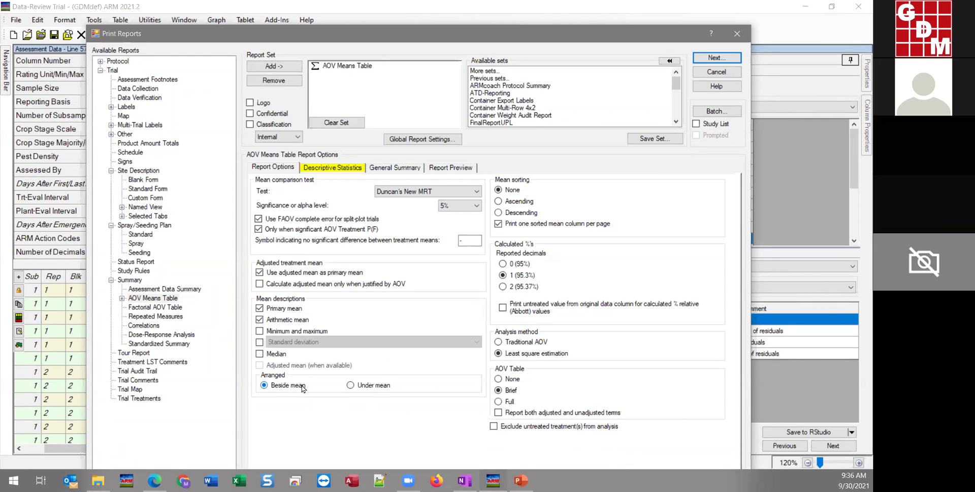
pyautogui.click(450, 167)
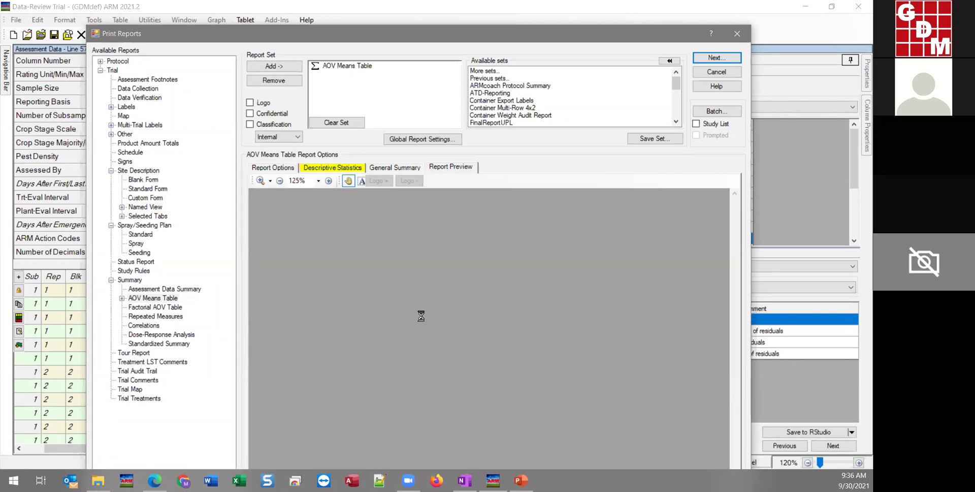
pyautogui.moveTo(421, 316); pyautogui.dragTo(470, 230)
pyautogui.moveTo(456, 296); pyautogui.dragTo(402, 218)
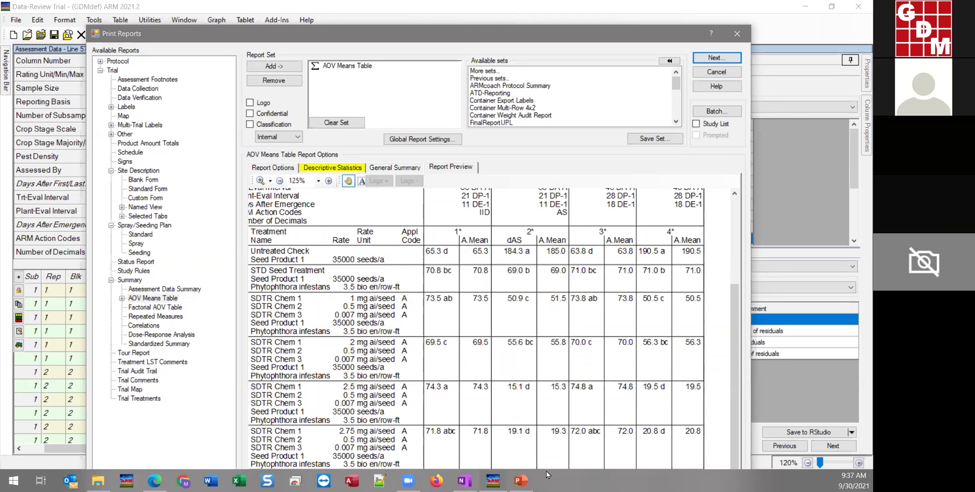
pyautogui.moveTo(542, 374); pyautogui.dragTo(546, 339)
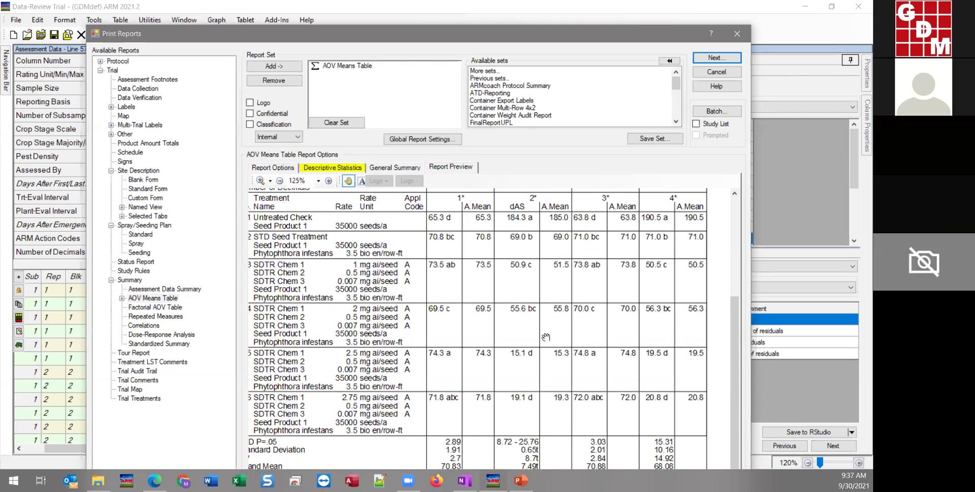
# Step: Exclude the primary mean from the mean descriptions, preview the report with arithmetic means only, and close the Print Reports dialog
pyautogui.click(275, 168)
pyautogui.click(280, 310)
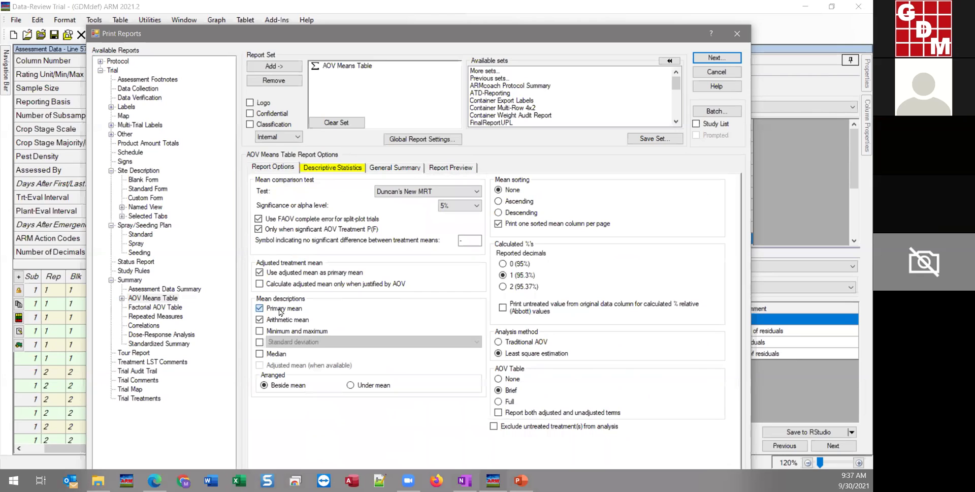
pyautogui.click(439, 168)
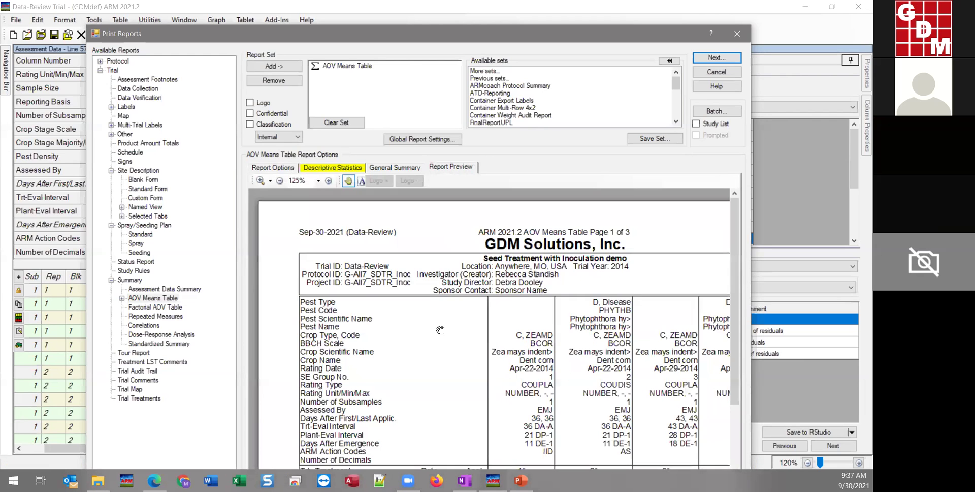
pyautogui.scroll(-5, 467, 282)
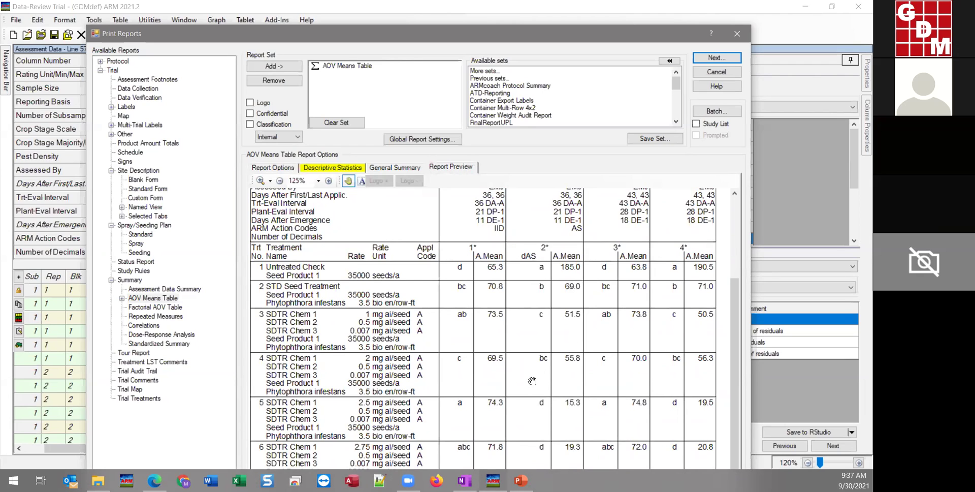
pyautogui.scroll(-5, 532, 380)
pyautogui.scroll(3, 531, 381)
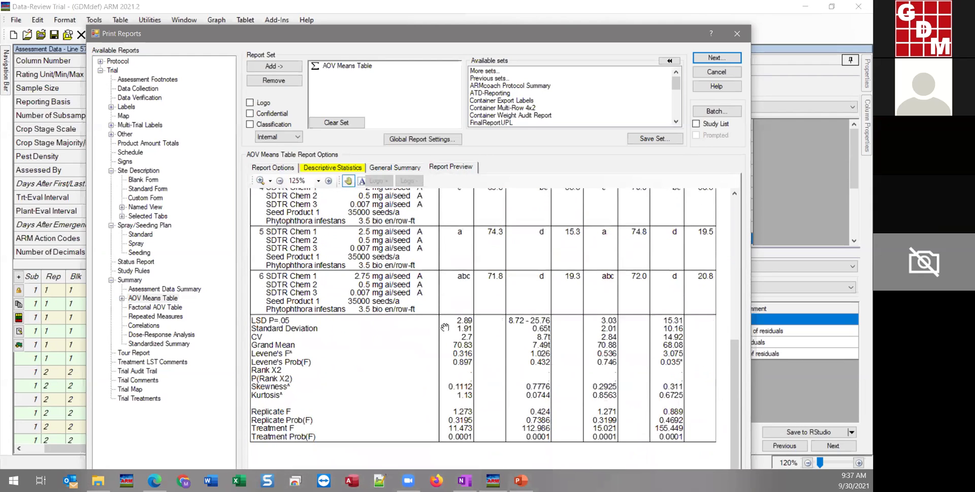
pyautogui.scroll(3, 476, 313)
pyautogui.scroll(6, 475, 313)
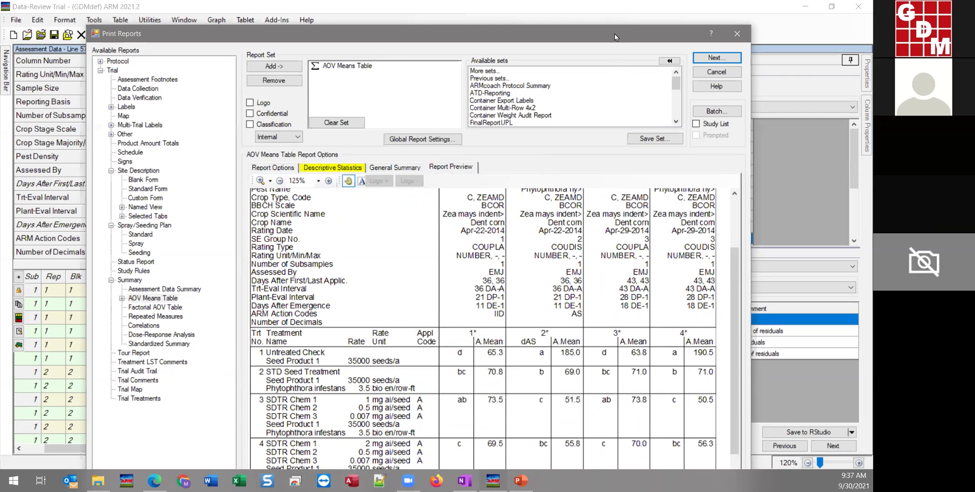
pyautogui.moveTo(614, 33); pyautogui.dragTo(615, 31)
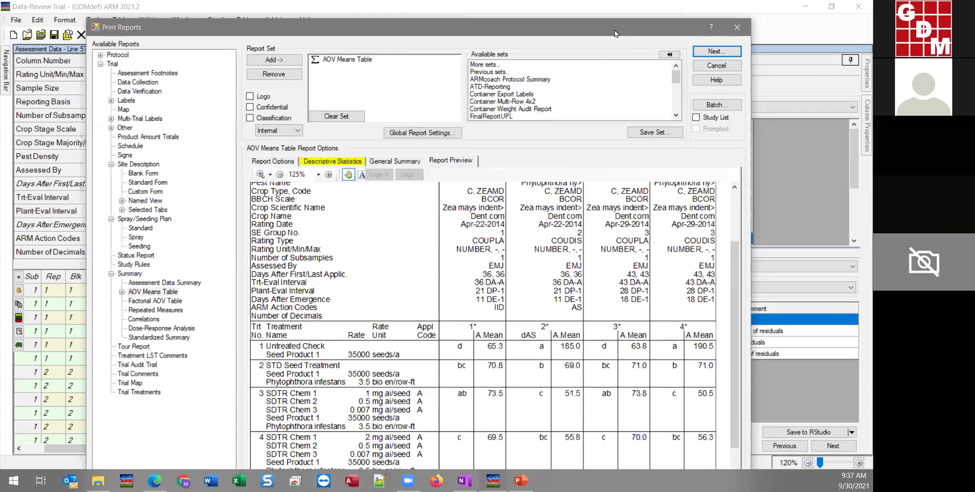
pyautogui.click(737, 27)
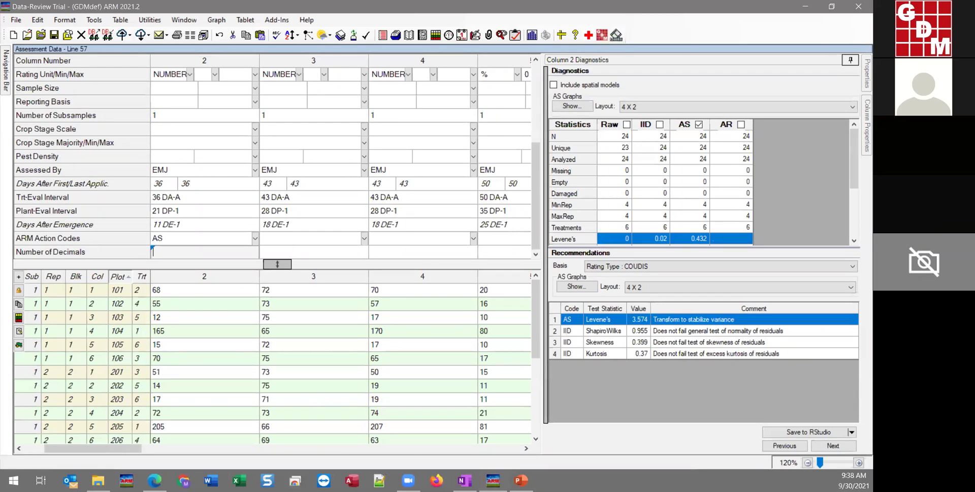
# Step: Set the recommendation graph layout for column 2 to 2 X 2 and select the AS recommendation for Levene's test
pyautogui.click(211, 318)
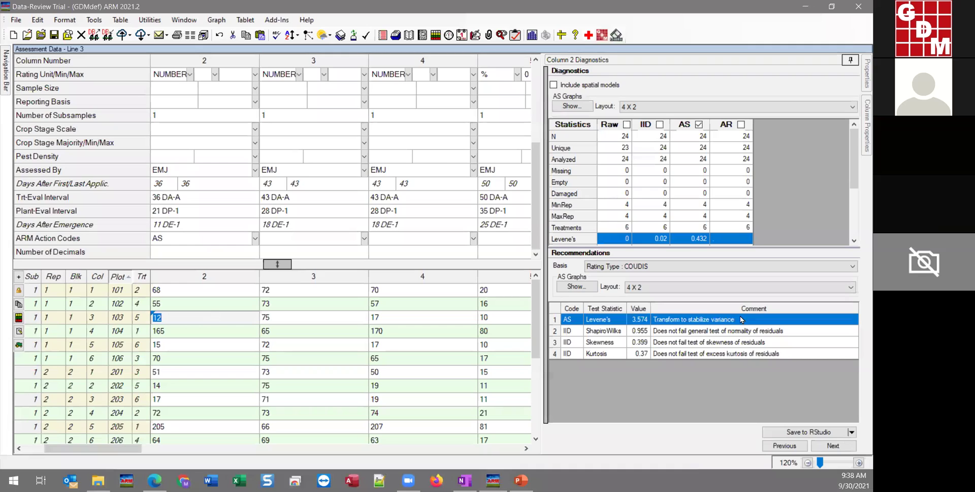
pyautogui.click(568, 319)
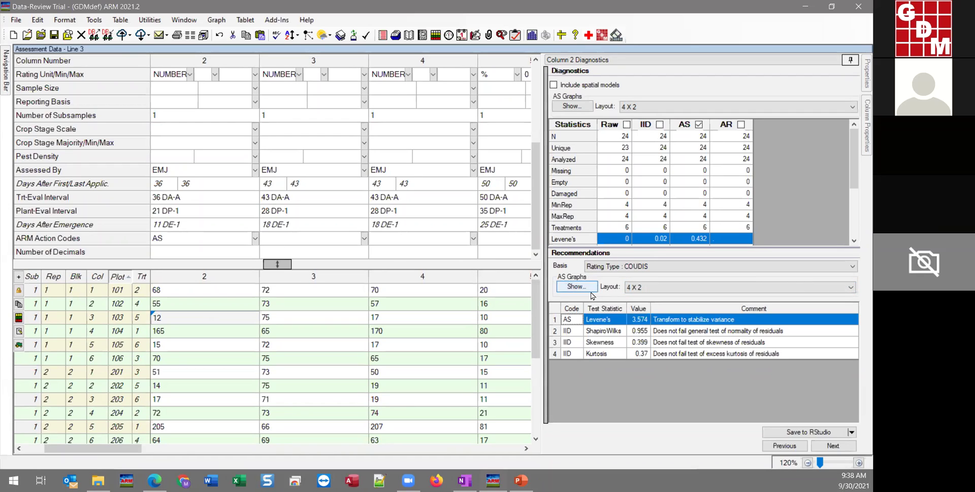
pyautogui.click(641, 288)
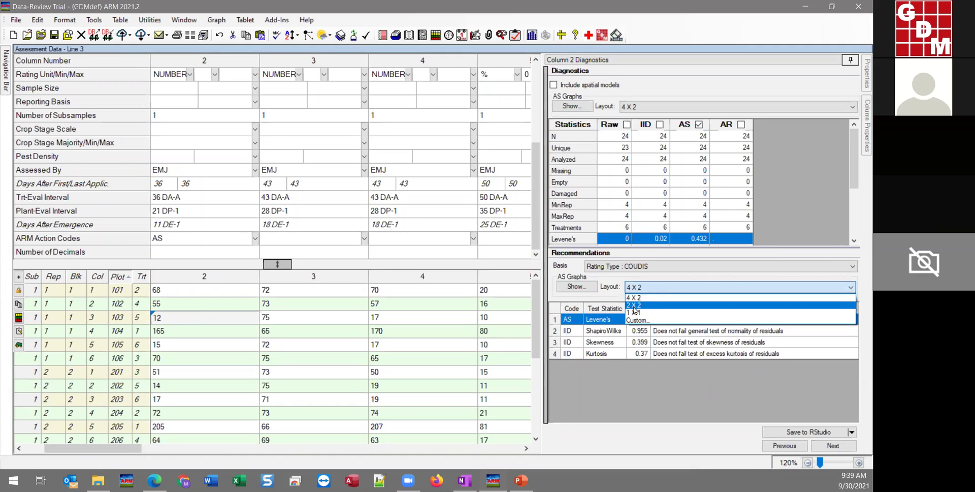
pyautogui.click(634, 306)
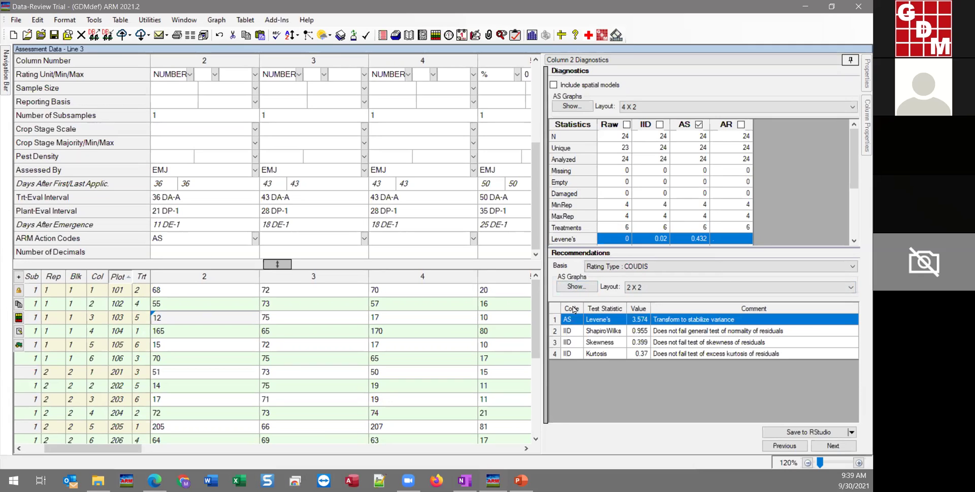
pyautogui.press('Down')
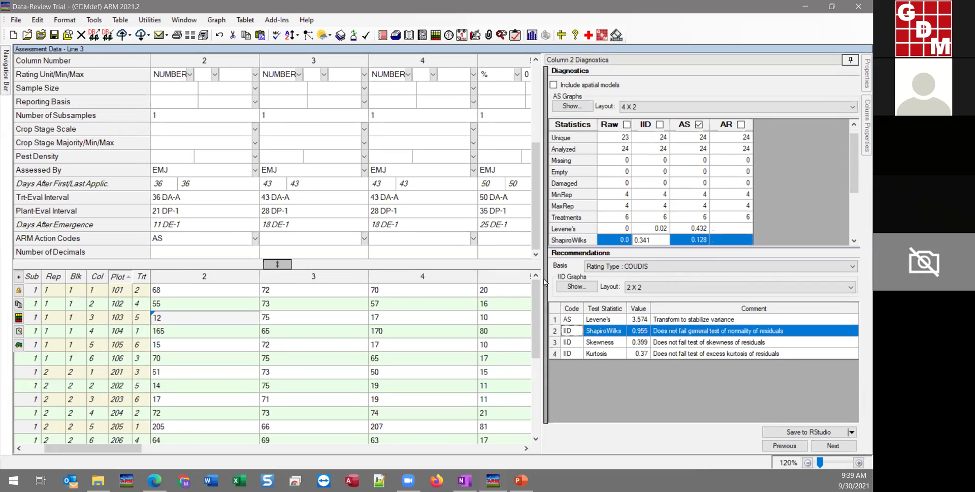
pyautogui.click(573, 320)
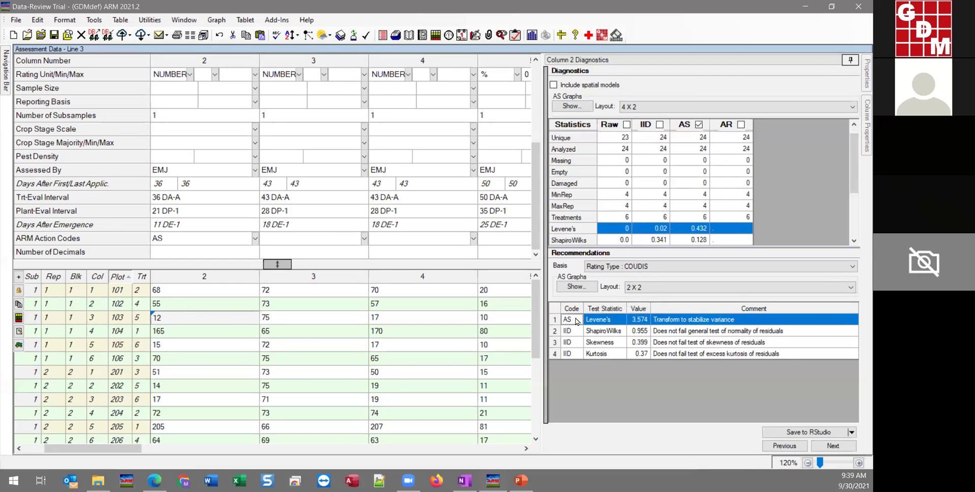
# Step: Show column 2's AS graphs for Levene's and IID graphs for ShapiroWilks, compare their plots and p-values, and close them
pyautogui.click(585, 288)
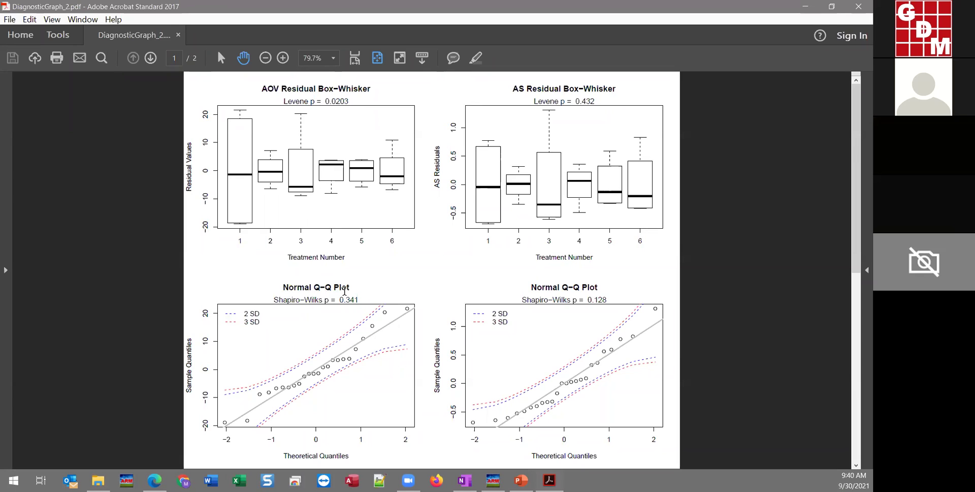
pyautogui.moveTo(274, 300); pyautogui.dragTo(366, 296)
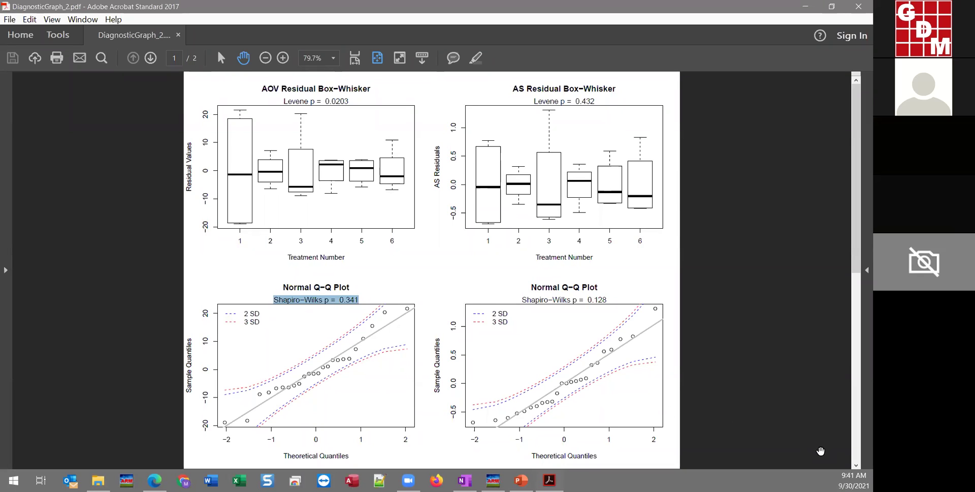
pyautogui.click(857, 465)
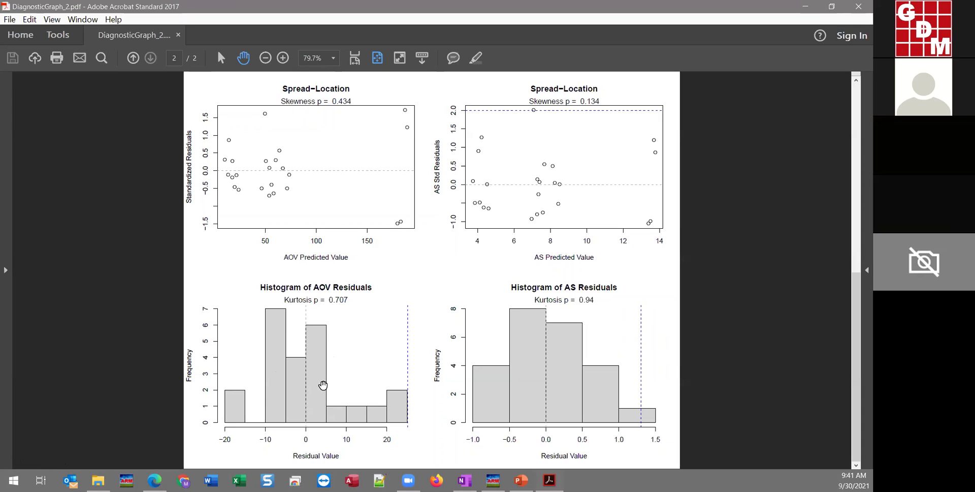
pyautogui.click(856, 82)
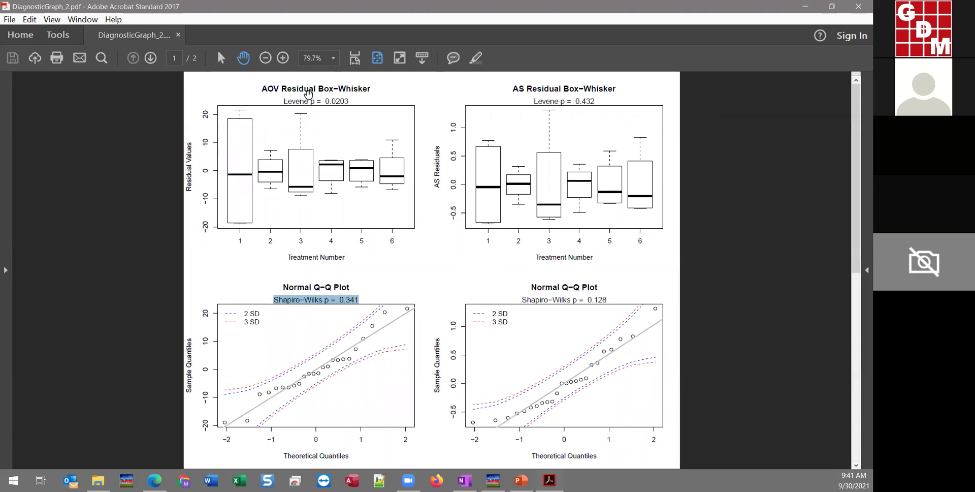
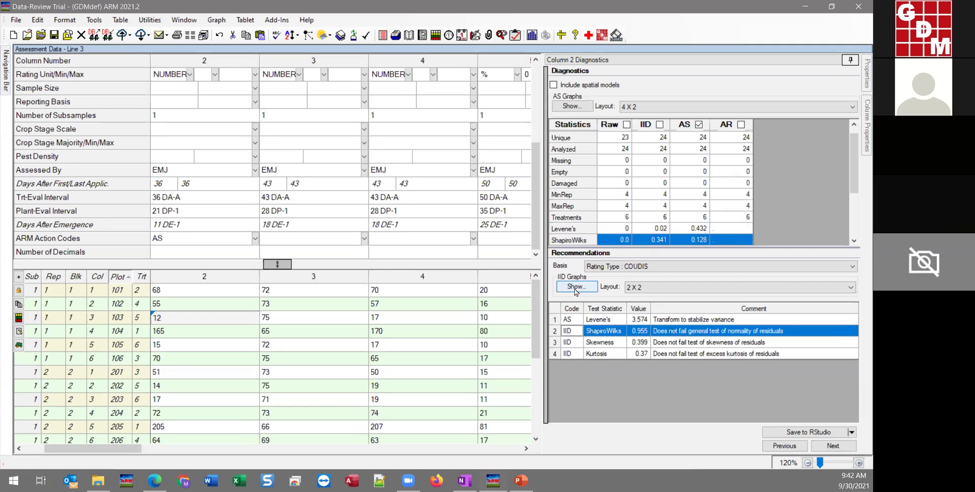
pyautogui.click(575, 287)
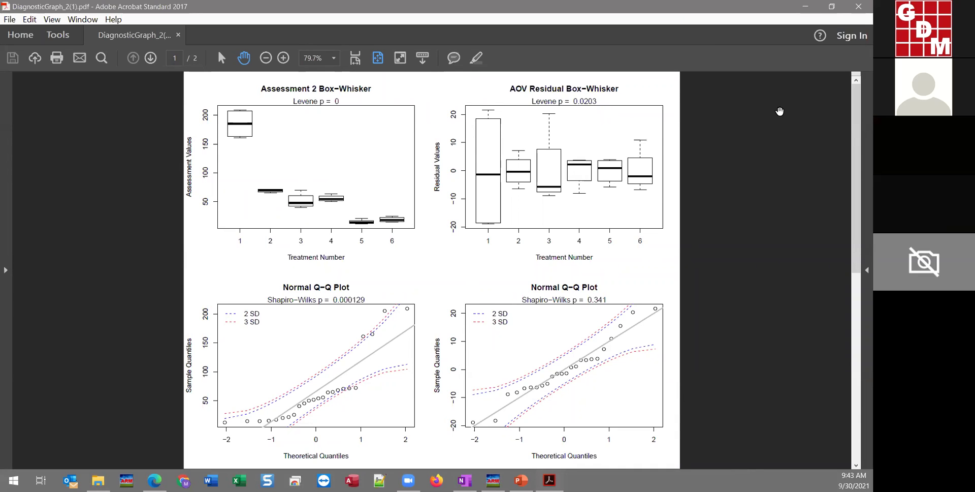
pyautogui.click(858, 6)
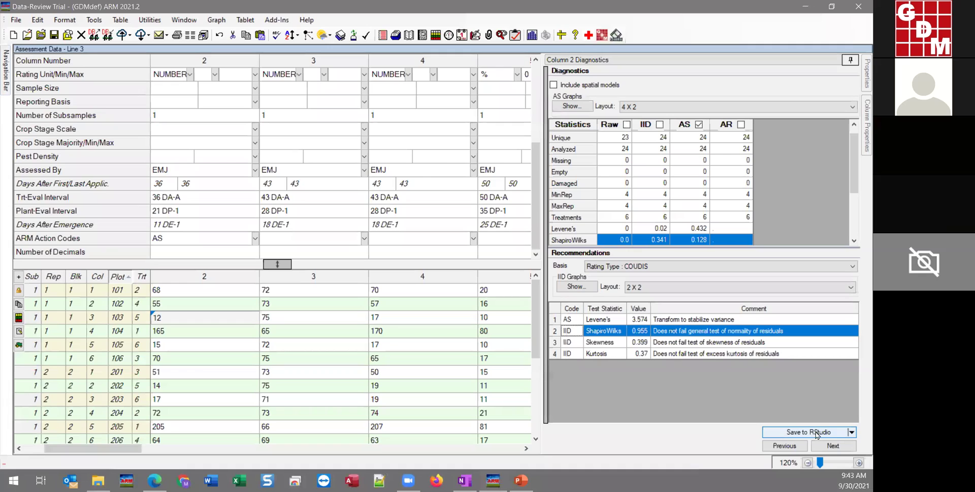
# Step: Switch the save option for the column 2 diagnostics to R, leaving the SAS choice unselected
pyautogui.click(851, 432)
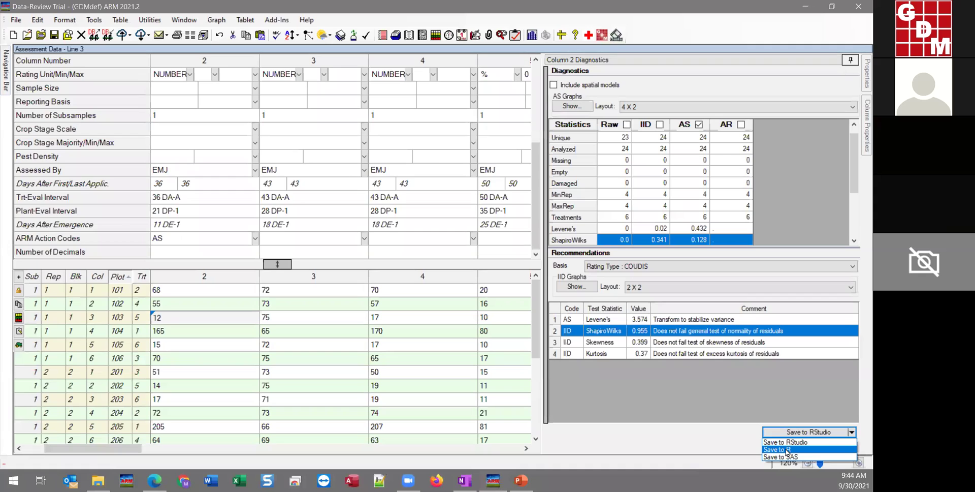
pyautogui.click(786, 450)
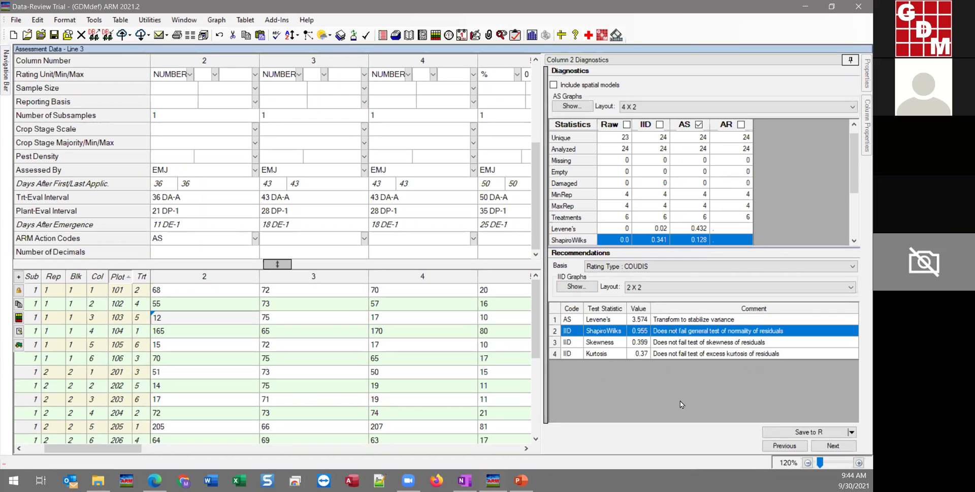
pyautogui.click(852, 432)
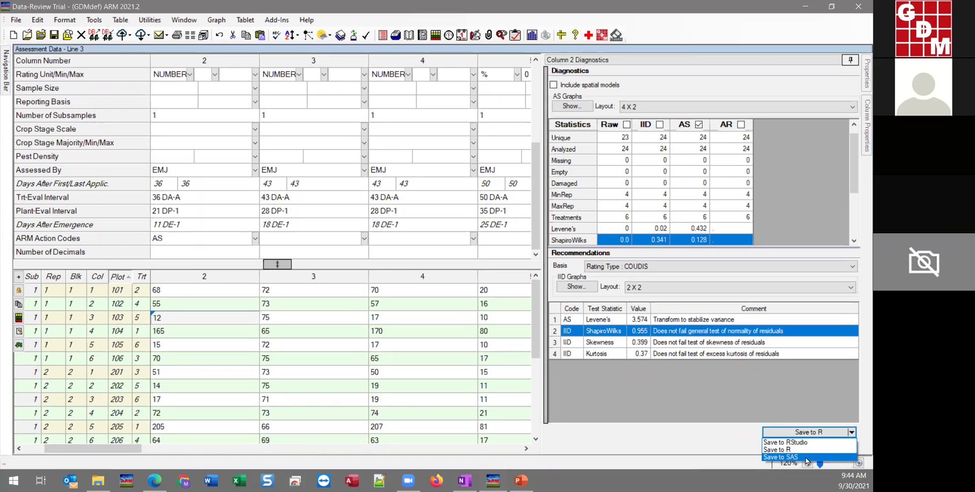
pyautogui.click(812, 398)
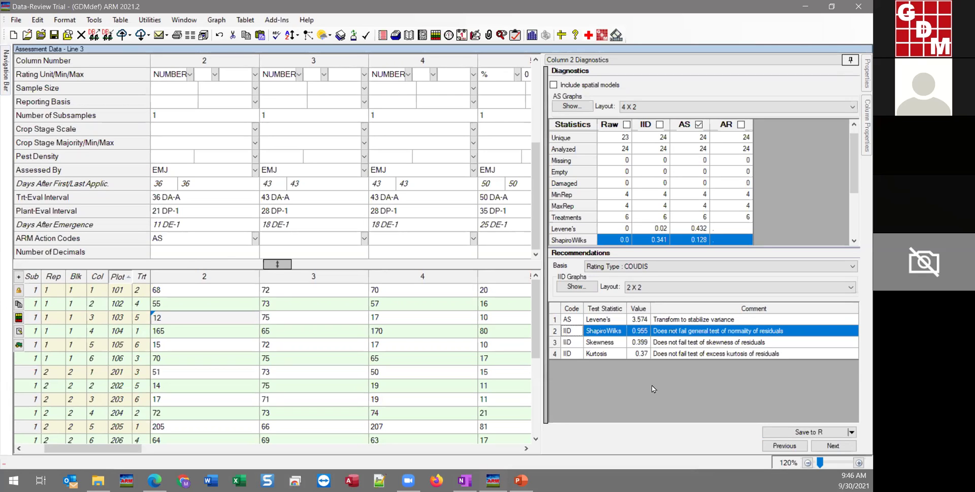
# Step: Go to assessment column 12 and select its plot 103 value to load that column's diagnostics
pyautogui.click(525, 448)
pyautogui.click(526, 448)
pyautogui.click(526, 447)
pyautogui.click(525, 448)
pyautogui.click(526, 448)
pyautogui.click(525, 448)
pyautogui.click(526, 448)
pyautogui.click(525, 448)
pyautogui.click(526, 448)
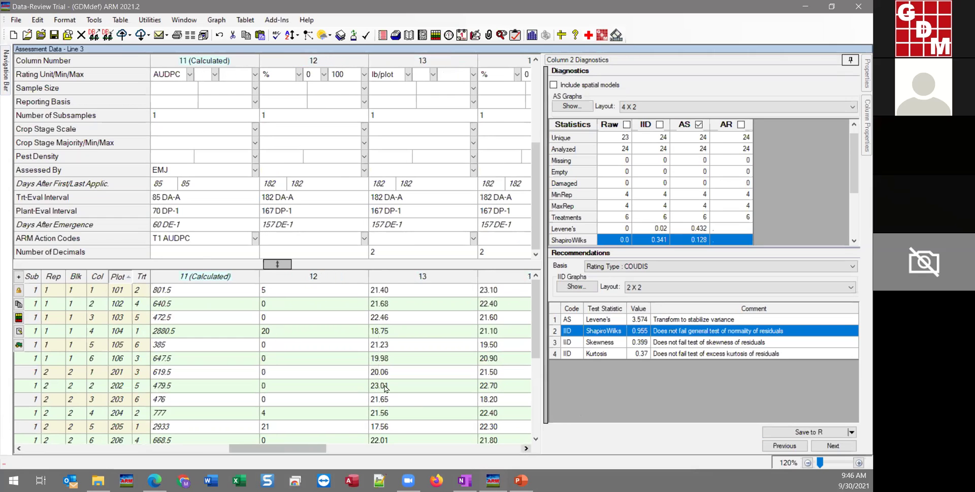
pyautogui.click(291, 302)
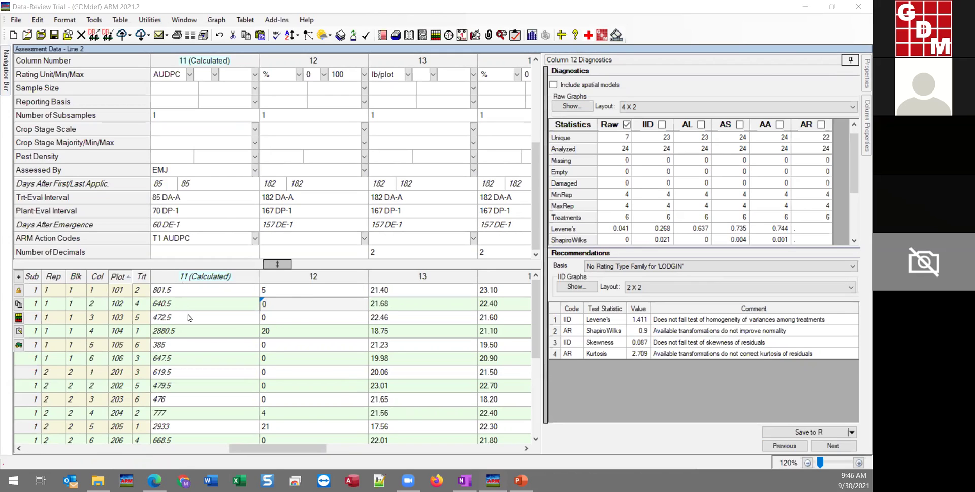
pyautogui.click(299, 320)
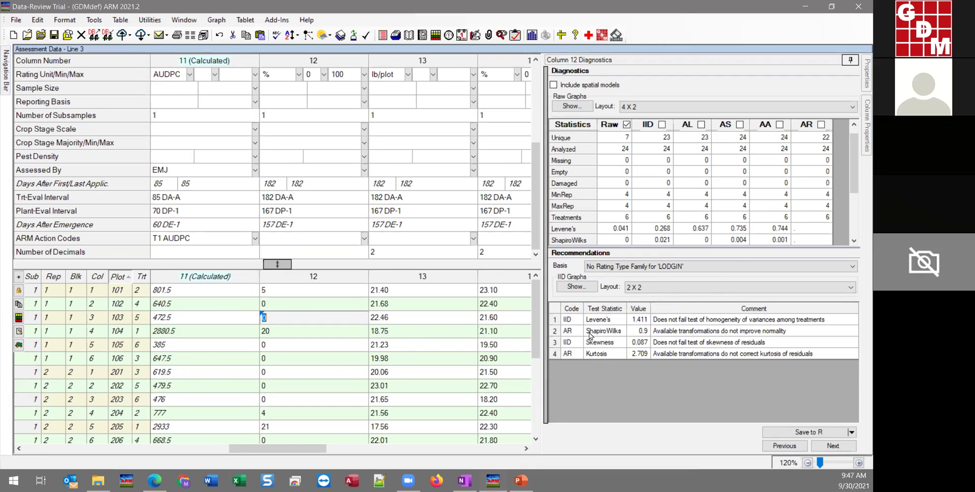
# Step: Examine column 12's test statistics for each transformation down to BIC, and check the column's rating type in the header
pyautogui.click(854, 242)
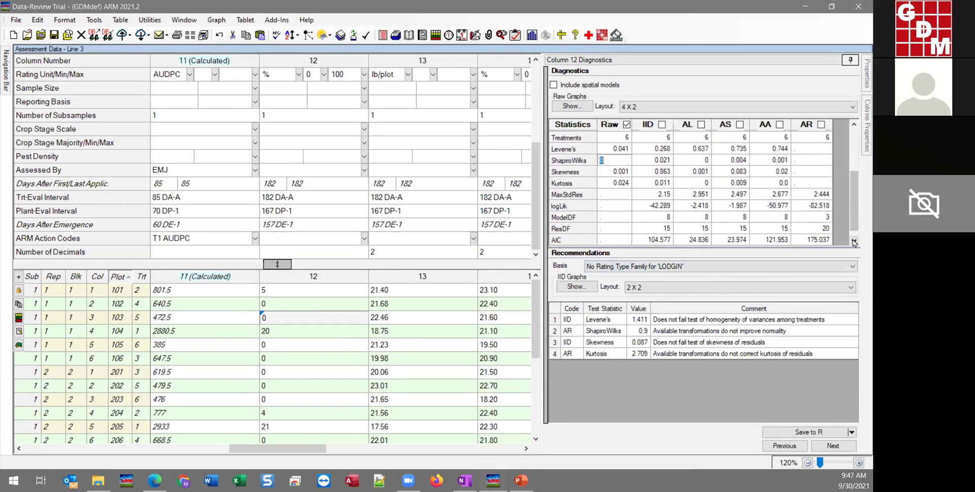
pyautogui.click(854, 242)
pyautogui.click(660, 149)
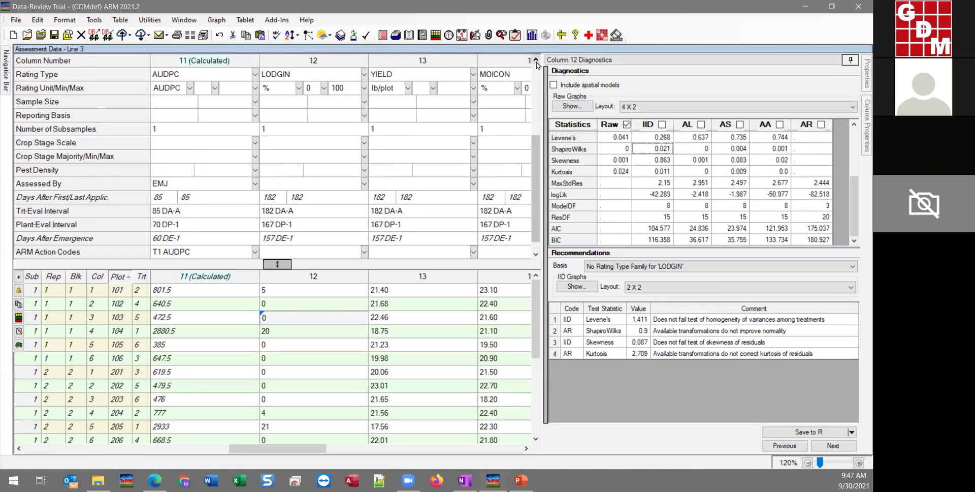
pyautogui.scroll(3, 536, 97)
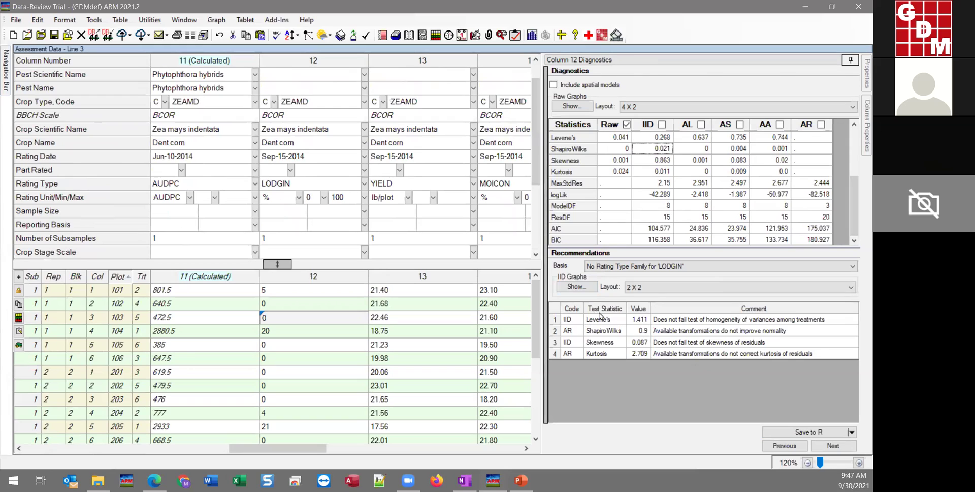
# Step: Show column 12's diagnostic graphs, compare the assessment plots with the AOV residual plots for skewness and kurtosis, and close the PDF
pyautogui.click(594, 285)
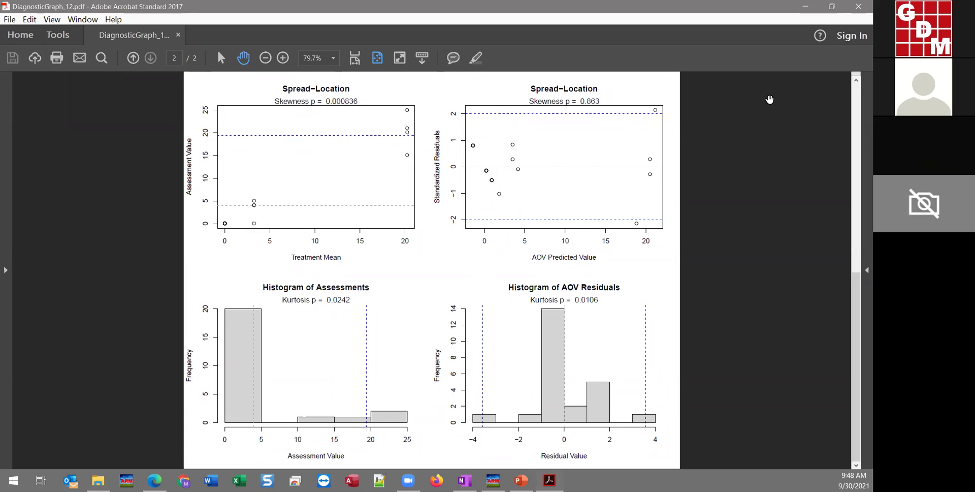
pyautogui.click(858, 7)
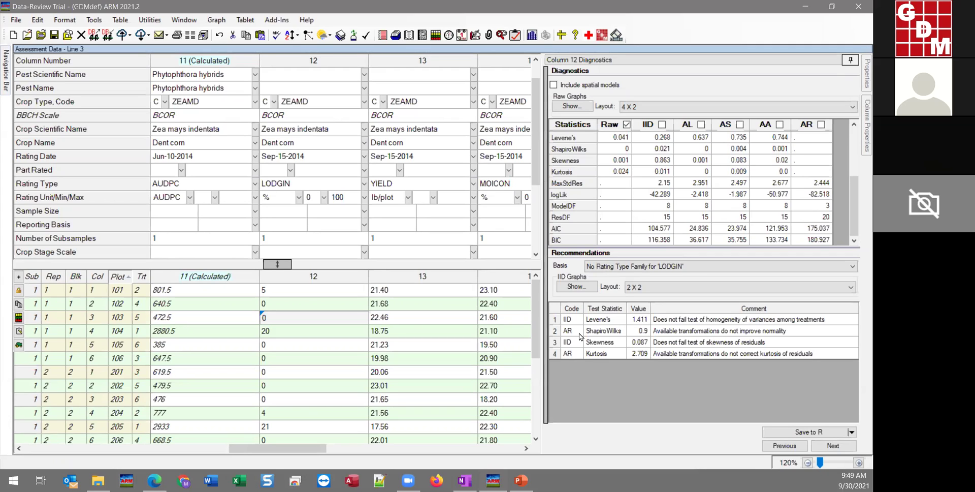
# Step: Apply the AR code recommended for ShapiroWilks to column 12's ARM Action Codes, and return to its plot 102 value
pyautogui.click(573, 333)
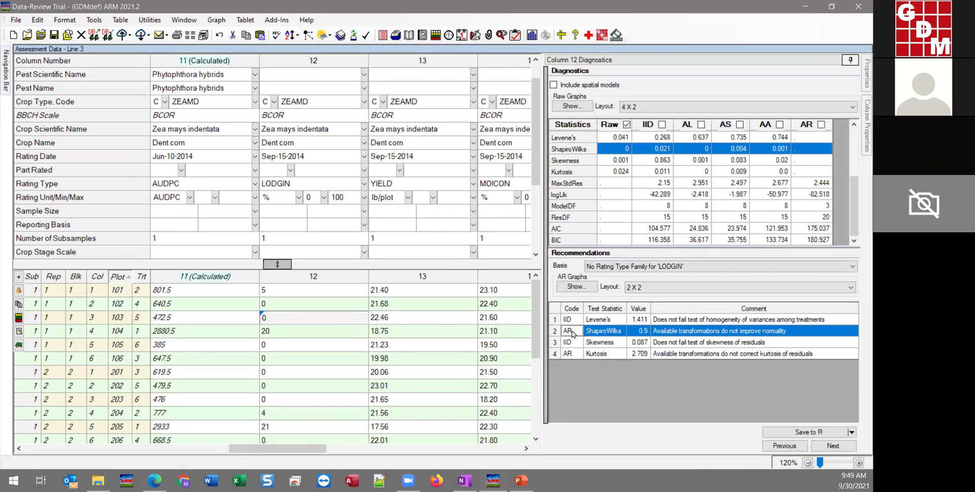
pyautogui.click(328, 334)
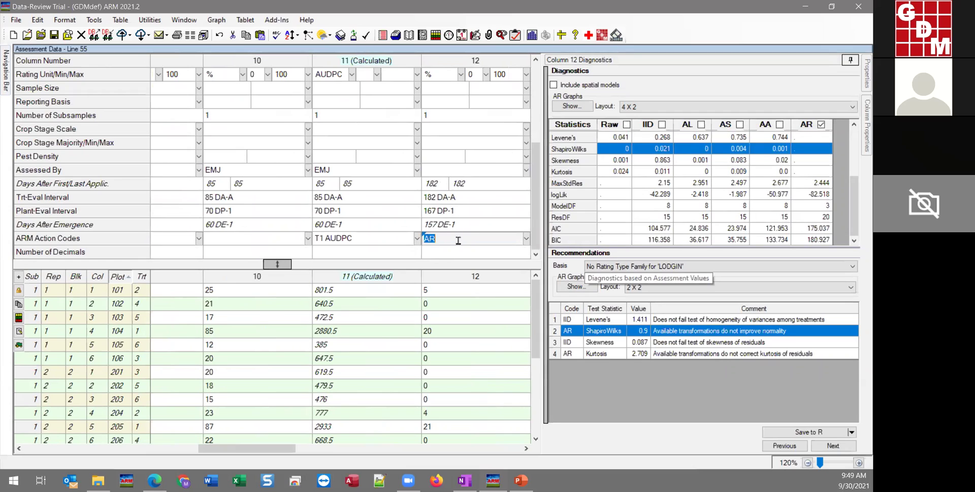
pyautogui.click(454, 305)
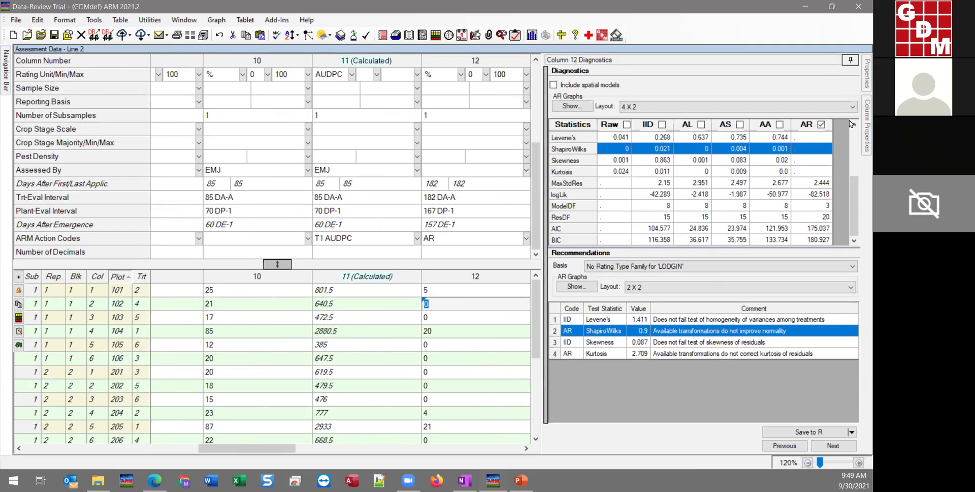
# Step: Show the AOV Means Table starting at column 12, examine its treatment means and mean comparison letters at 150% zoom, and close it
pyautogui.click(863, 82)
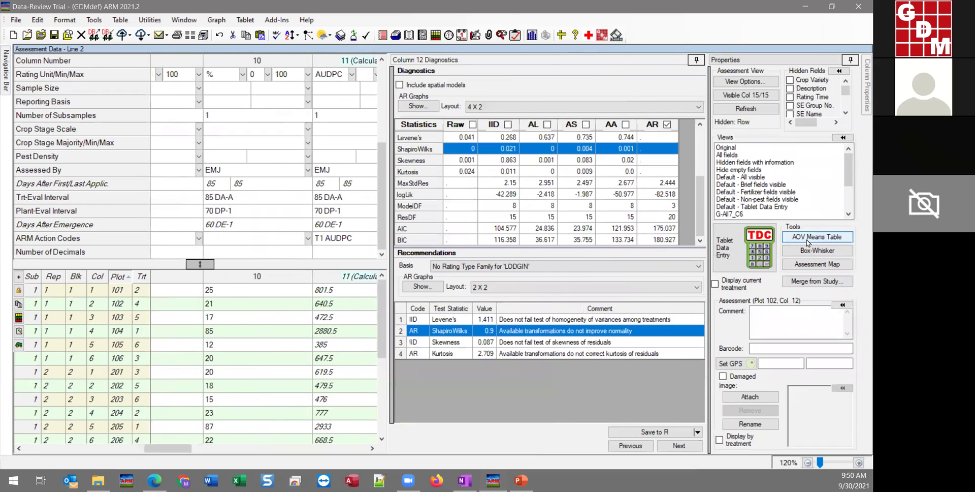
pyautogui.click(808, 239)
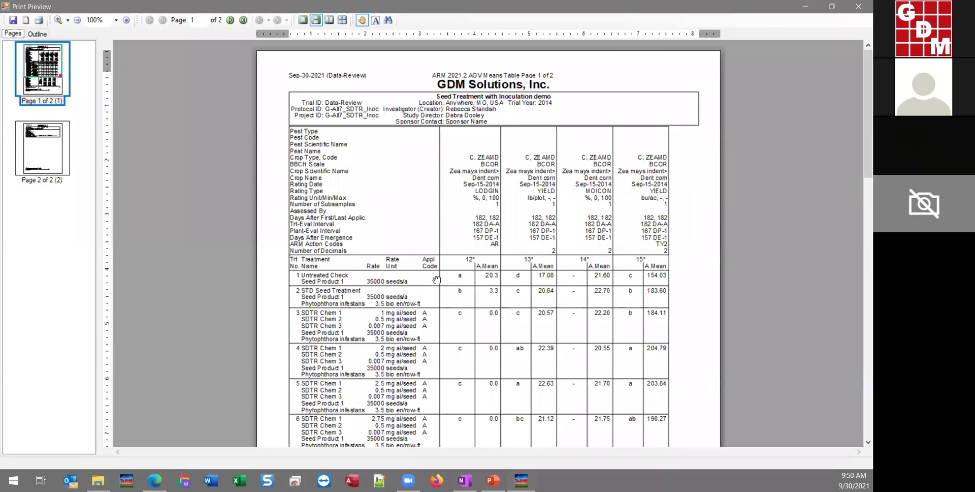
pyautogui.click(126, 20)
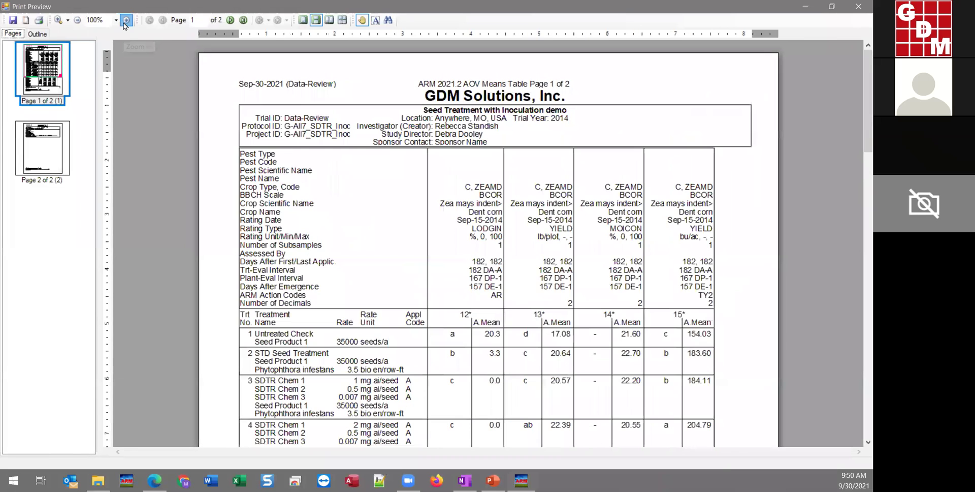
pyautogui.click(126, 20)
pyautogui.scroll(-1, 378, 203)
pyautogui.scroll(-3, 378, 203)
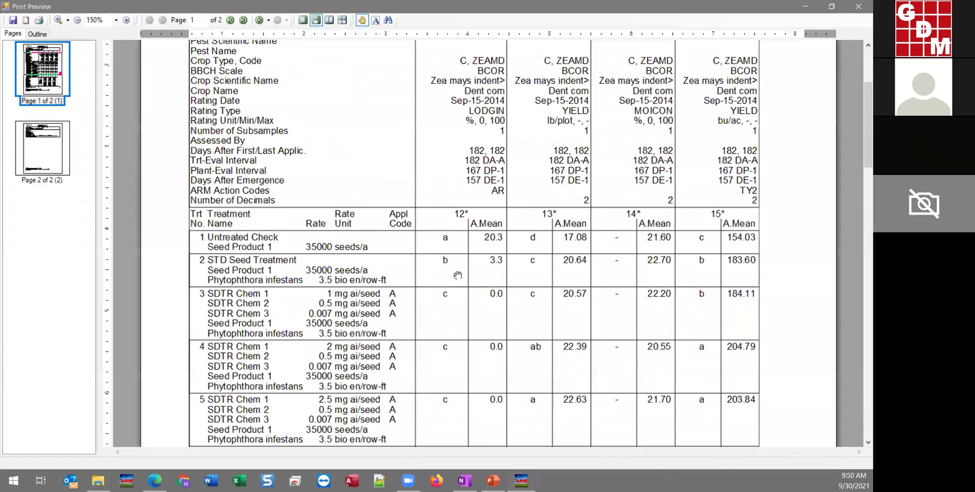
pyautogui.click(858, 6)
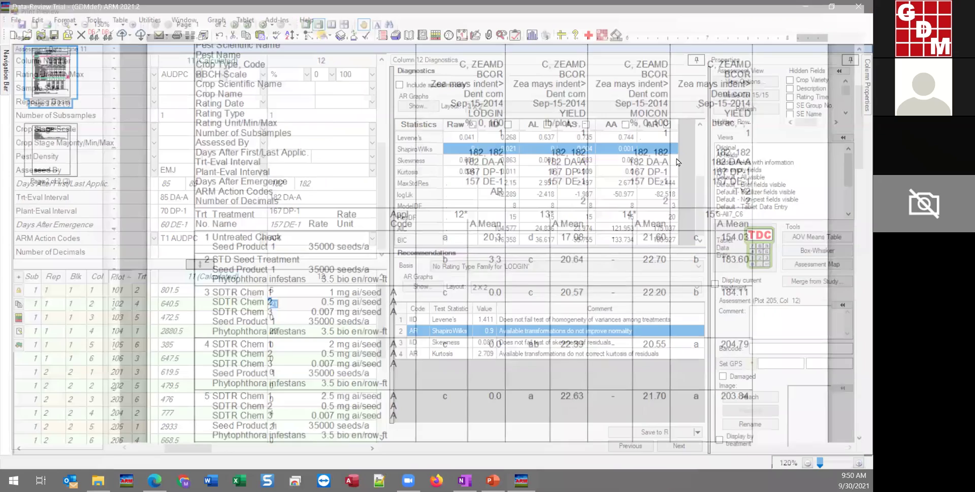
# Step: Preview the full AOV Means Table report for all columns and find column 12 on page 3
pyautogui.click(176, 36)
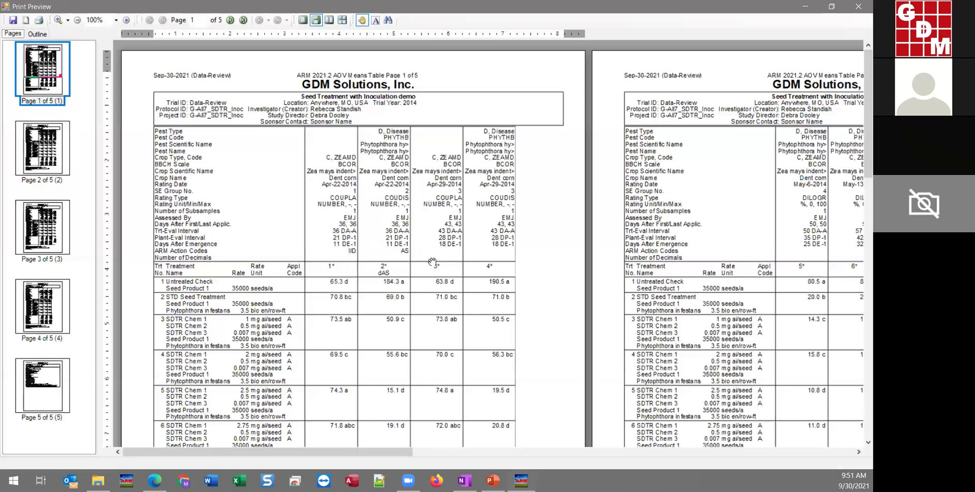
pyautogui.scroll(-5, 559, 297)
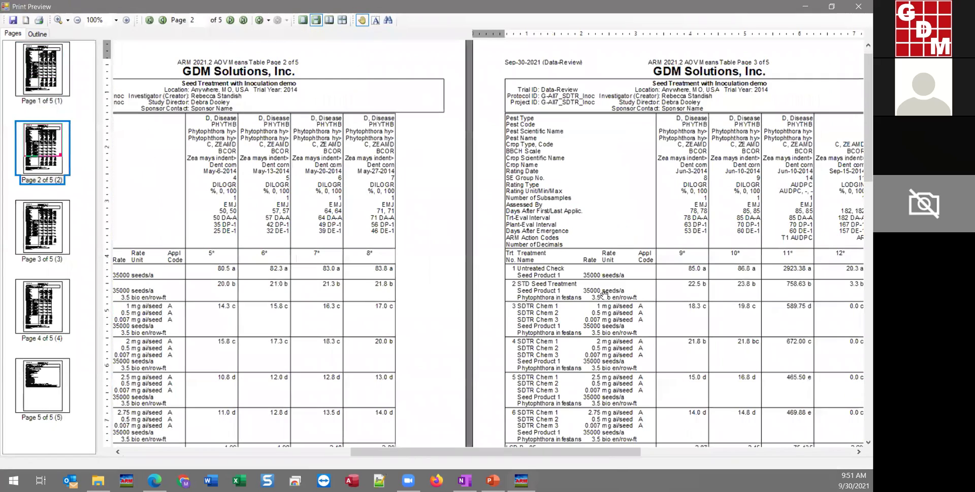
pyautogui.scroll(-3, 472, 282)
pyautogui.moveTo(490, 195); pyautogui.dragTo(594, 147)
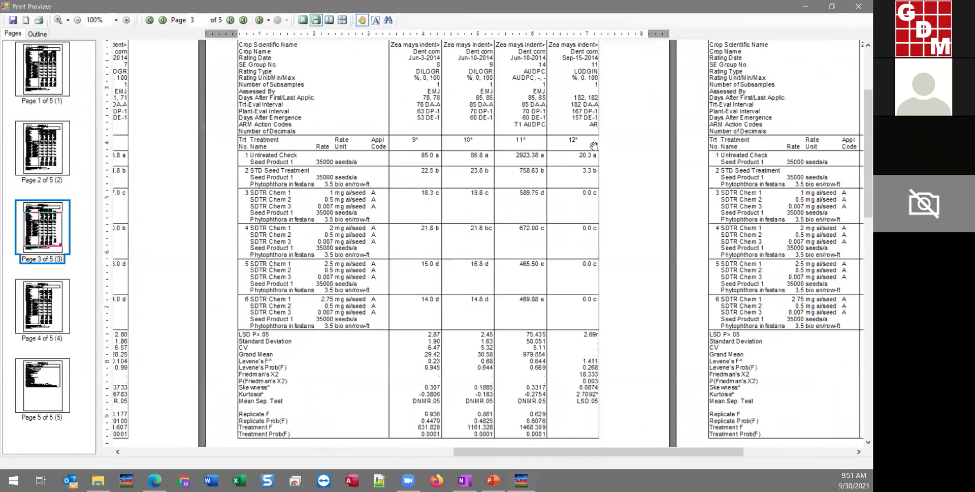
pyautogui.moveTo(537, 223); pyautogui.dragTo(519, 208)
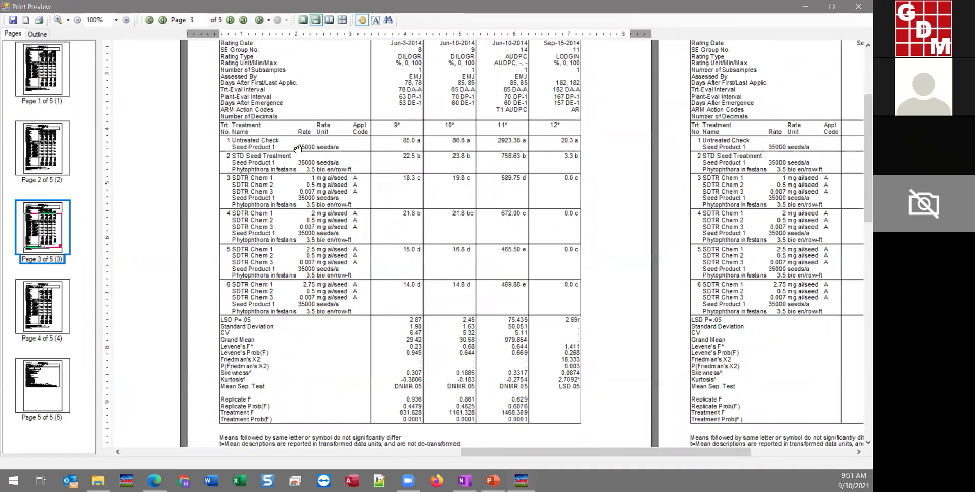
# Step: Examine column 12's means, LSD, Friedman's and other statistics along with the table footnotes at 125% zoom, and close the preview
pyautogui.click(127, 21)
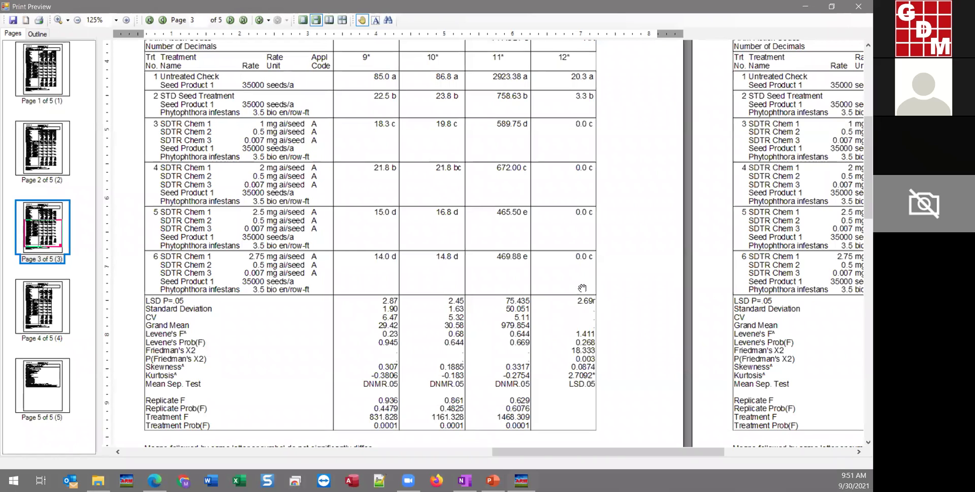
pyautogui.scroll(-1, 591, 264)
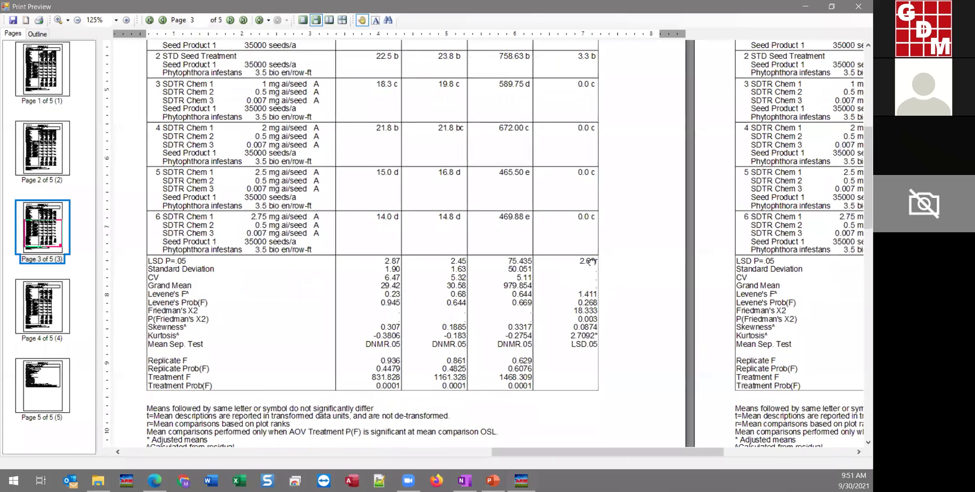
pyautogui.scroll(-1, 591, 247)
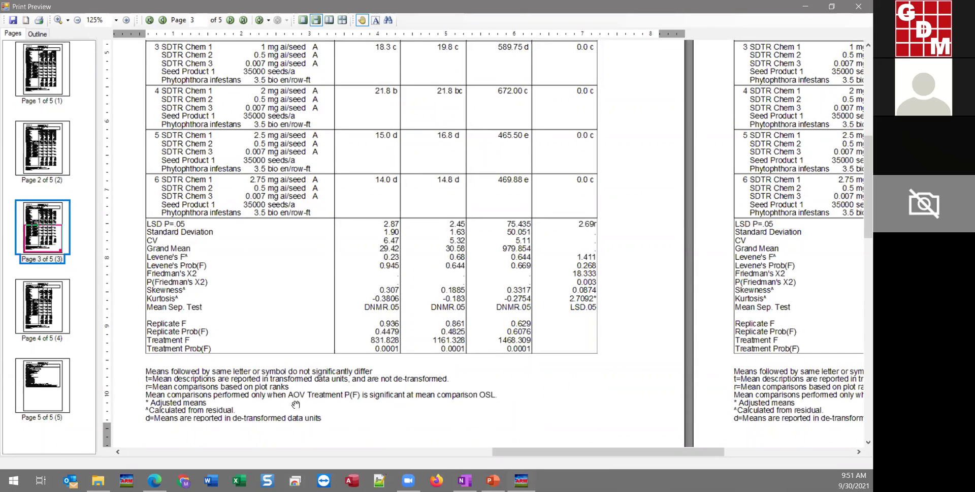
pyautogui.moveTo(499, 293); pyautogui.dragTo(495, 337)
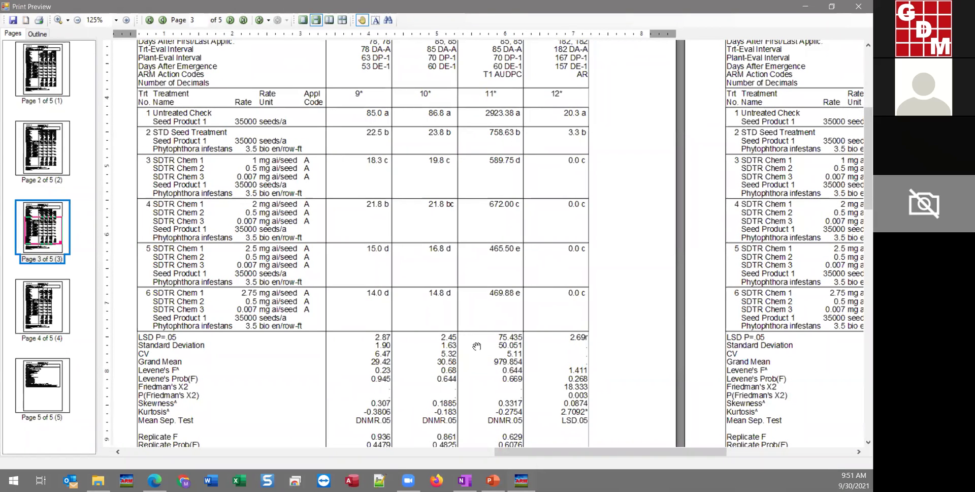
pyautogui.scroll(2, 609, 109)
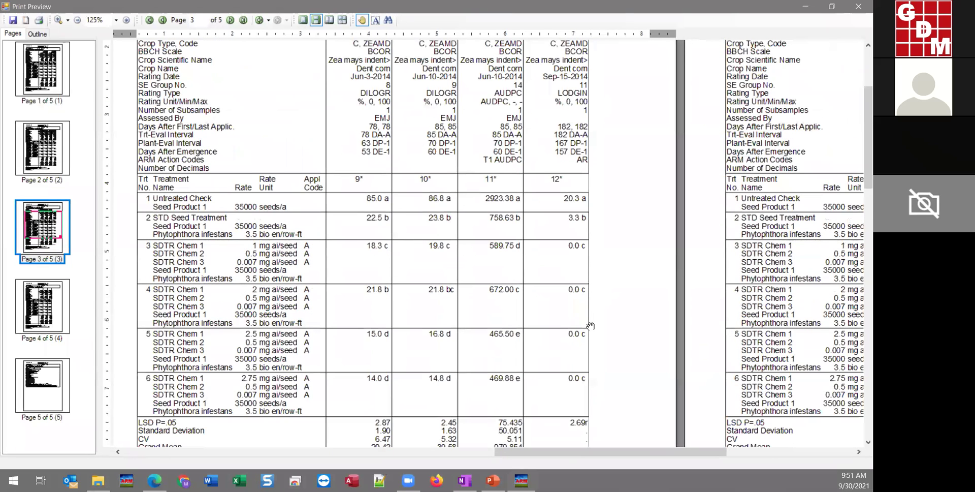
pyautogui.scroll(-3, 587, 333)
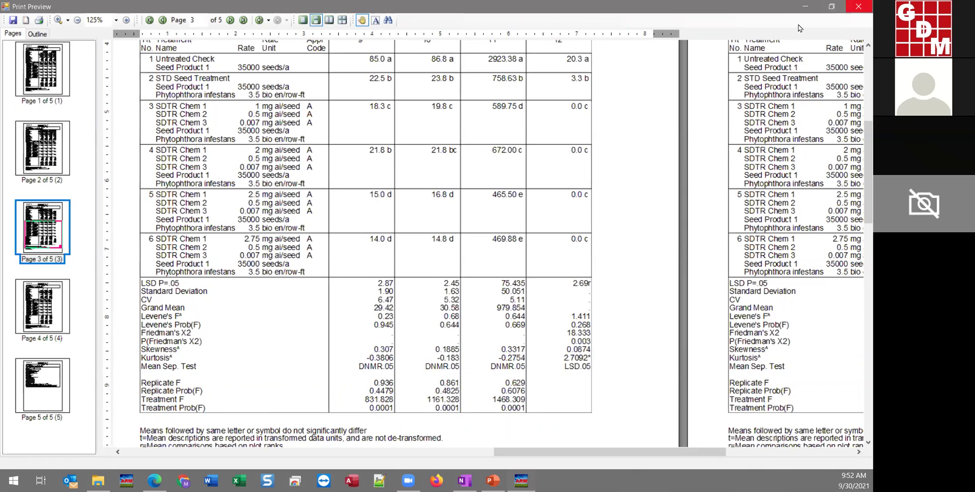
pyautogui.click(858, 6)
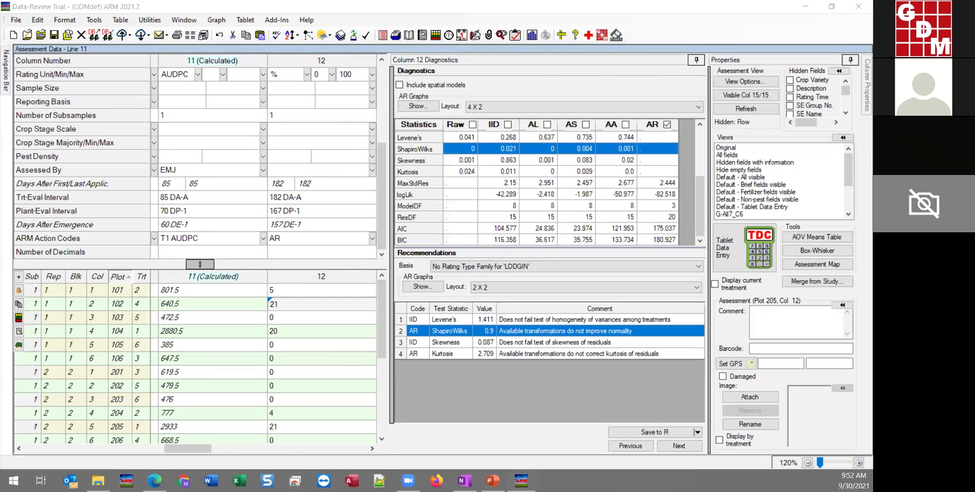
# Step: Open the list of ARM Action Codes for column 12 at AR and reposition its window to read the code descriptions
pyautogui.click(535, 72)
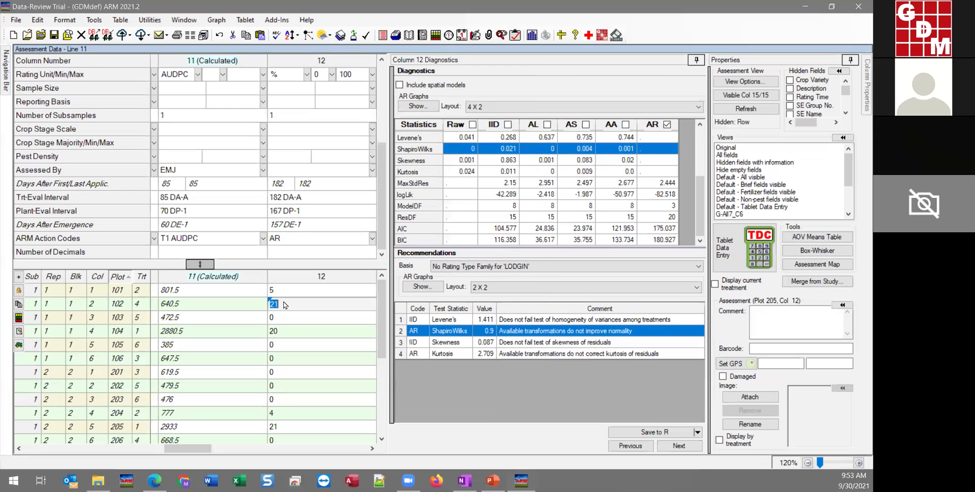
pyautogui.click(336, 238)
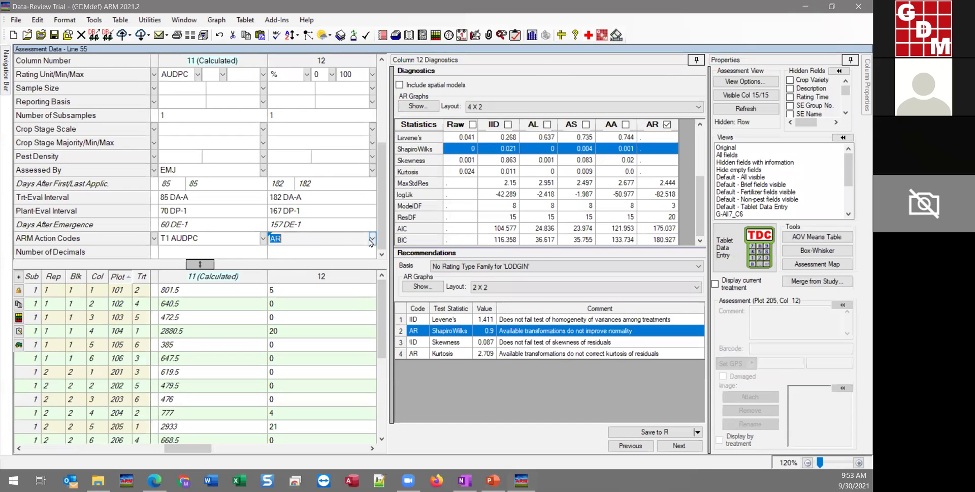
pyautogui.click(370, 241)
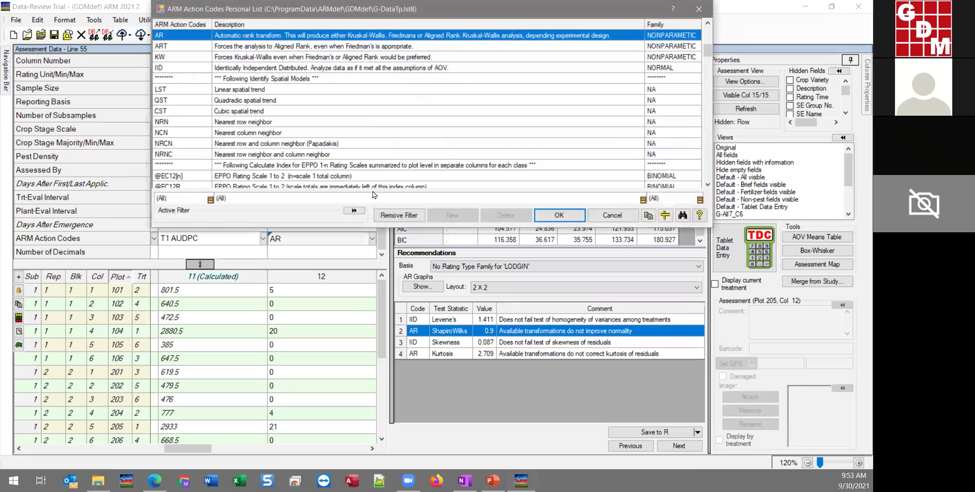
pyautogui.moveTo(373, 23); pyautogui.dragTo(389, 125)
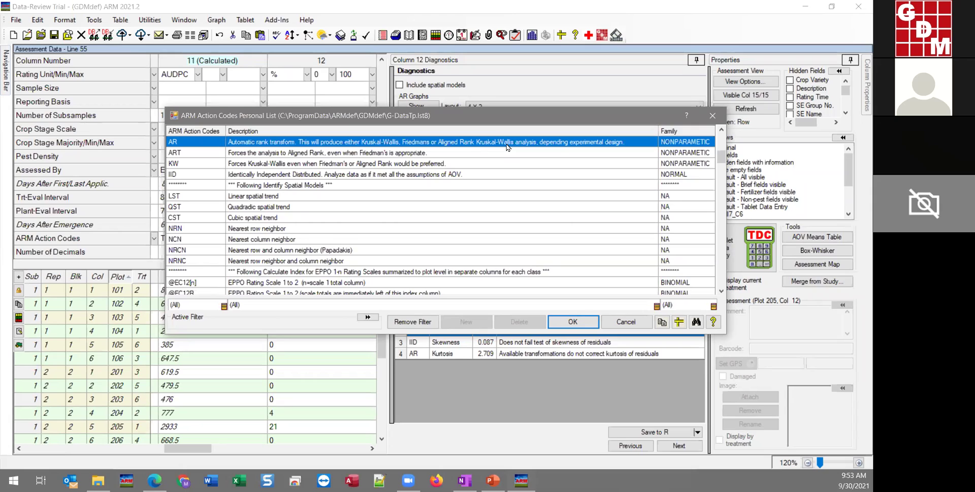
# Step: Compare the descriptions of the ART, KW and IID action codes, and cancel the list without choosing a different code
pyautogui.click(192, 155)
pyautogui.click(192, 165)
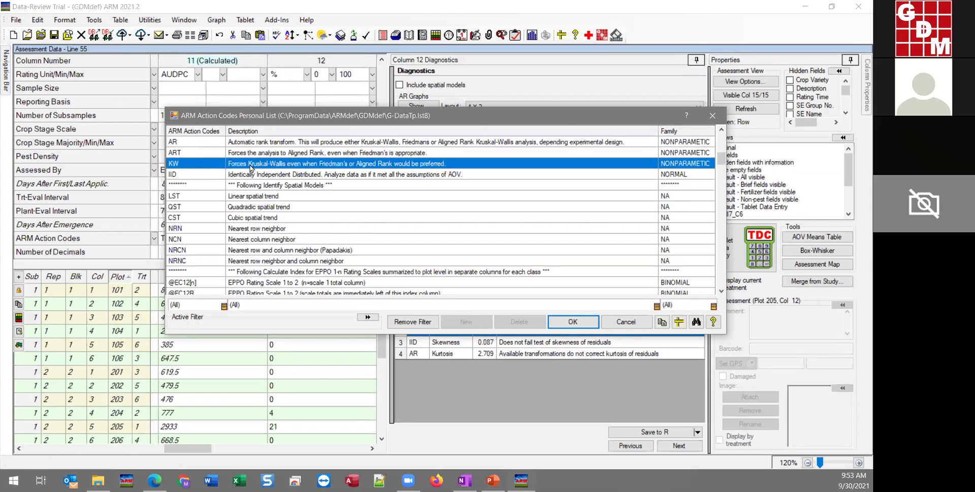
pyautogui.click(305, 154)
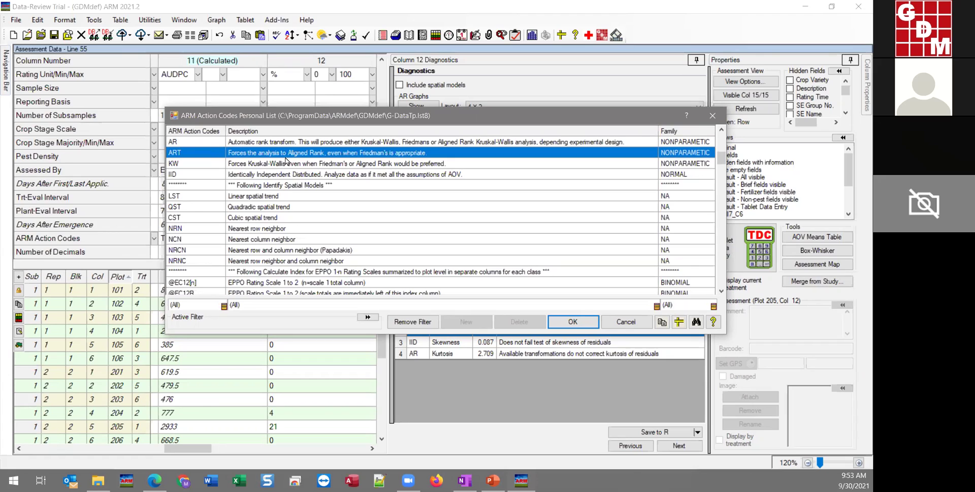
pyautogui.click(315, 164)
pyautogui.click(289, 175)
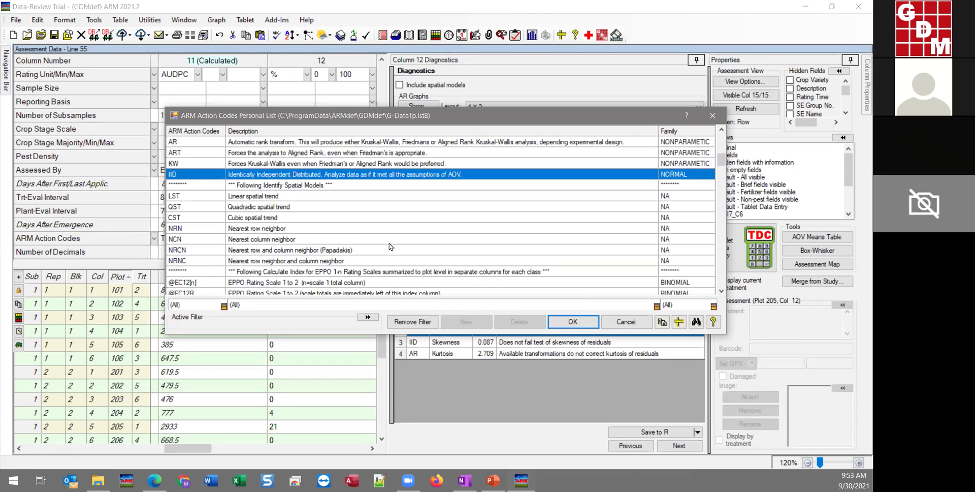
pyautogui.click(392, 164)
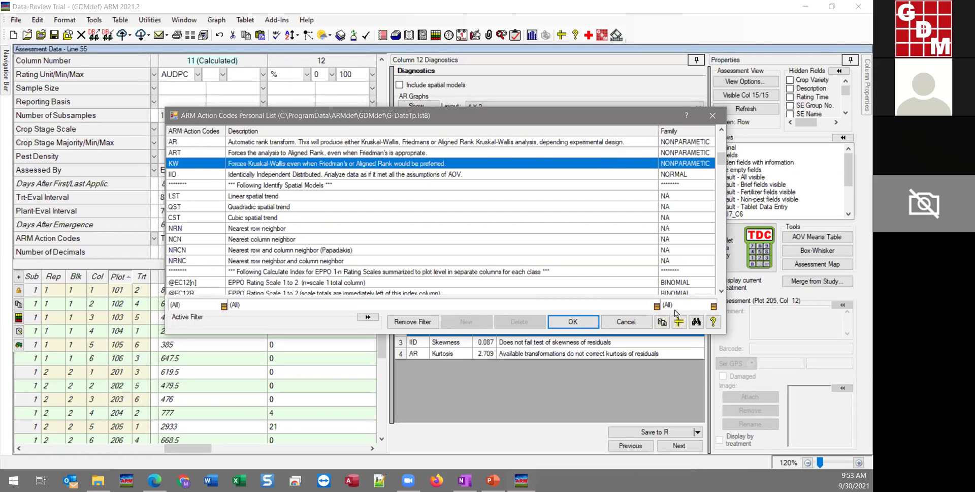
pyautogui.click(625, 322)
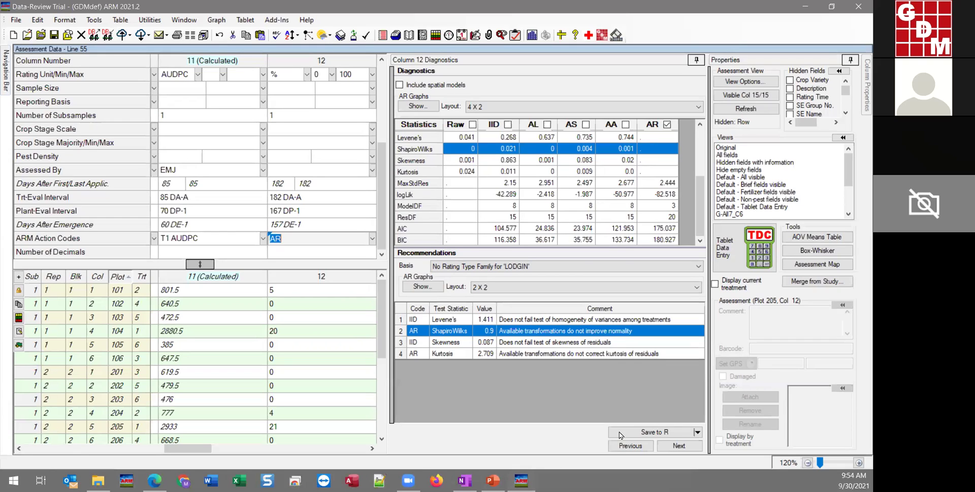
# Step: Load column 13's diagnostics from its plot 101 value and include spatial models to compare the LST through NRCN statistics
pyautogui.click(636, 401)
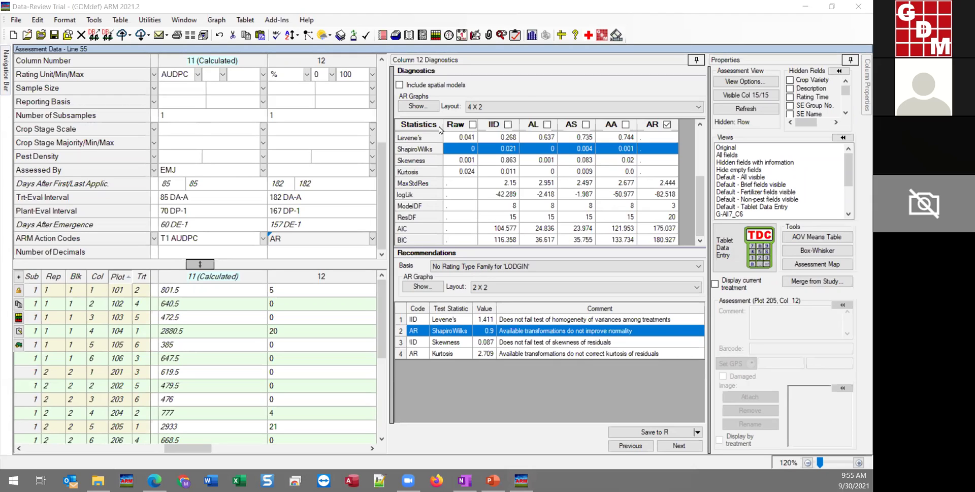
pyautogui.click(550, 81)
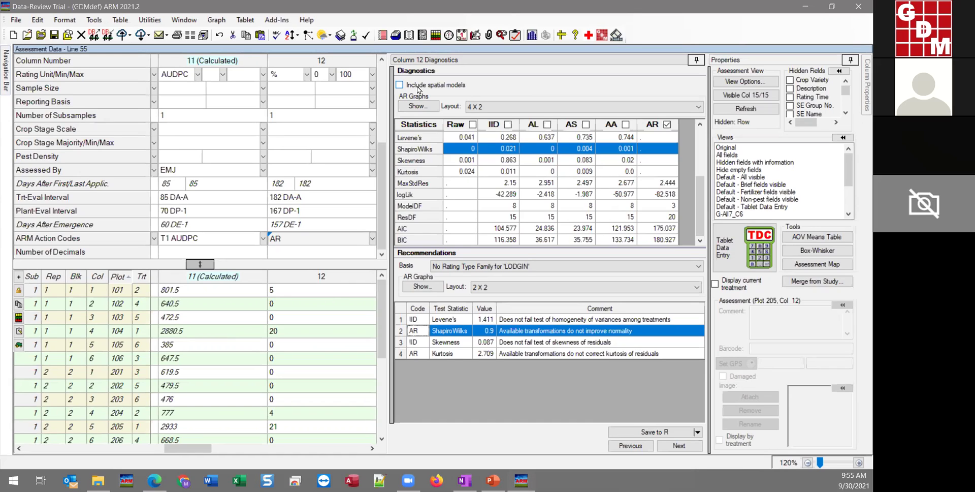
pyautogui.click(374, 448)
pyautogui.click(311, 292)
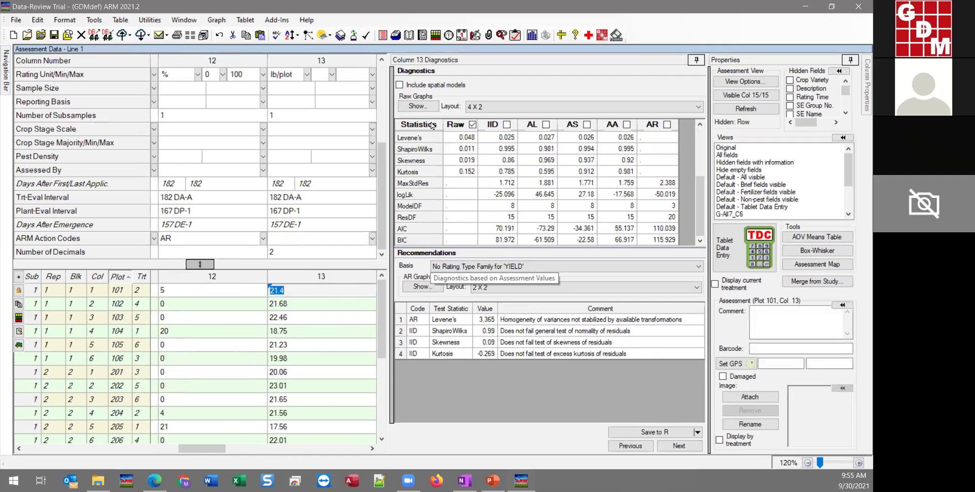
pyautogui.click(413, 85)
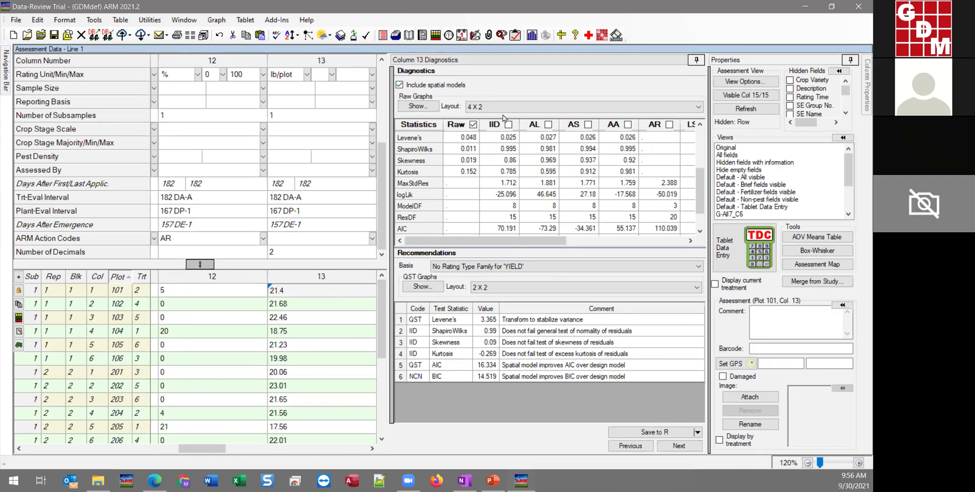
pyautogui.moveTo(535, 242); pyautogui.dragTo(622, 249)
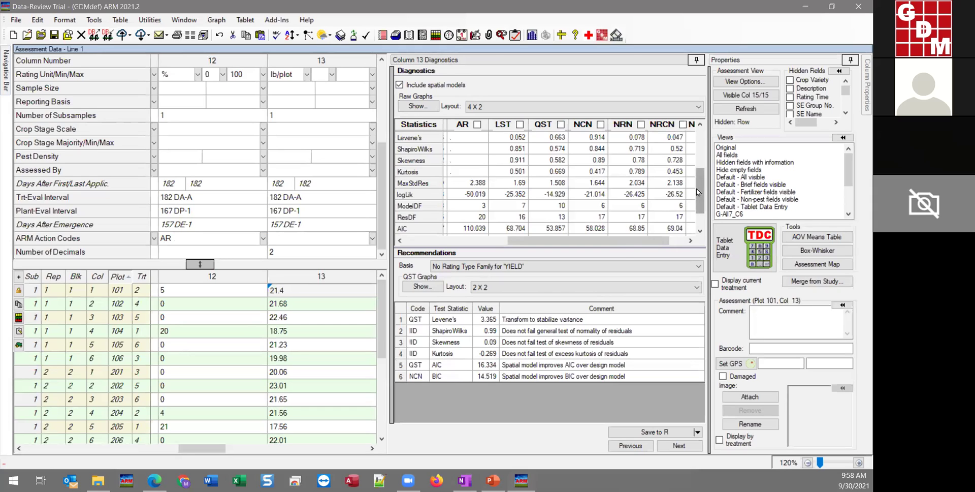
# Step: Exclude the spatial models from column 13's diagnostics and review its non-spatial statistics
pyautogui.scroll(-1, 698, 192)
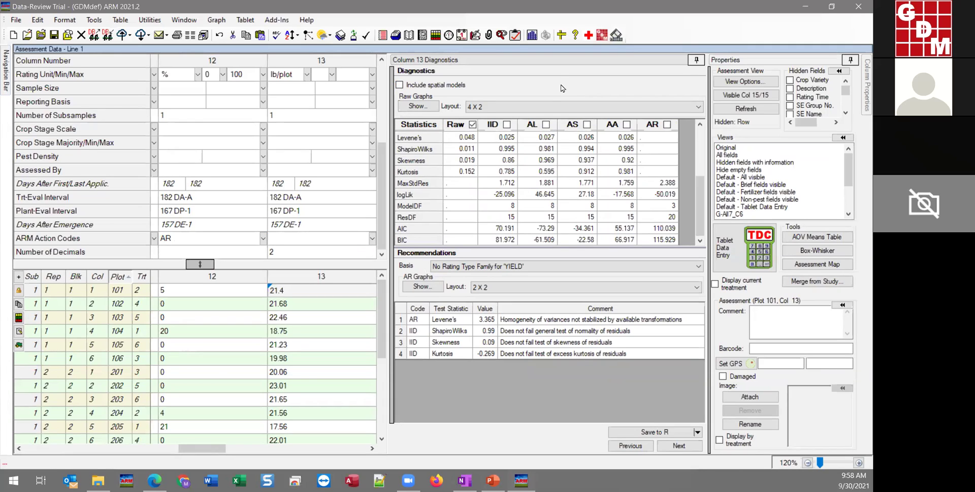
pyautogui.moveTo(698, 208); pyautogui.dragTo(701, 129)
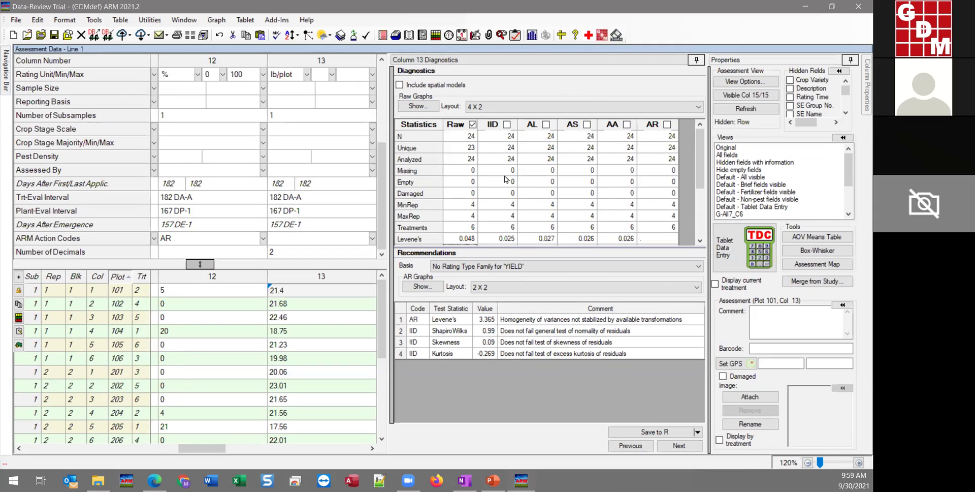
# Step: Open the AOV Means Table report options and read the description of applying automatic transformations or treatment exclusions to columns violating AOV assumptions
pyautogui.click(18, 21)
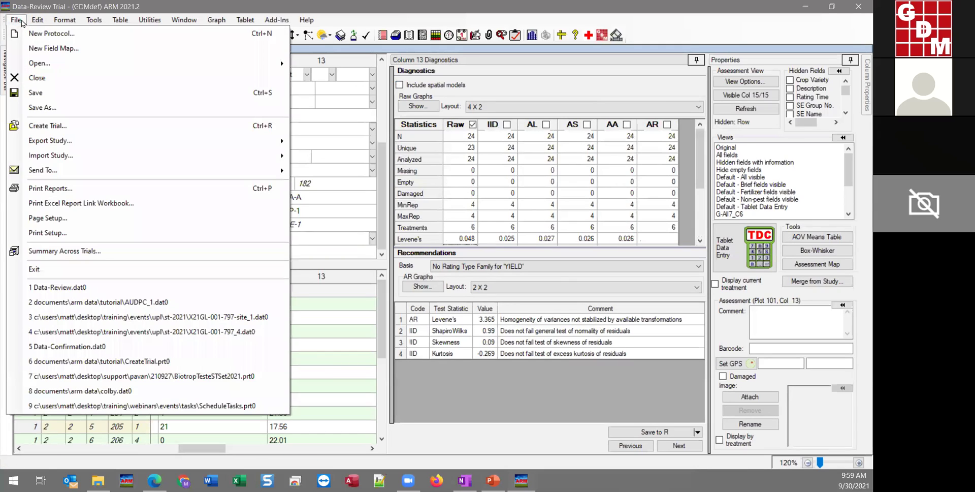
pyautogui.click(59, 193)
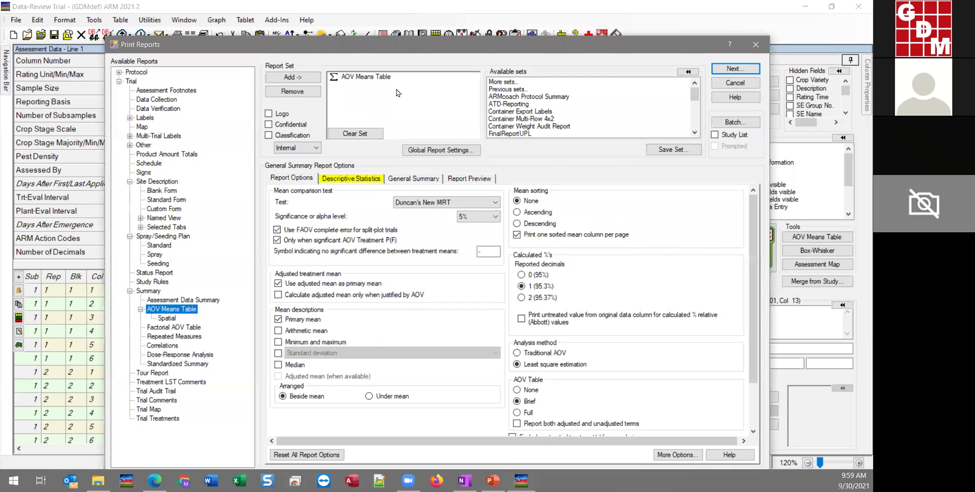
pyautogui.moveTo(400, 48); pyautogui.dragTo(400, 30)
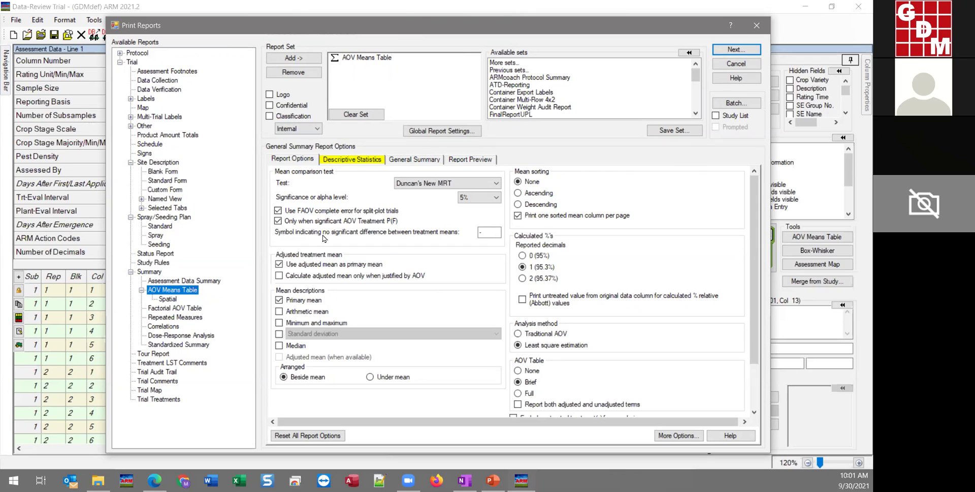
pyautogui.click(431, 160)
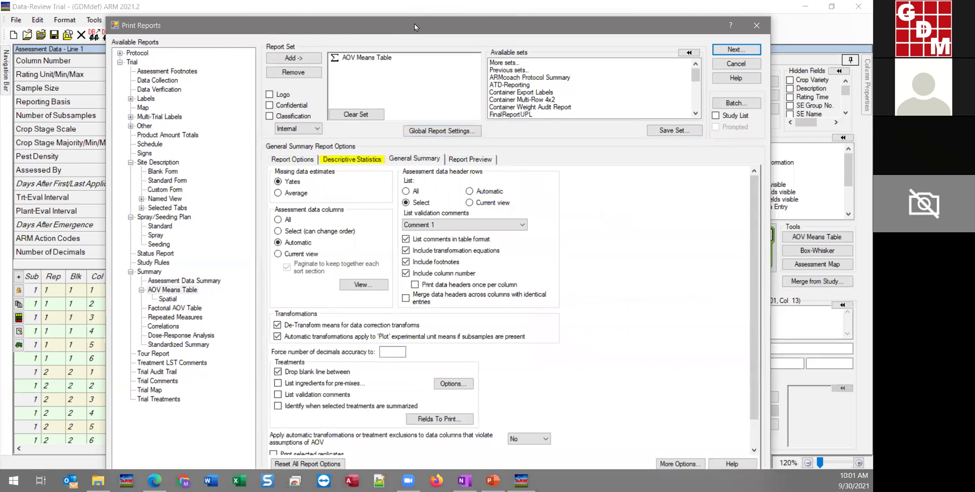
pyautogui.moveTo(414, 23); pyautogui.dragTo(415, 17)
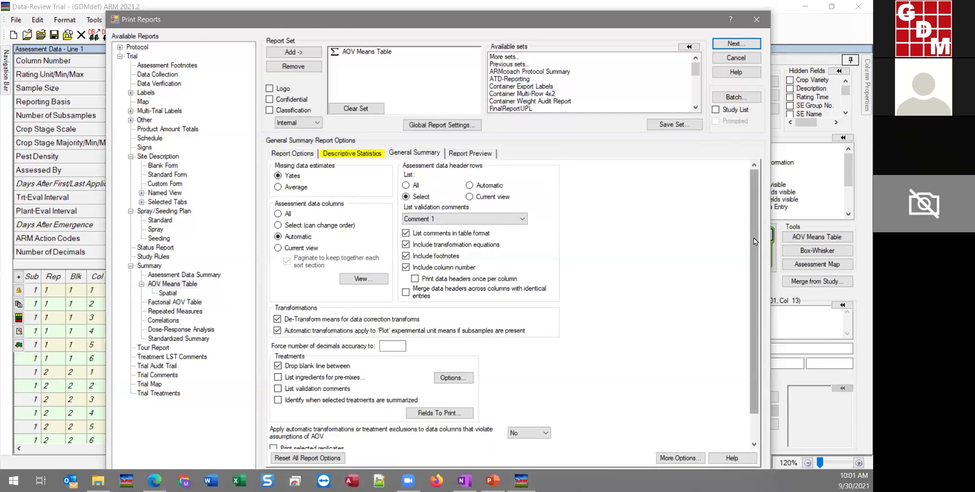
pyautogui.scroll(-2, 754, 245)
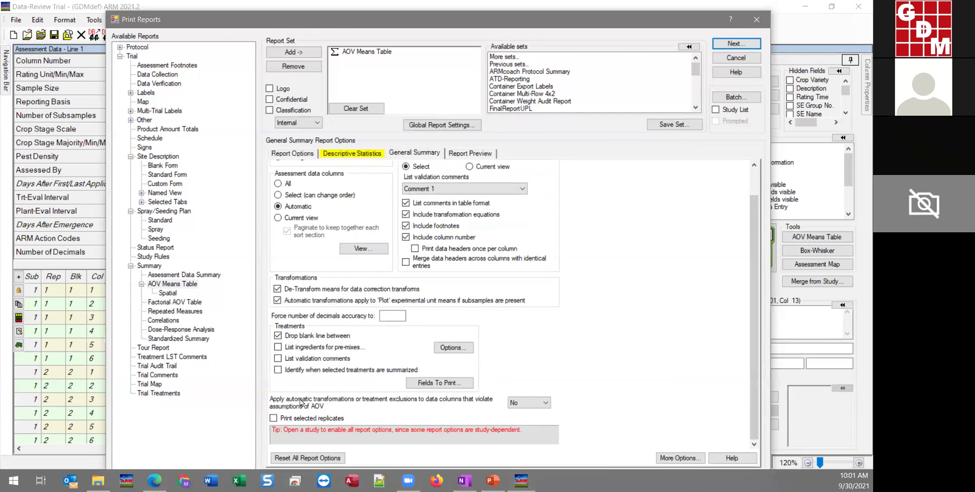
pyautogui.moveTo(282, 407)
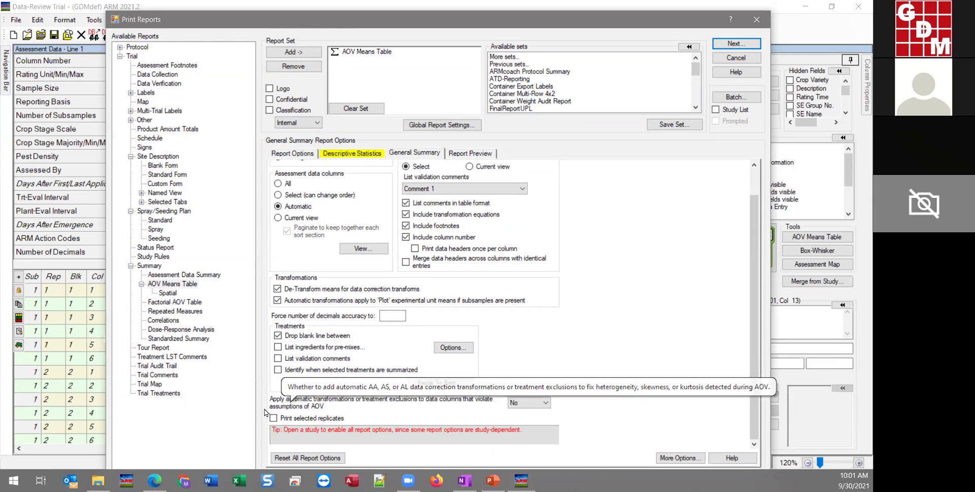
# Step: Try Prompt for automatic transformations or treatment exclusions, set the option back to No, and close the report options
pyautogui.click(540, 405)
pyautogui.click(536, 413)
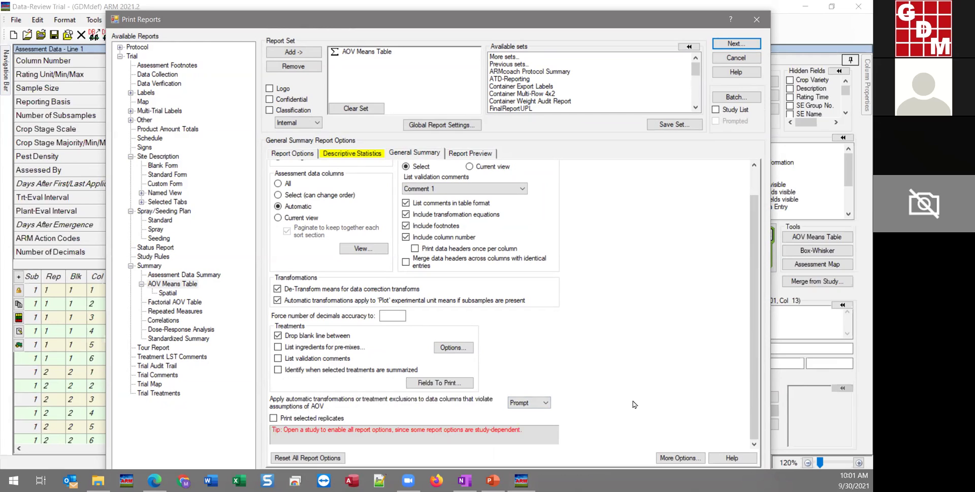
pyautogui.click(532, 404)
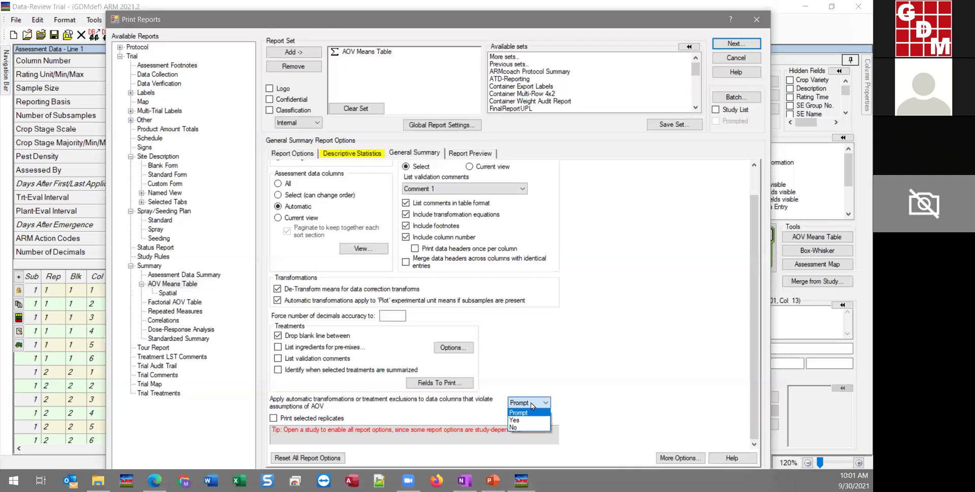
pyautogui.click(514, 428)
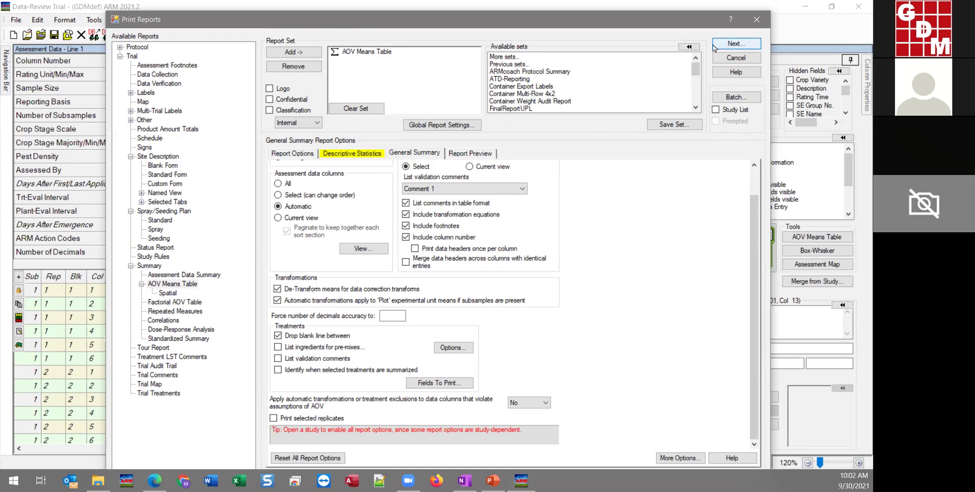
pyautogui.click(757, 19)
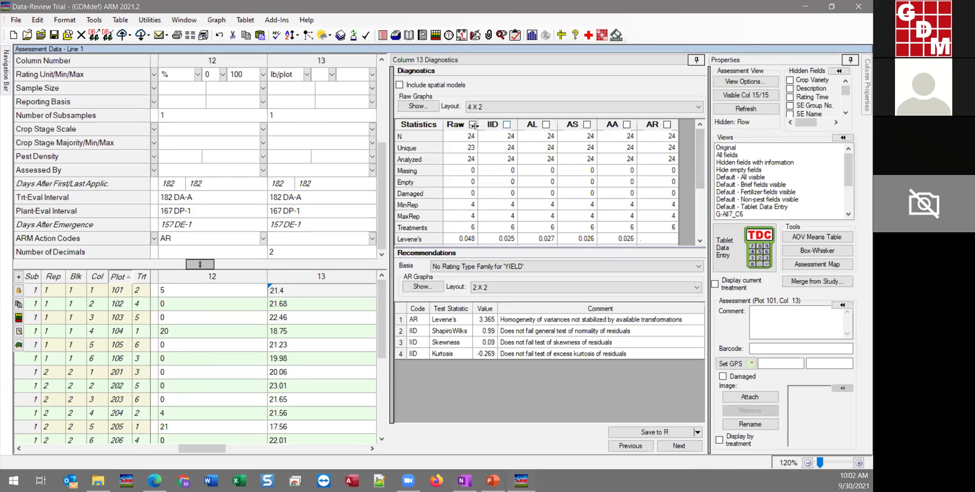
# Step: Review column 13's statistics from the observation counts down to the AIC and BIC values
pyautogui.click(455, 140)
pyautogui.click(501, 146)
pyautogui.scroll(-3, 495, 208)
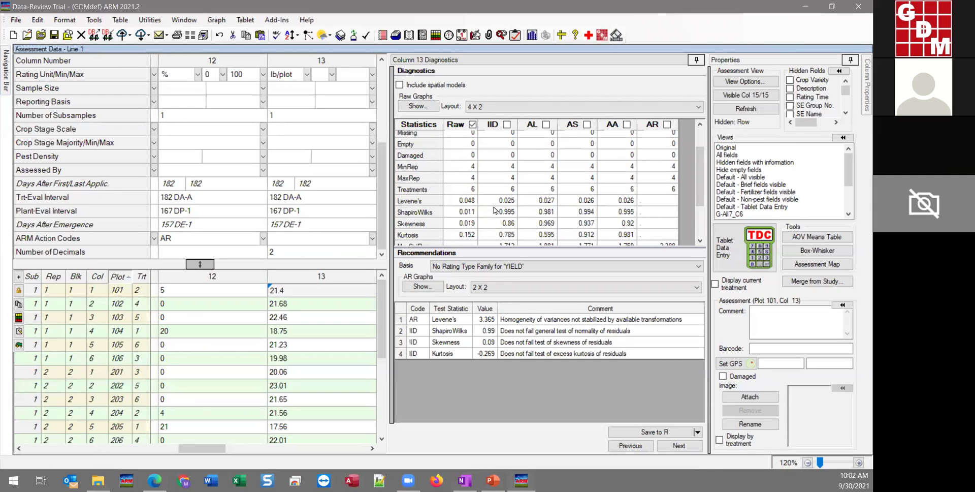
pyautogui.scroll(-3, 494, 207)
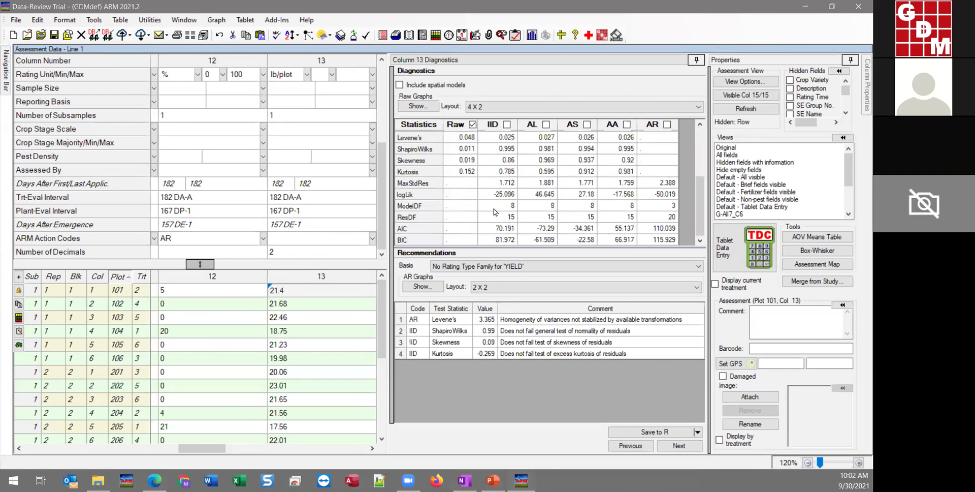
pyautogui.moveTo(701, 193); pyautogui.dragTo(699, 180)
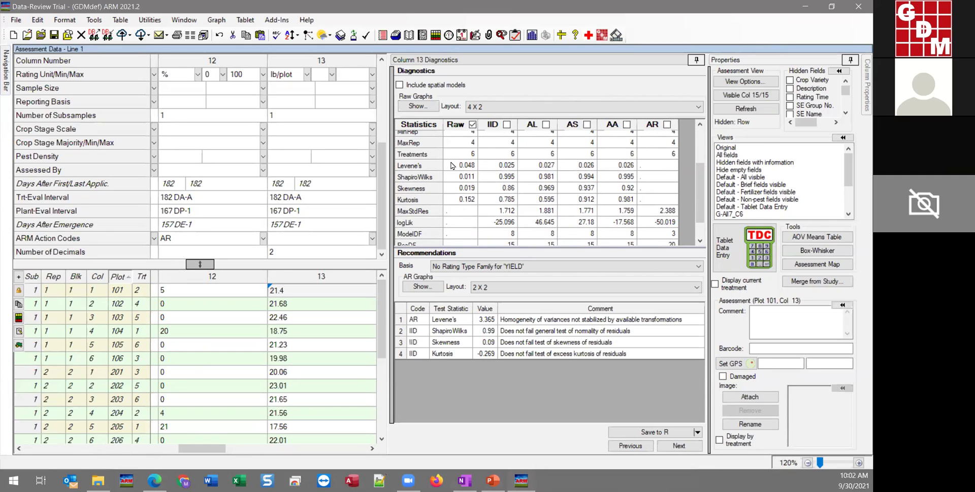
# Step: Compare column 13's Raw and IID values for the Levene's, ShapiroWilks, Skewness and Kurtosis tests
pyautogui.click(462, 199)
pyautogui.click(473, 169)
pyautogui.click(472, 176)
pyautogui.click(472, 170)
pyautogui.click(472, 176)
pyautogui.click(469, 191)
pyautogui.click(463, 176)
pyautogui.click(462, 188)
pyautogui.click(461, 199)
pyautogui.click(508, 200)
pyautogui.click(514, 168)
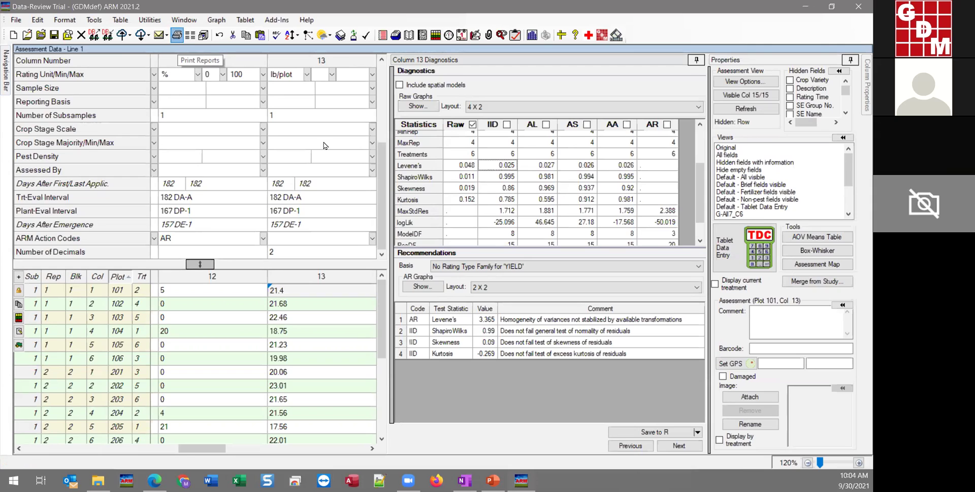
# Step: Reopen the AOV Means Table report options and read the descriptions of the adjusted primary mean and least square estimation options
pyautogui.click(176, 35)
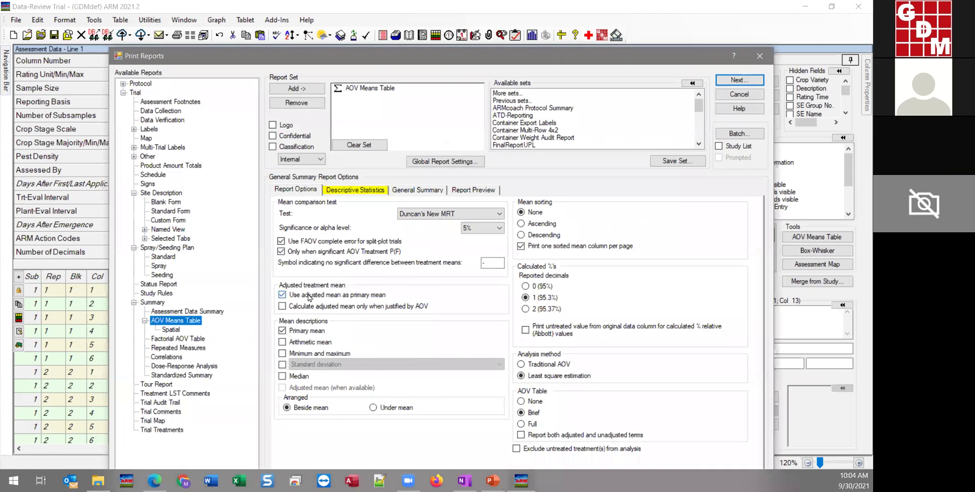
pyautogui.moveTo(332, 295)
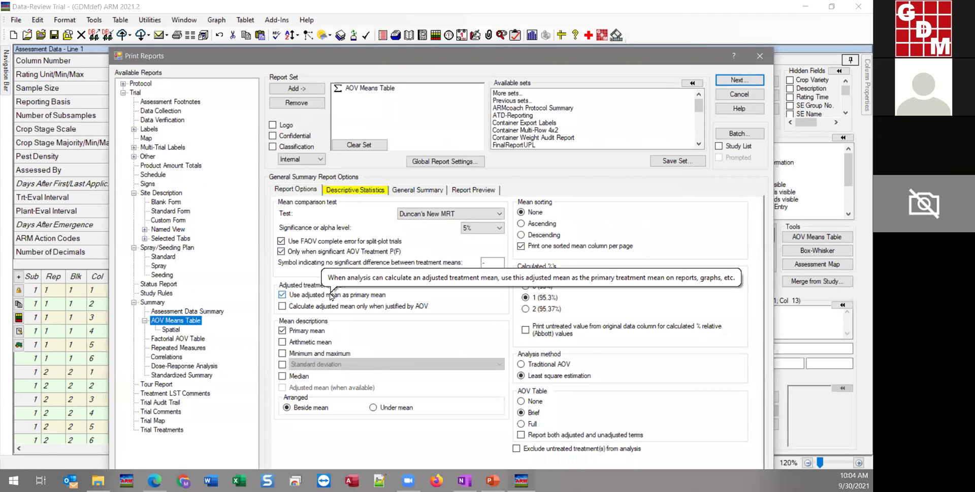
pyautogui.moveTo(558, 378)
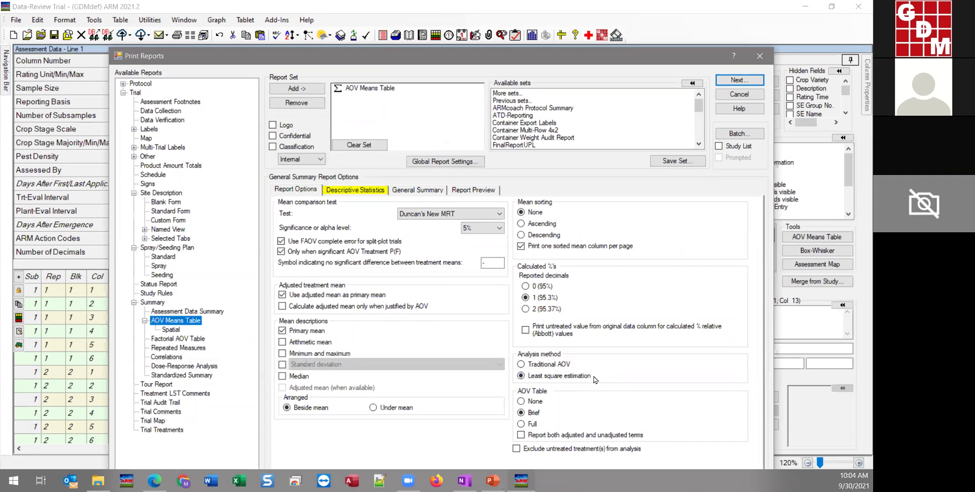
pyautogui.moveTo(589, 378)
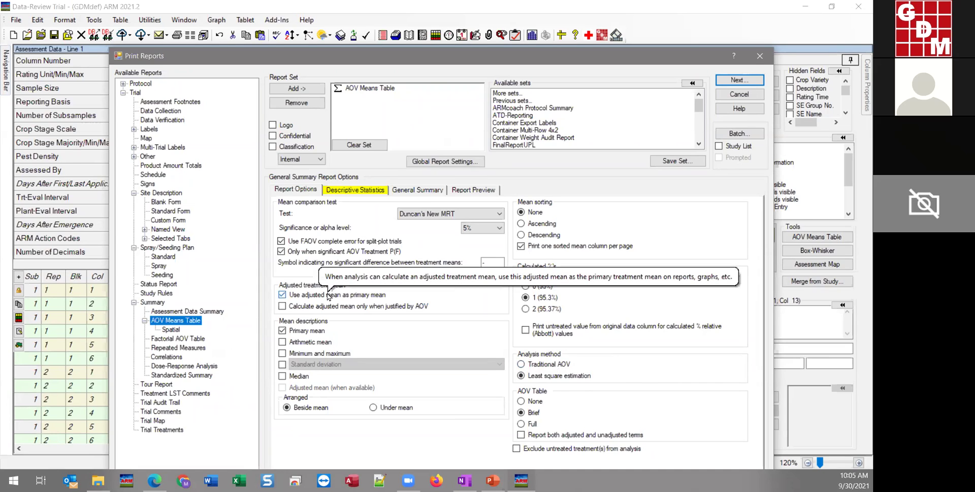
# Step: Try the Traditional AOV analysis method, check its Yates and Average missing data estimates, restore Least square estimation, and close the report options
pyautogui.click(553, 366)
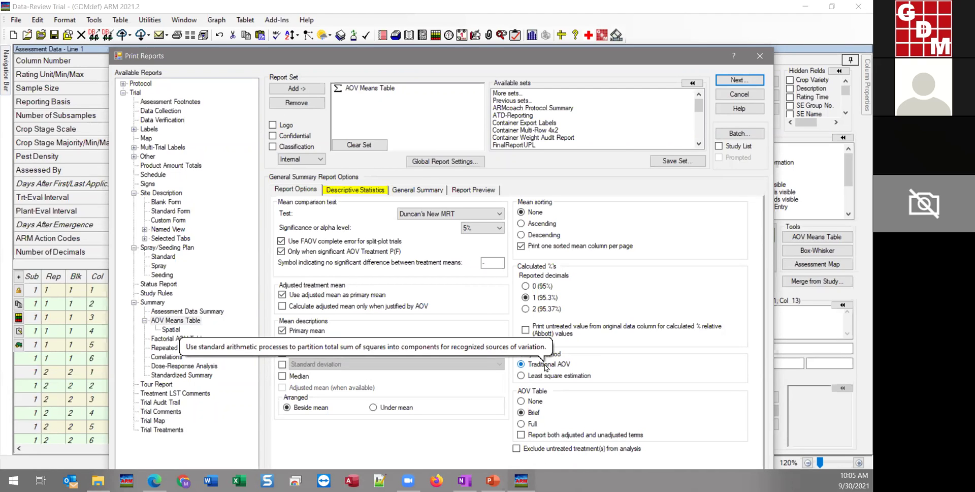
pyautogui.click(413, 193)
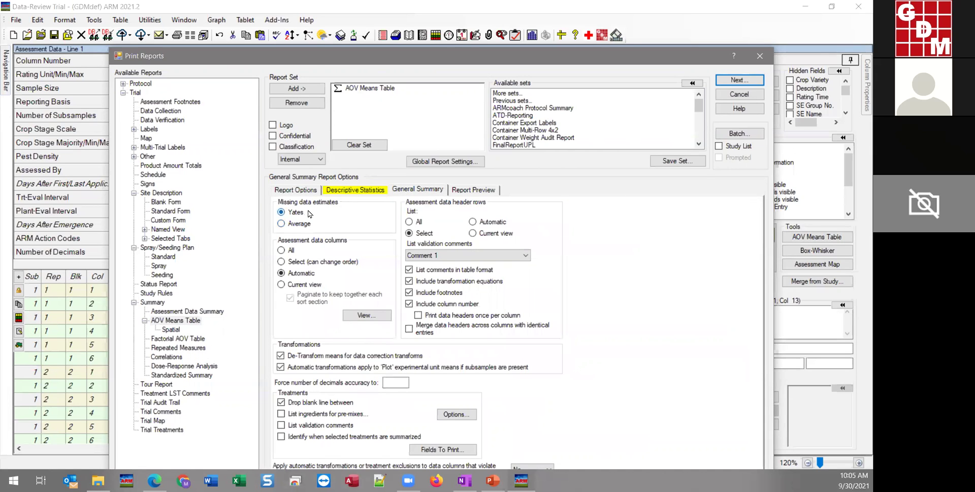
pyautogui.moveTo(296, 215)
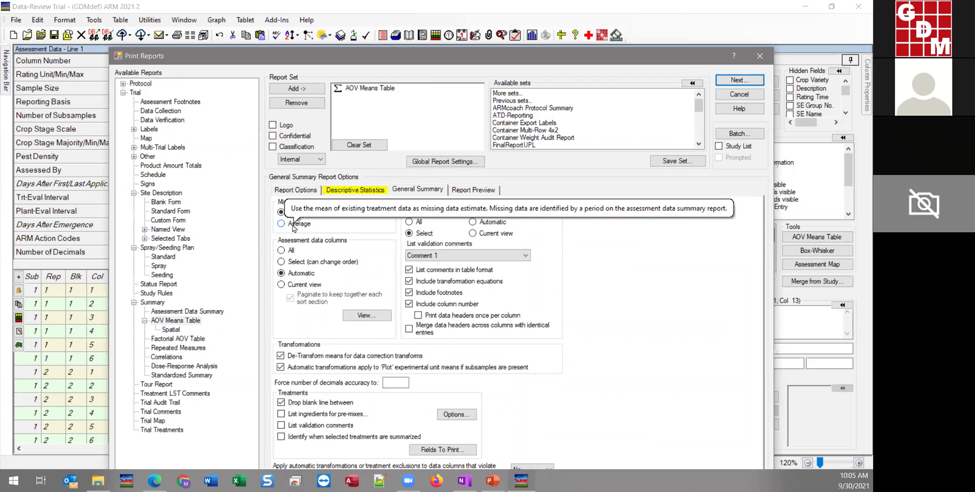
pyautogui.click(297, 190)
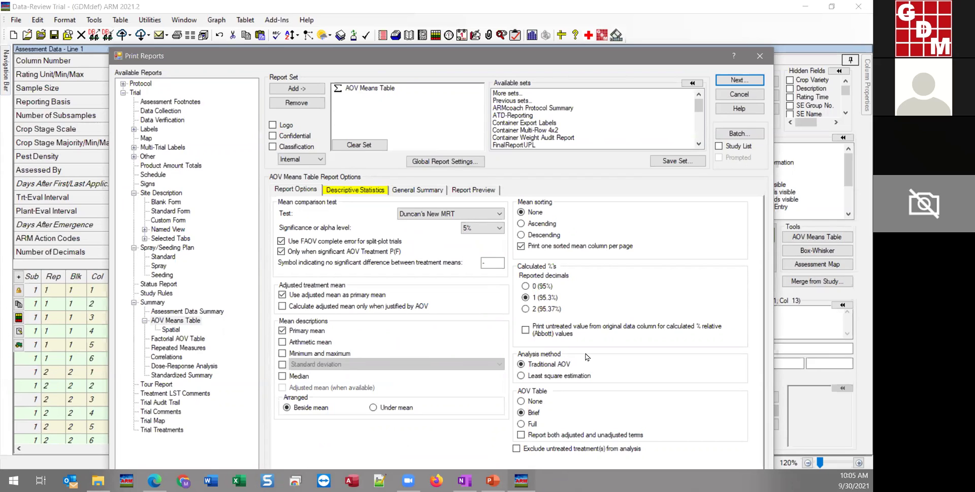
pyautogui.click(576, 378)
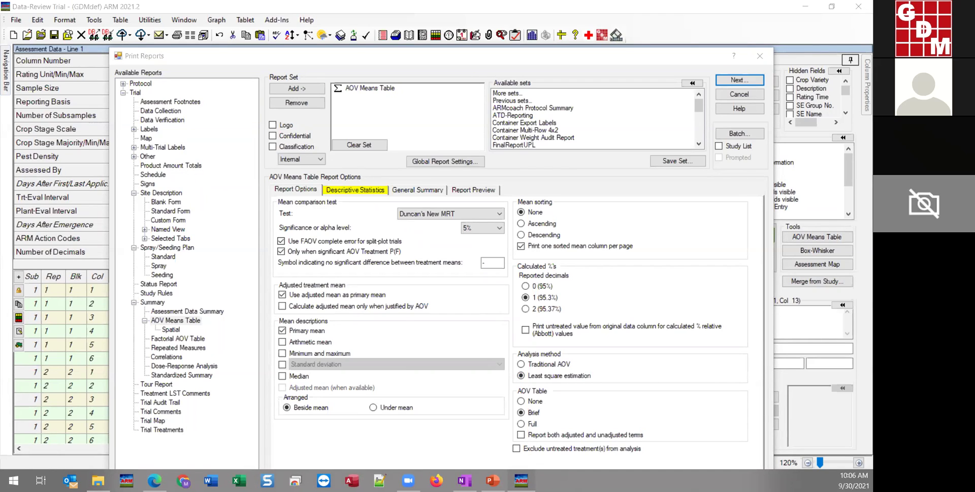
pyautogui.click(571, 63)
# Step: Reload column 13's diagnostics from its plot 102 value
pyautogui.press('Down')
pyautogui.press('Down')
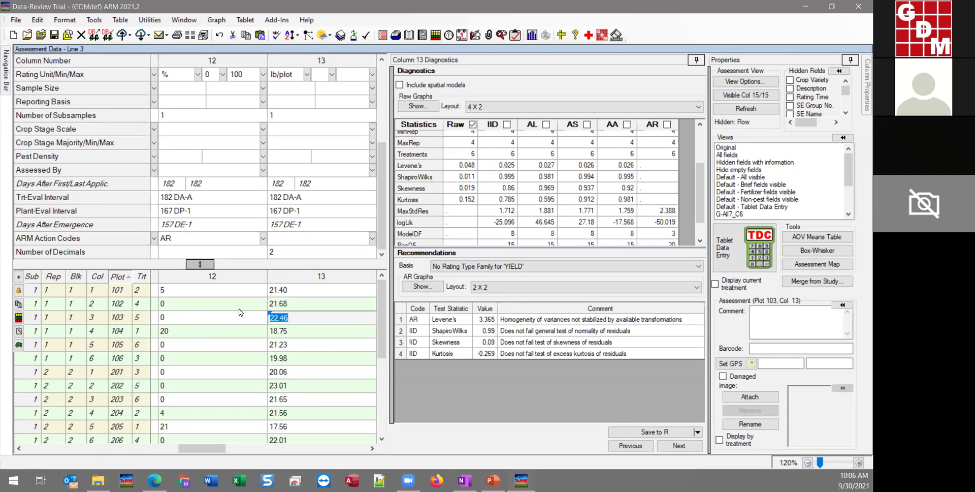
pyautogui.click(239, 304)
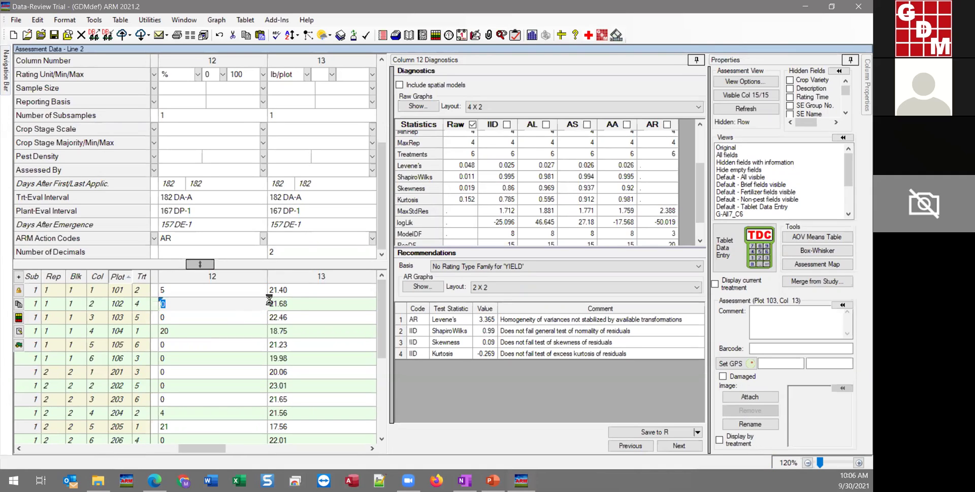
pyautogui.click(298, 304)
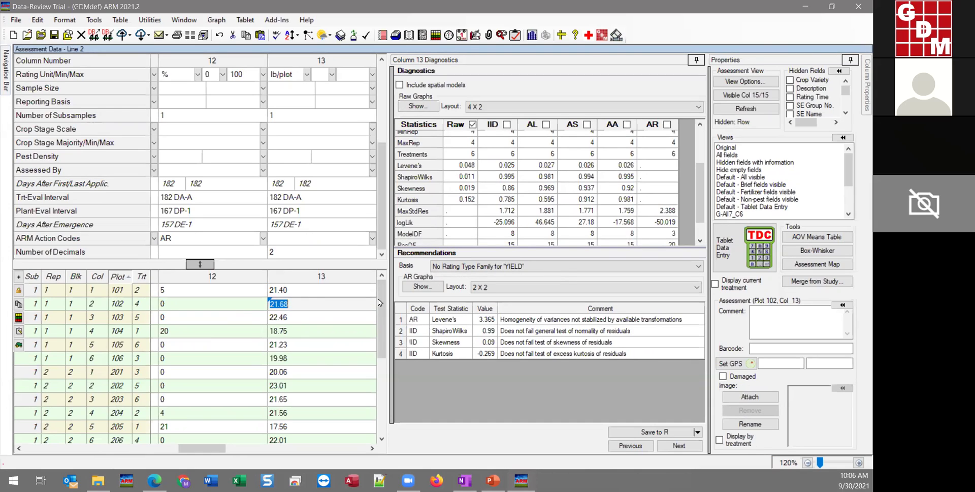
# Step: Highlight column 13's AR recommendation for Levene's test and check the rating type and unit in the column header
pyautogui.click(424, 320)
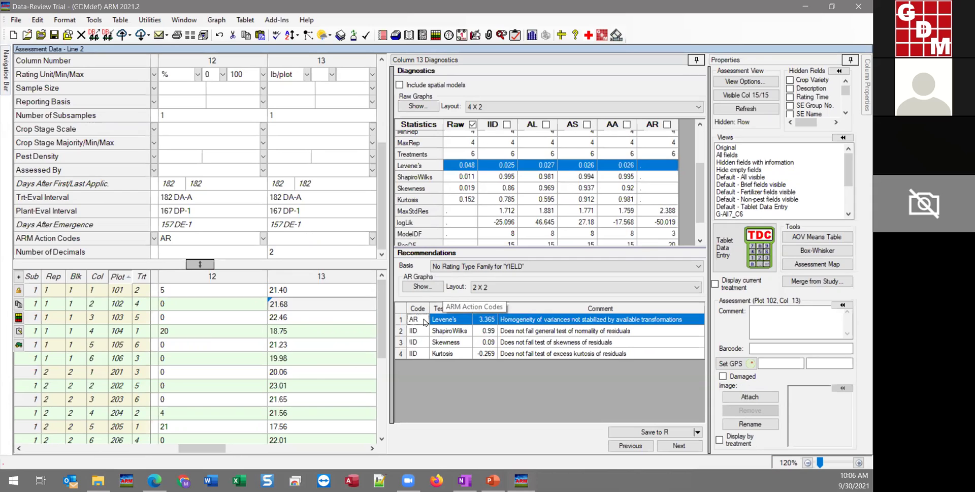
pyautogui.scroll(1, 382, 207)
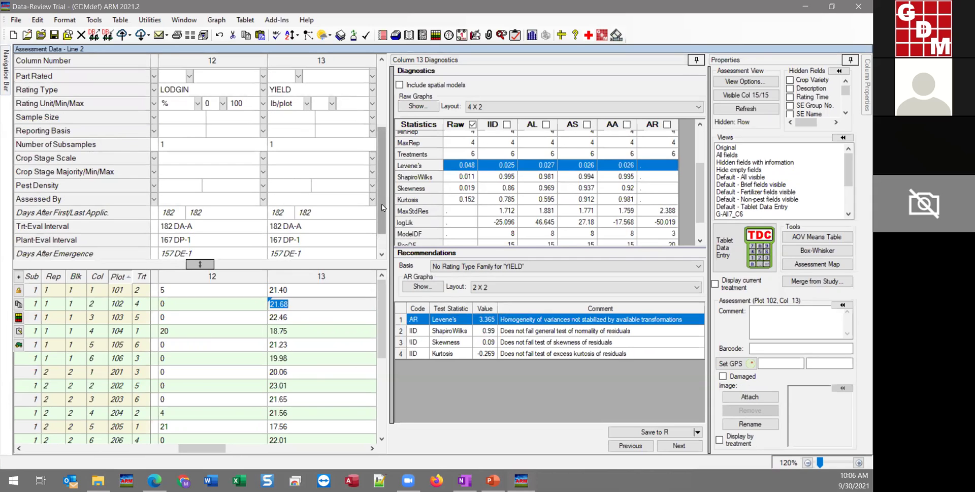
pyautogui.scroll(1, 383, 207)
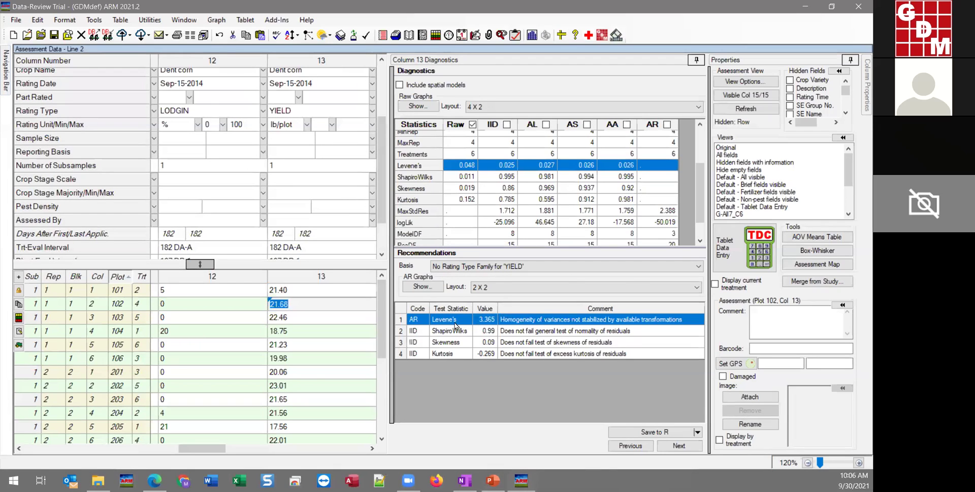
# Step: Advance the diagnostics through column 14 to column 15 and apply the IID action code recommended for Levene's test
pyautogui.click(679, 445)
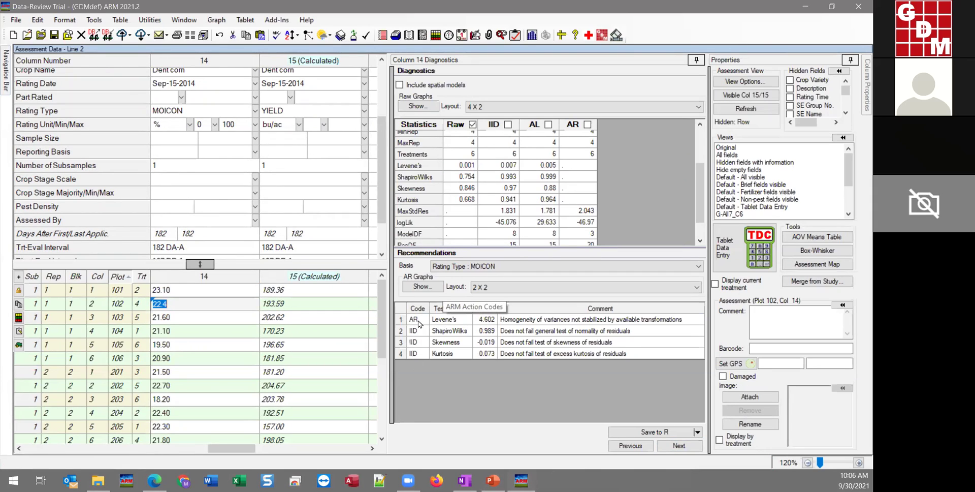
pyautogui.click(679, 445)
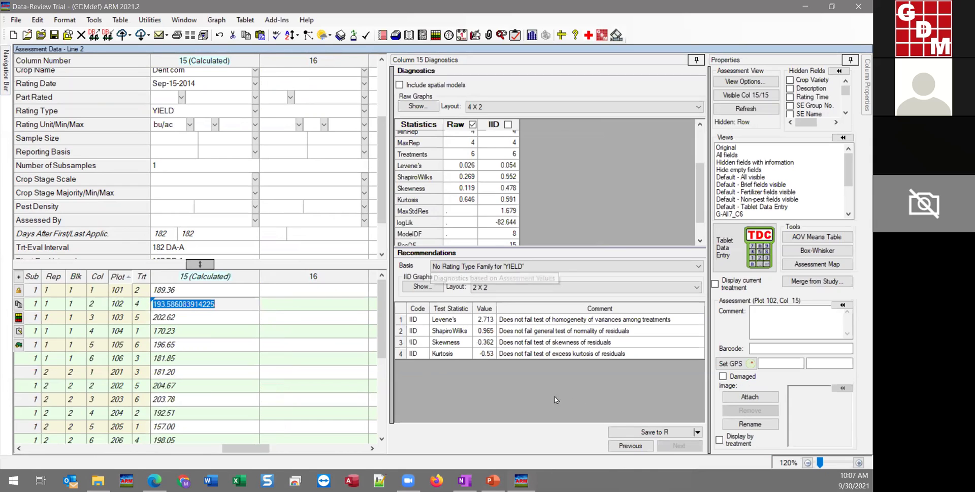
pyautogui.click(422, 322)
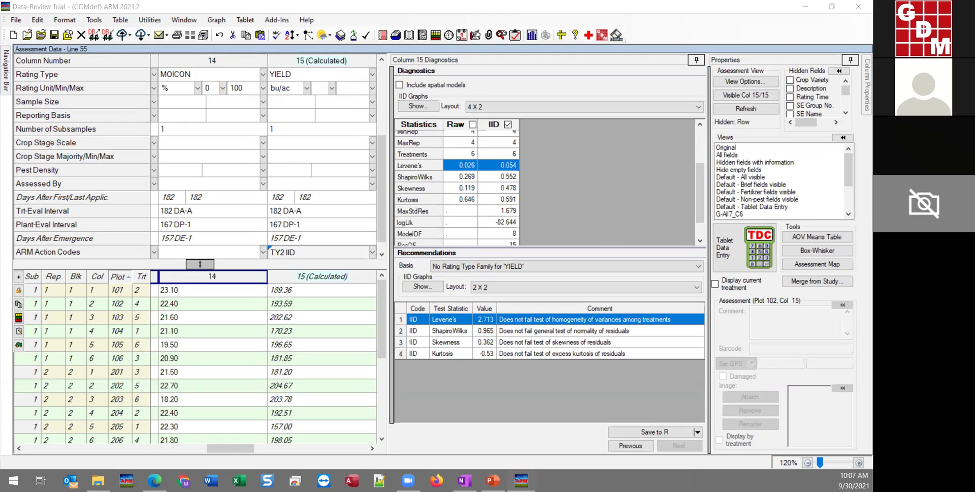
# Step: Open the AOV Means Table report options, try the LSD and Tukey's HSD mean comparison tests, and restore Duncan's New MRT
pyautogui.click(178, 35)
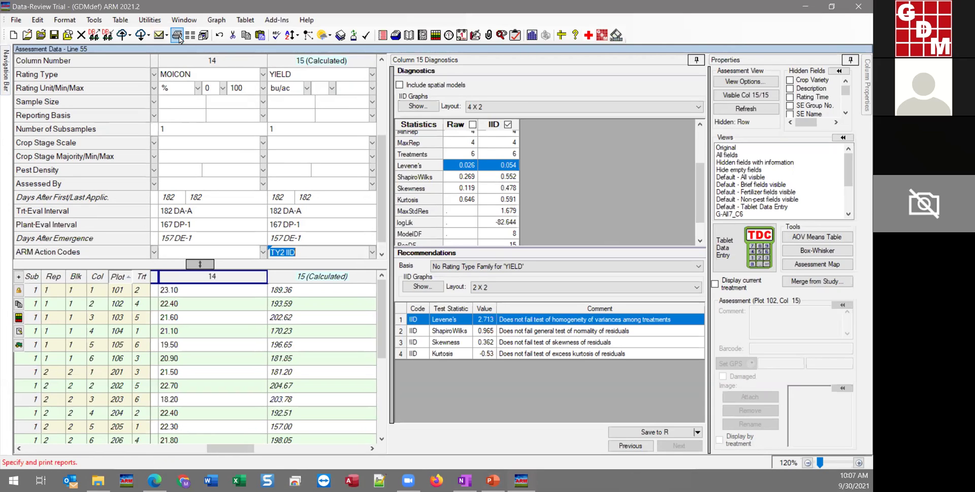
pyautogui.click(178, 35)
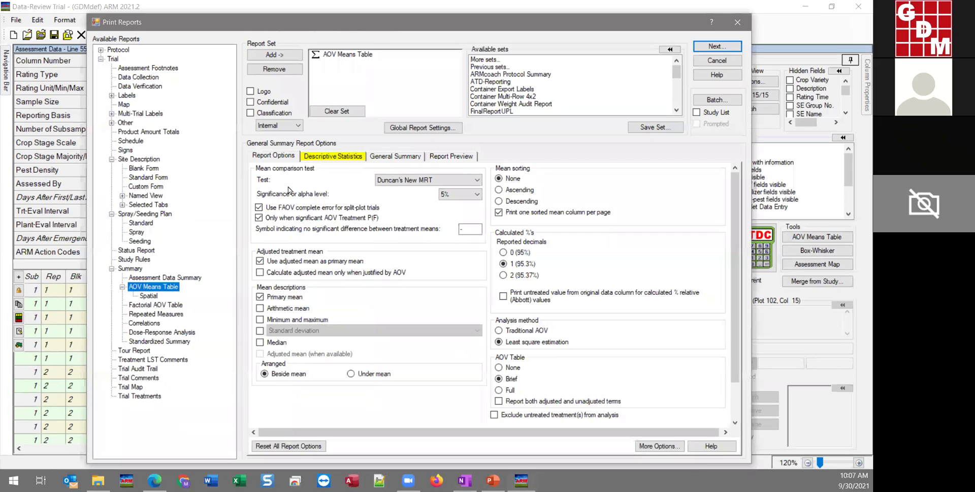
pyautogui.click(441, 182)
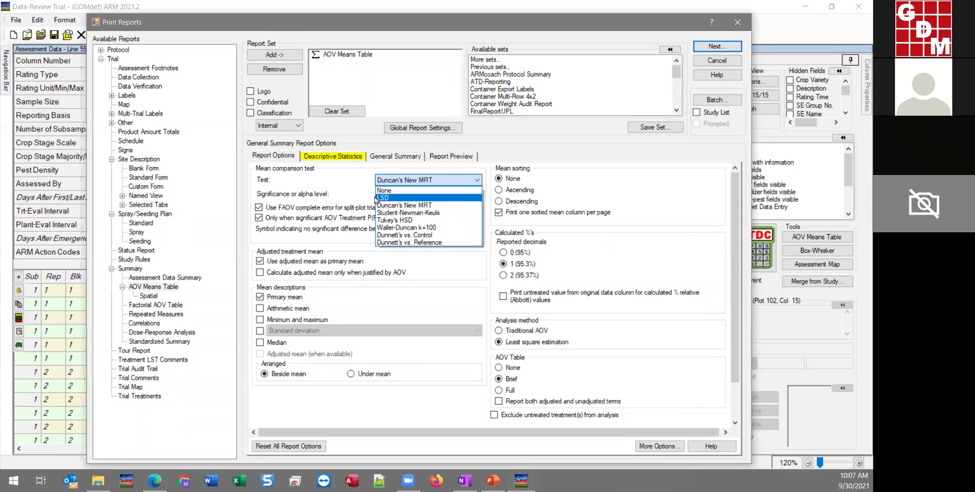
pyautogui.click(417, 199)
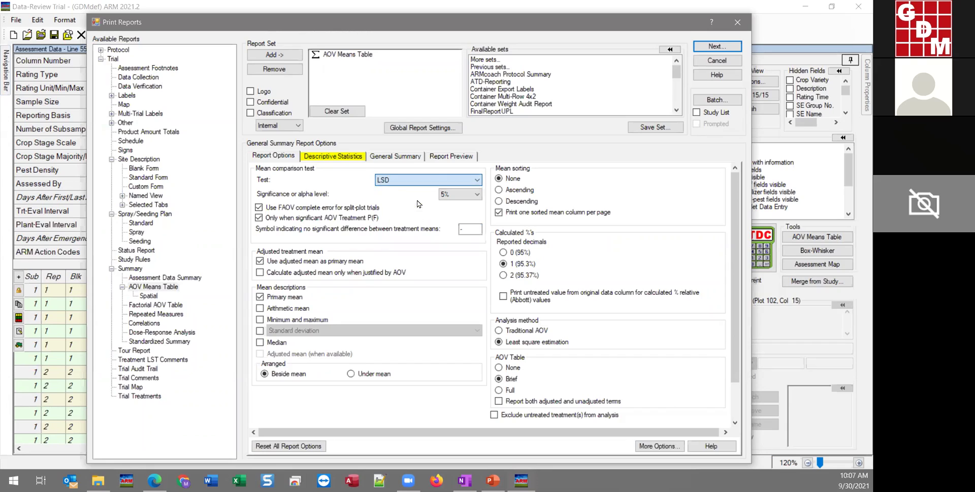
pyautogui.click(385, 185)
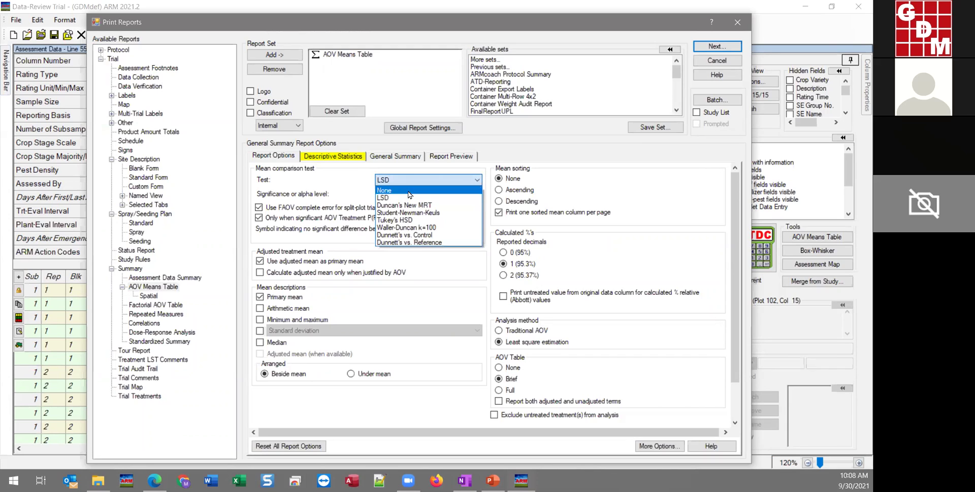
pyautogui.click(407, 223)
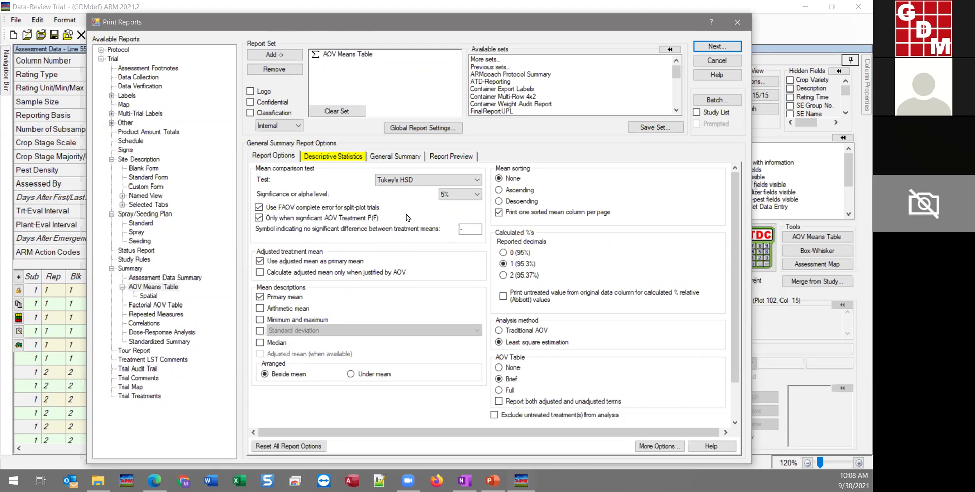
pyautogui.click(410, 179)
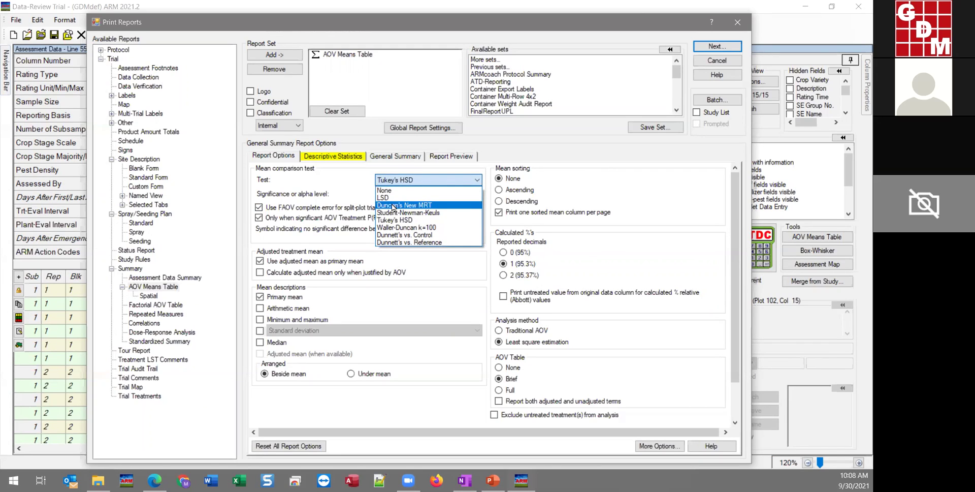
pyautogui.click(393, 205)
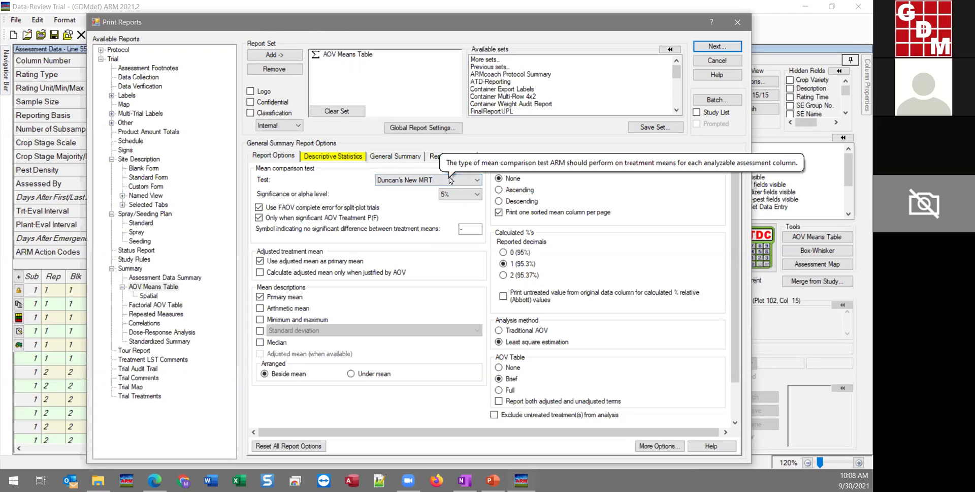
# Step: Try the Student-Newman-Keuls mean comparison test and set the test back to Duncan's New MRT
pyautogui.click(418, 181)
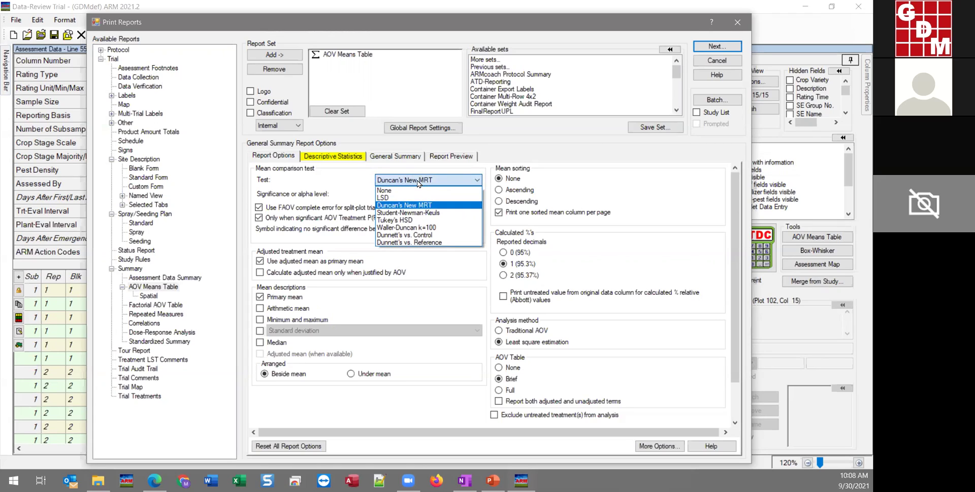
pyautogui.click(435, 213)
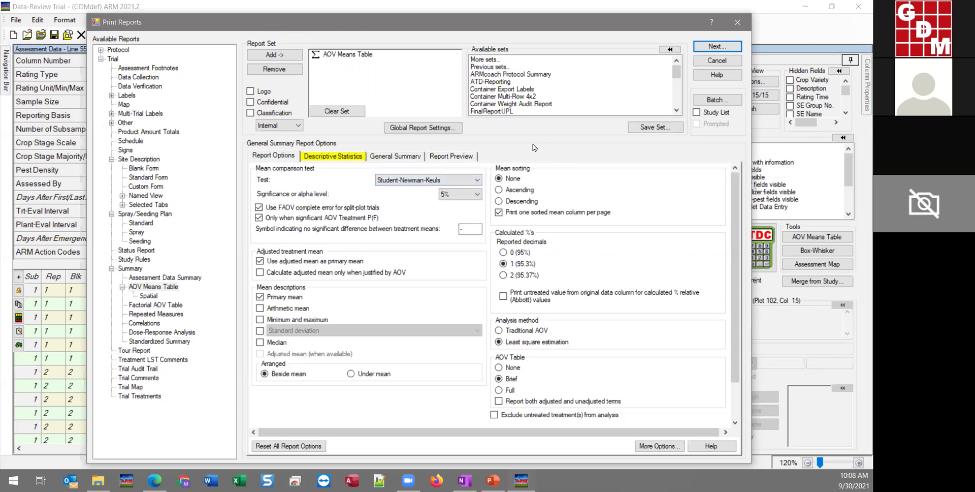
pyautogui.click(402, 179)
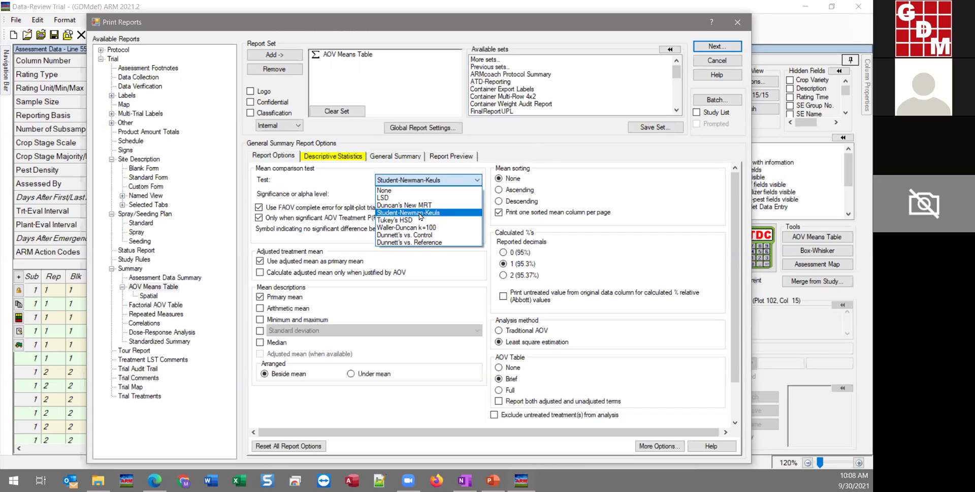
pyautogui.click(467, 206)
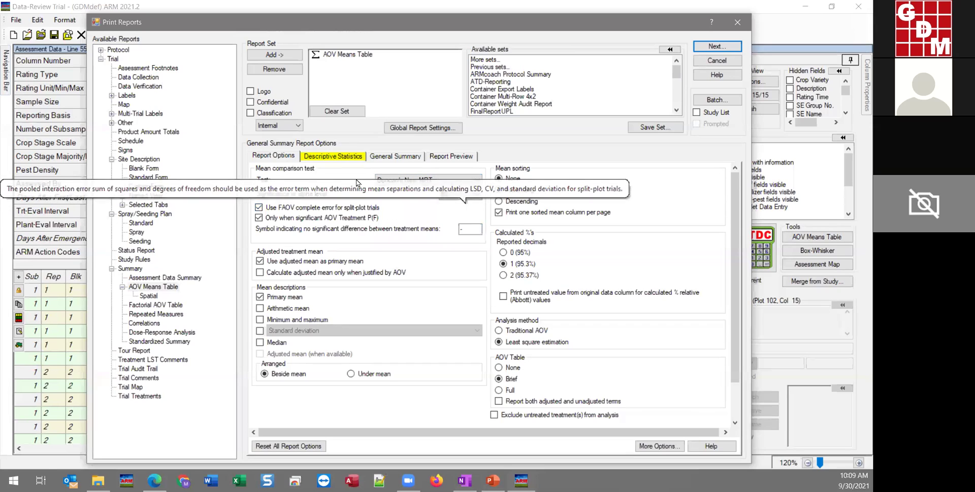